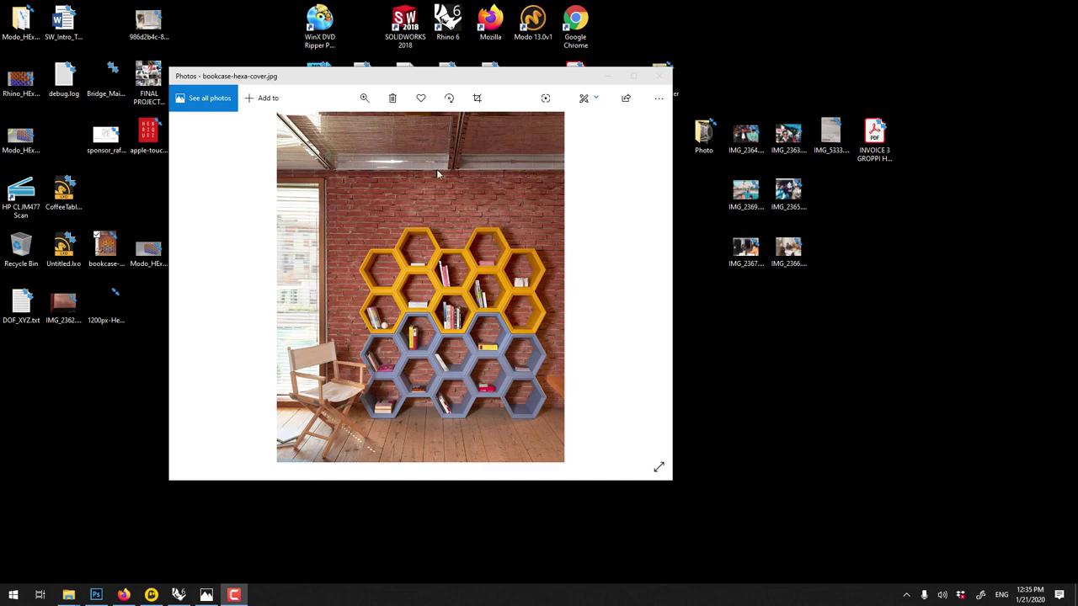
- Switch to Rhino 6, maximize the Front viewport and turn on Grid Snap
{"action": "left_click", "coordinate": [180, 594]}
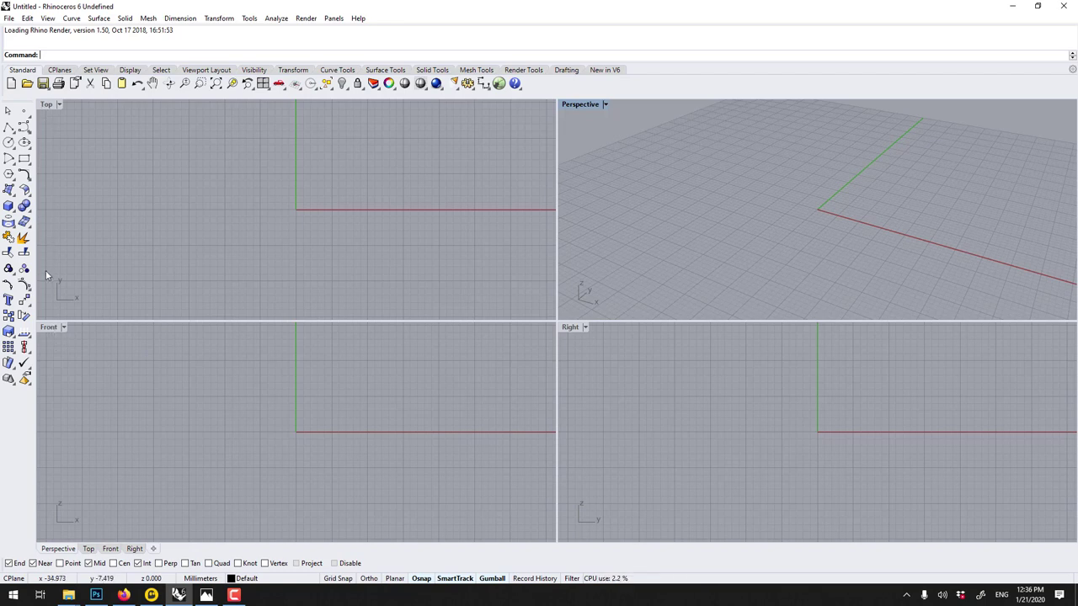
{"action": "left_click", "coordinate": [53, 336]}
{"action": "double_click", "coordinate": [51, 329]}
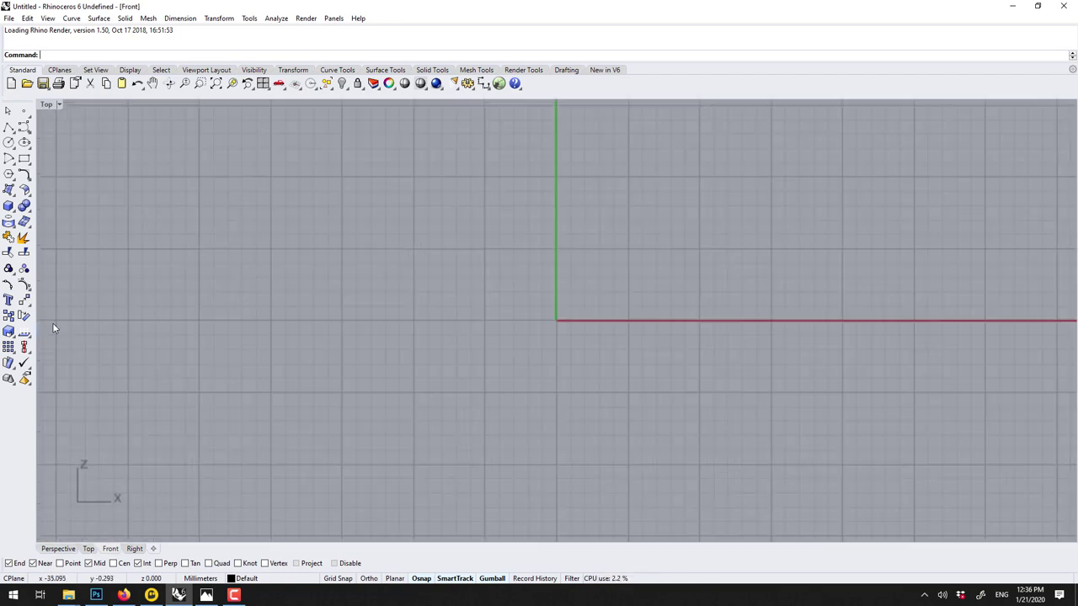
{"action": "left_click", "coordinate": [338, 579]}
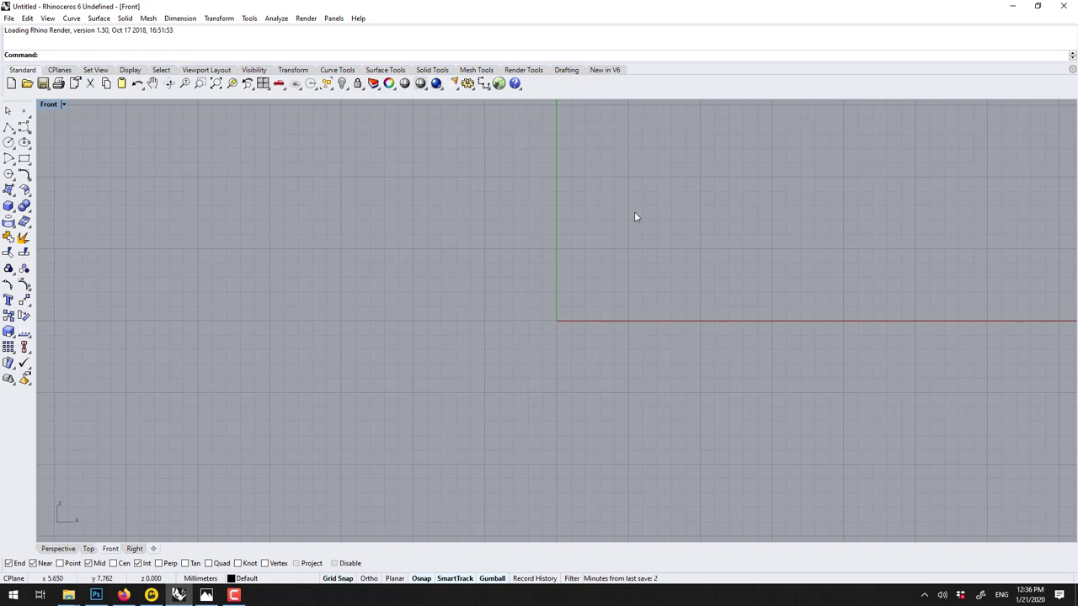
{"action": "scroll", "coordinate": [632, 213], "scroll_direction": "down", "scroll_amount": 2}
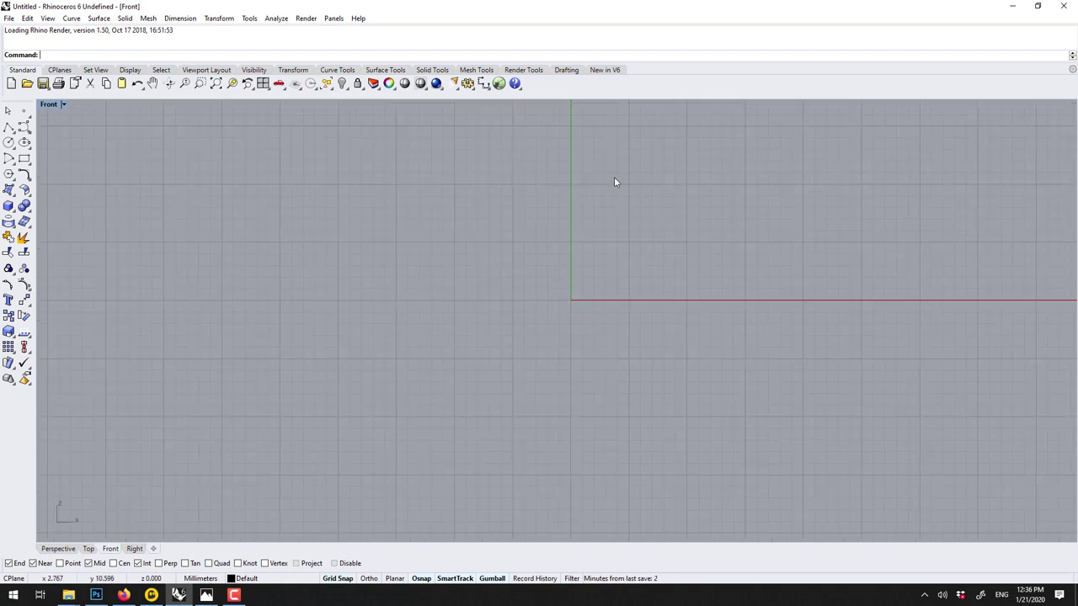
{"action": "right_click_drag", "start_coordinate": [614, 182], "coordinate": [478, 253]}
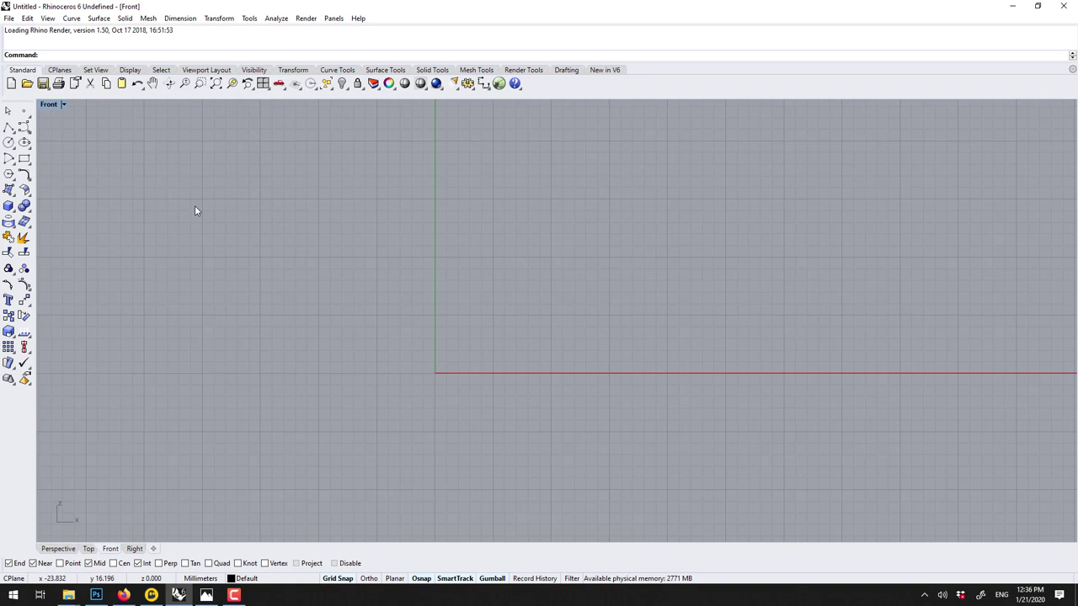
{"action": "type", "text": "line"}
{"action": "key", "text": "Return"}
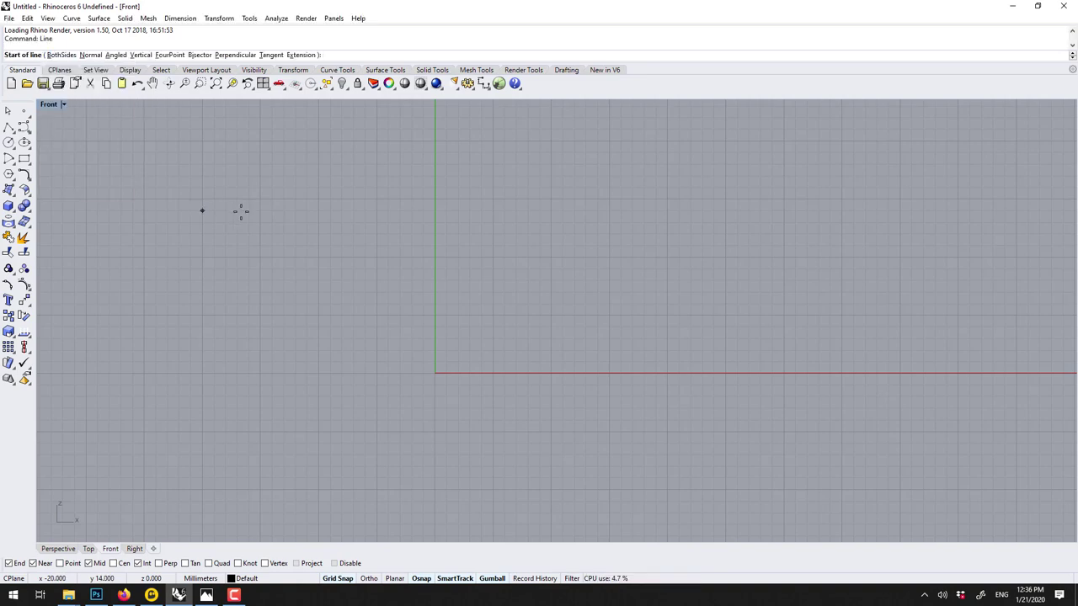
{"action": "left_click", "coordinate": [296, 199]}
{"action": "left_click", "coordinate": [554, 199]}
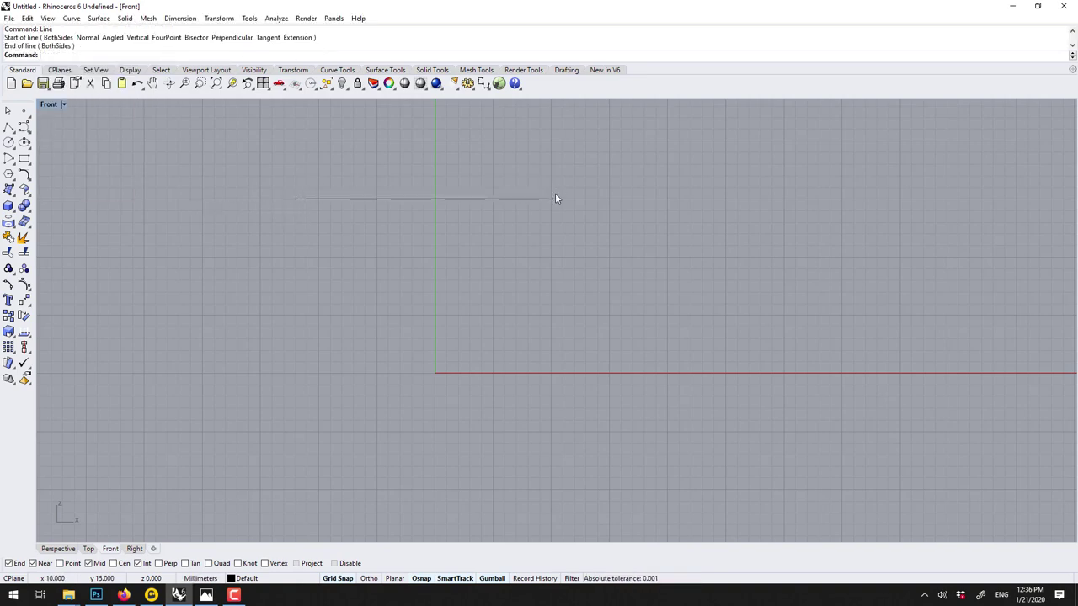
{"action": "left_click", "coordinate": [534, 200]}
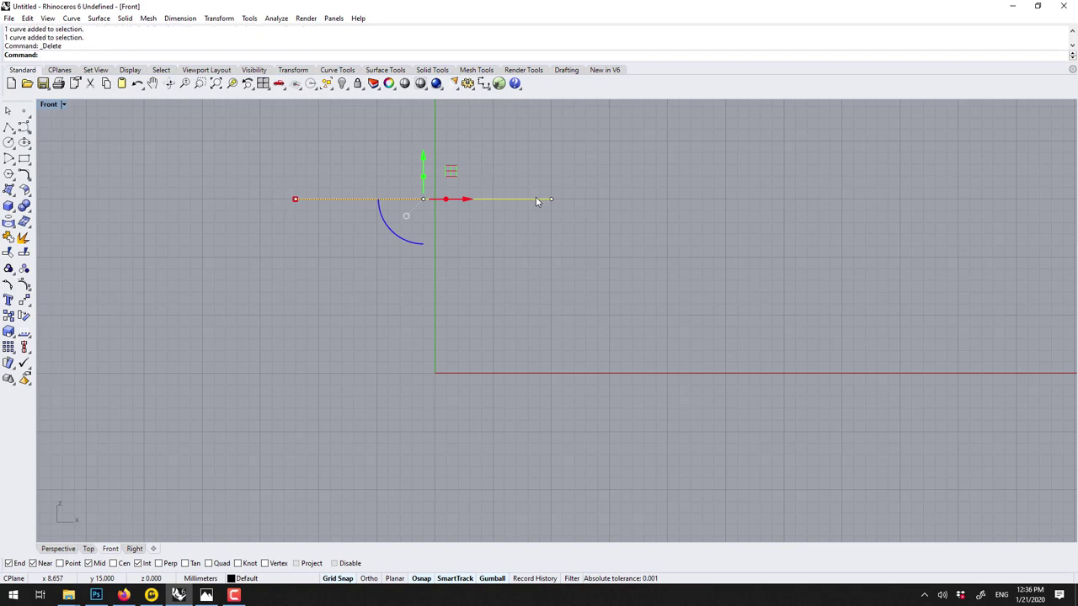
{"action": "key", "text": "Delete"}
- Draw a closed three-step staircase polyline from (0,15) in the Front viewport, with 20, 21 and 20 mm treads, 5 mm drops and a corner at the origin
{"action": "type", "text": "Polyline"}
{"action": "key", "text": "Return"}
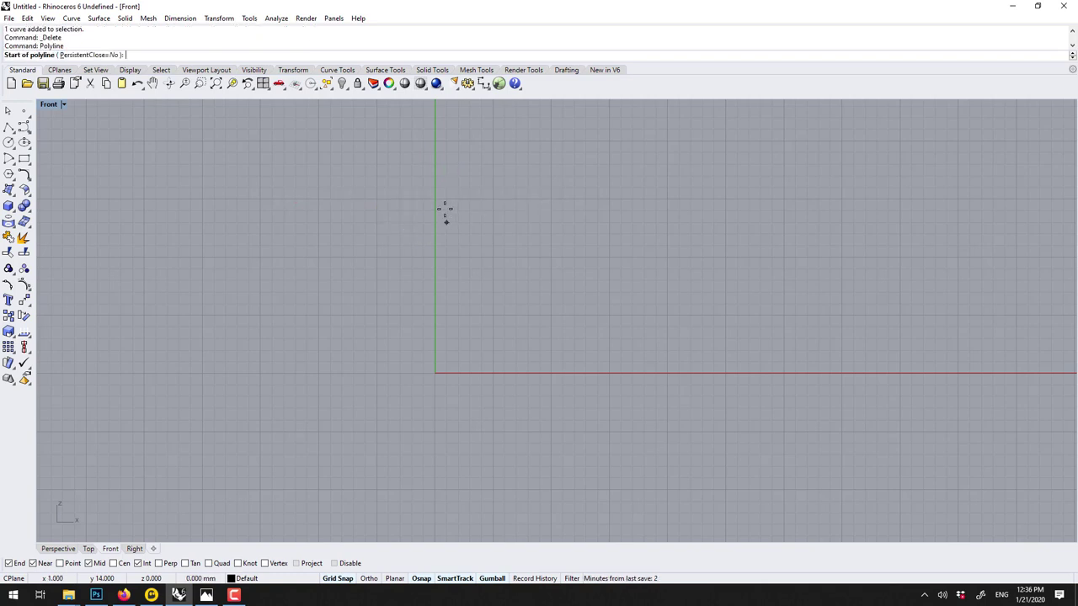
{"action": "left_click", "coordinate": [435, 198]}
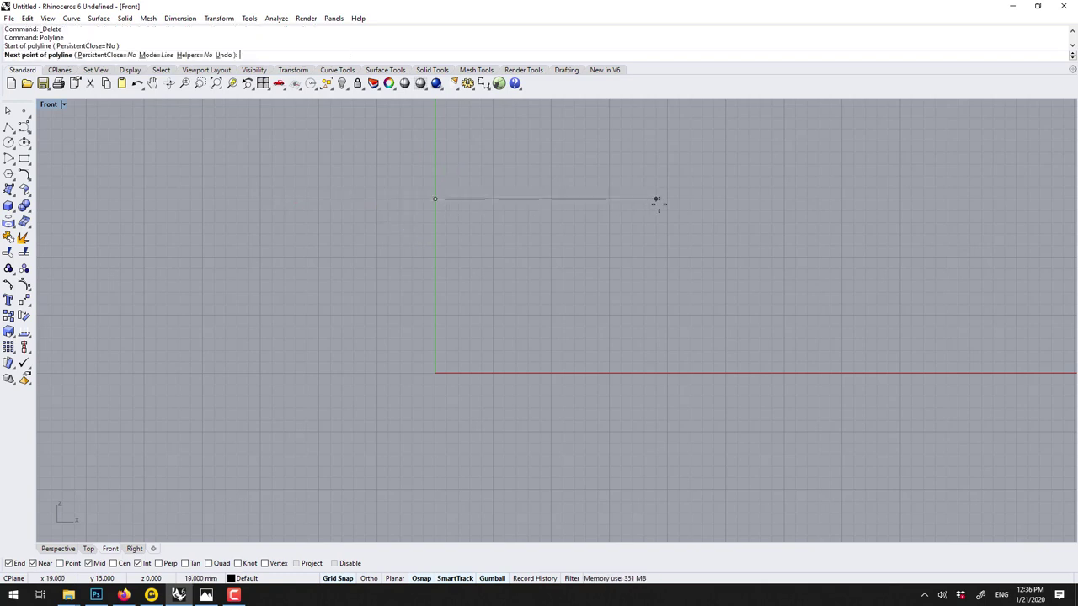
{"action": "left_click", "coordinate": [666, 200]}
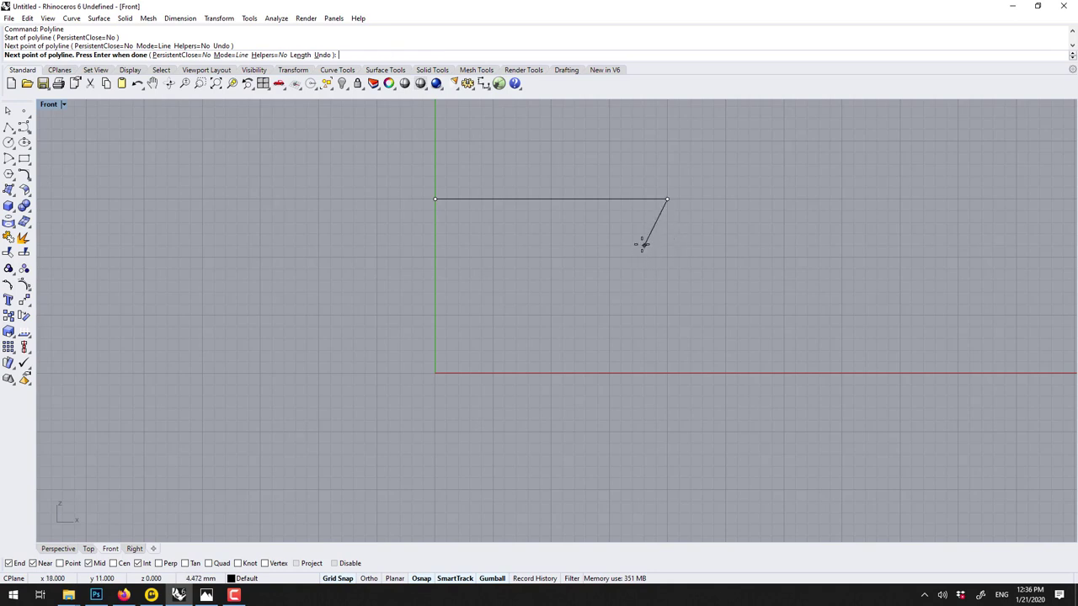
{"action": "left_click", "coordinate": [667, 254]}
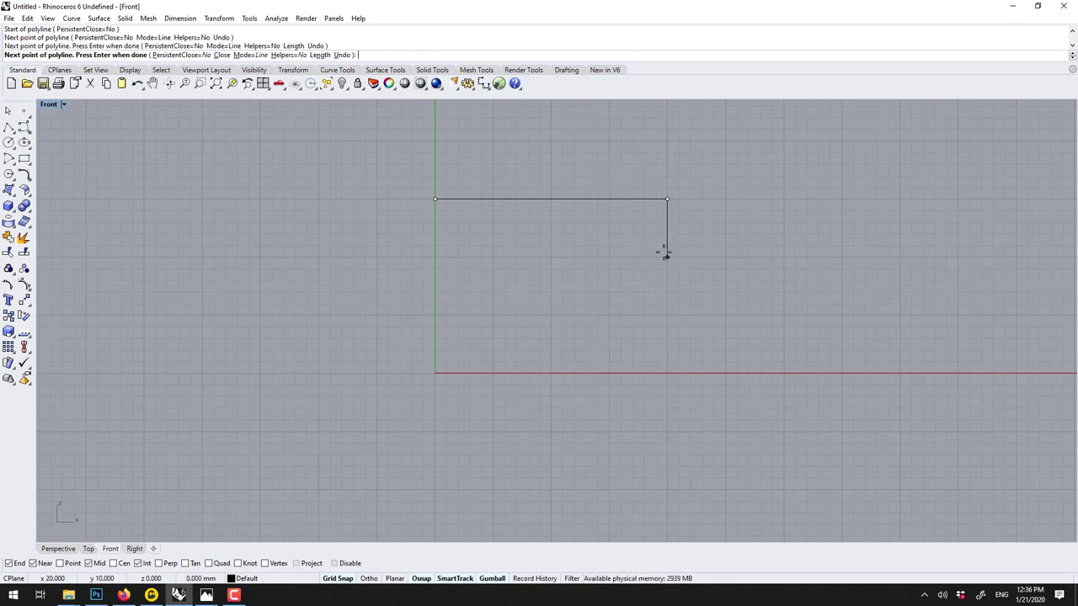
{"action": "right_click_drag", "start_coordinate": [881, 254], "coordinate": [649, 256]}
{"action": "left_click", "coordinate": [682, 258]}
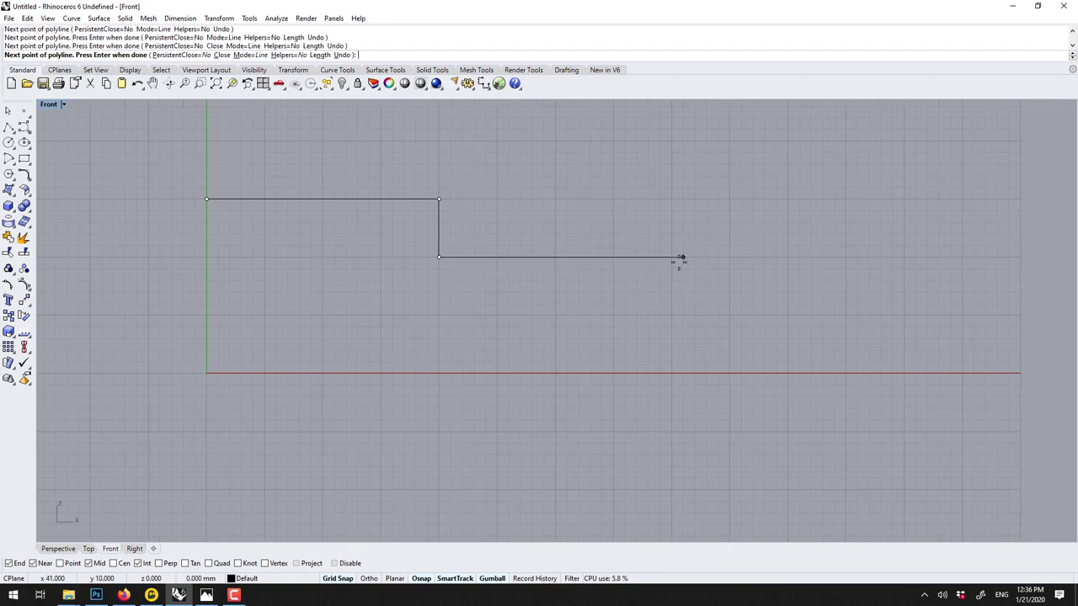
{"action": "left_click", "coordinate": [683, 316]}
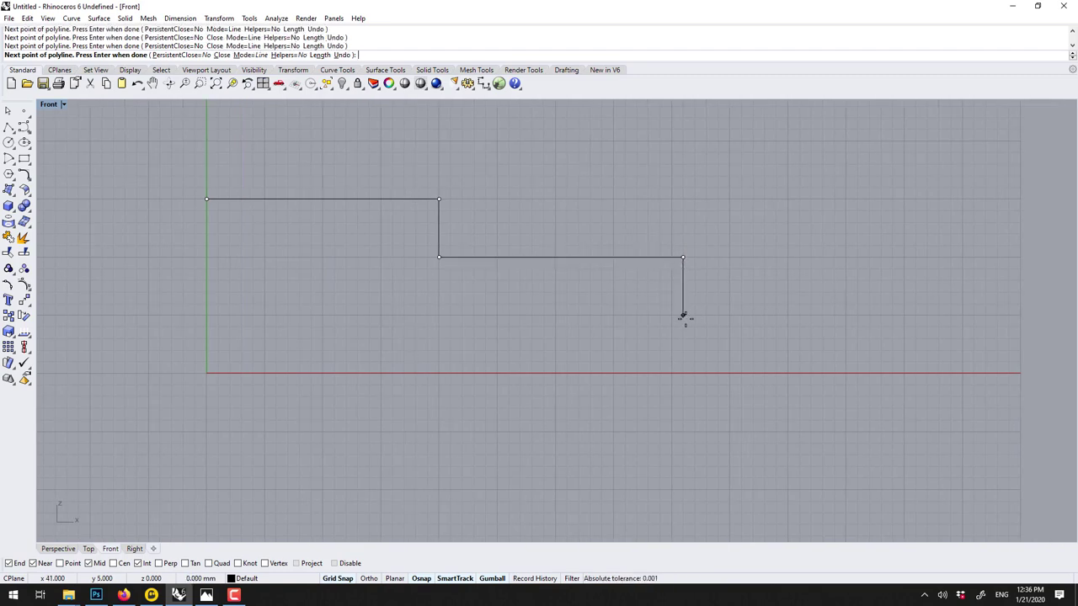
{"action": "left_click", "coordinate": [914, 316]}
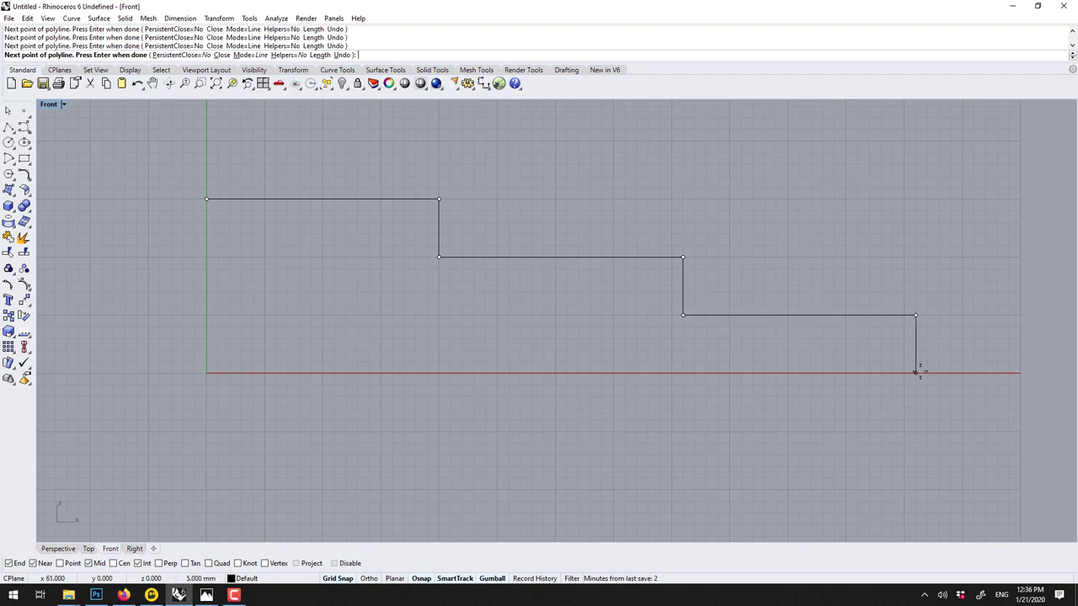
{"action": "left_click", "coordinate": [205, 373]}
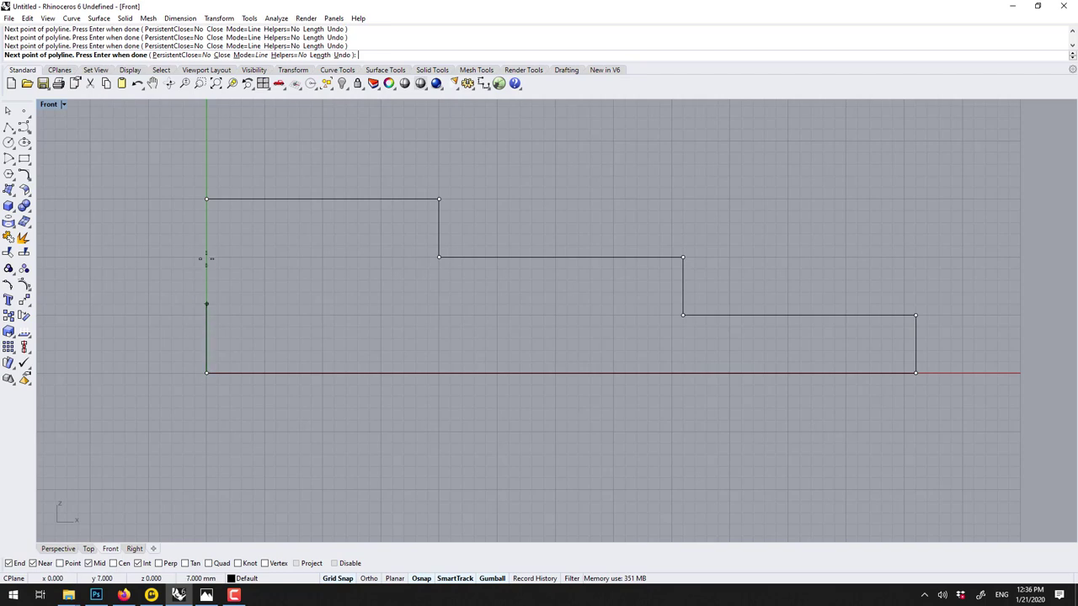
{"action": "left_click", "coordinate": [207, 200]}
{"action": "scroll", "coordinate": [438, 296], "scroll_direction": "down", "scroll_amount": 2}
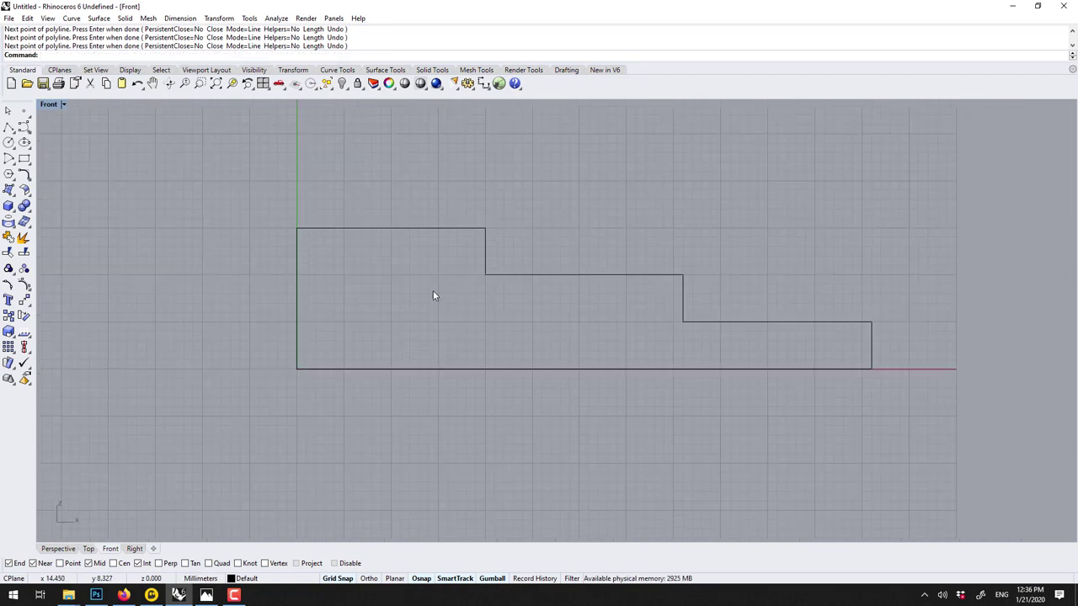
- Draw a closed 15 by 8 mm rectangular polyline inside the tallest part of the staircase profile, starting at (3,10)
{"action": "key", "text": "Return"}
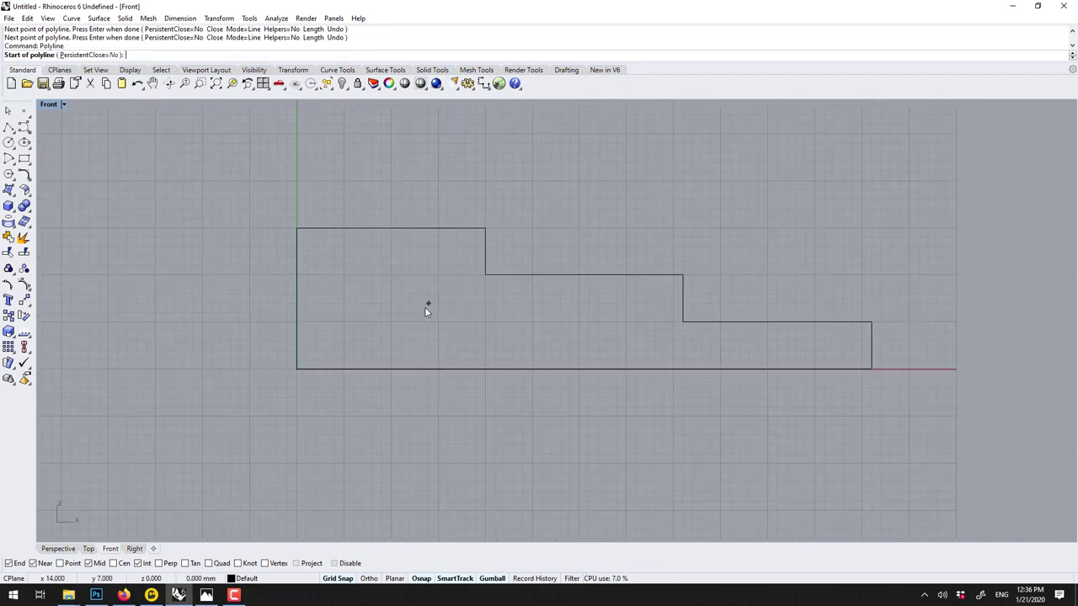
{"action": "left_click", "coordinate": [325, 274]}
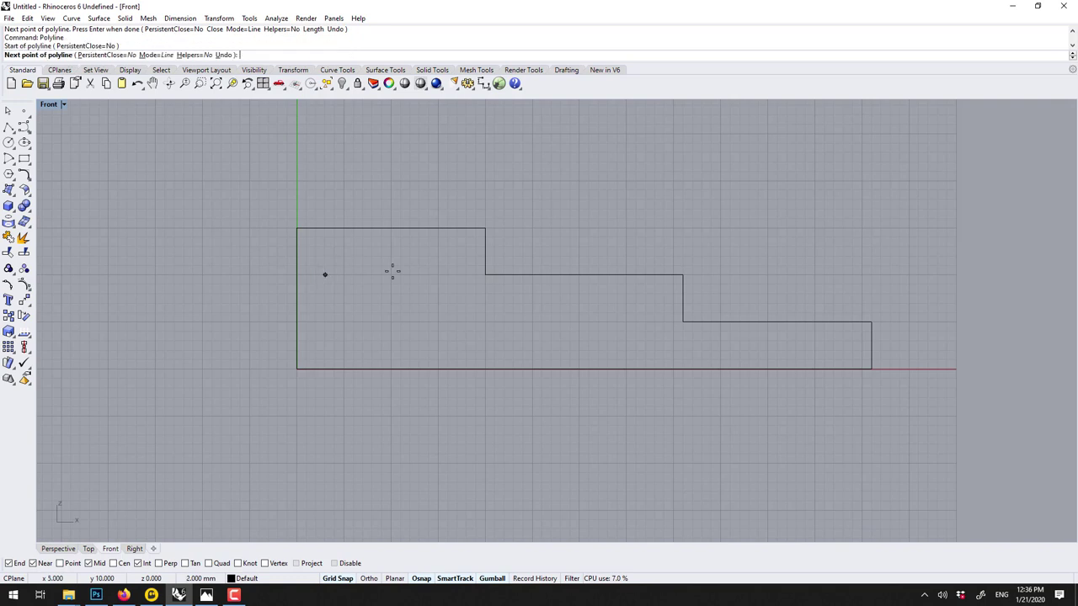
{"action": "left_click", "coordinate": [466, 275]}
{"action": "left_click", "coordinate": [466, 349]}
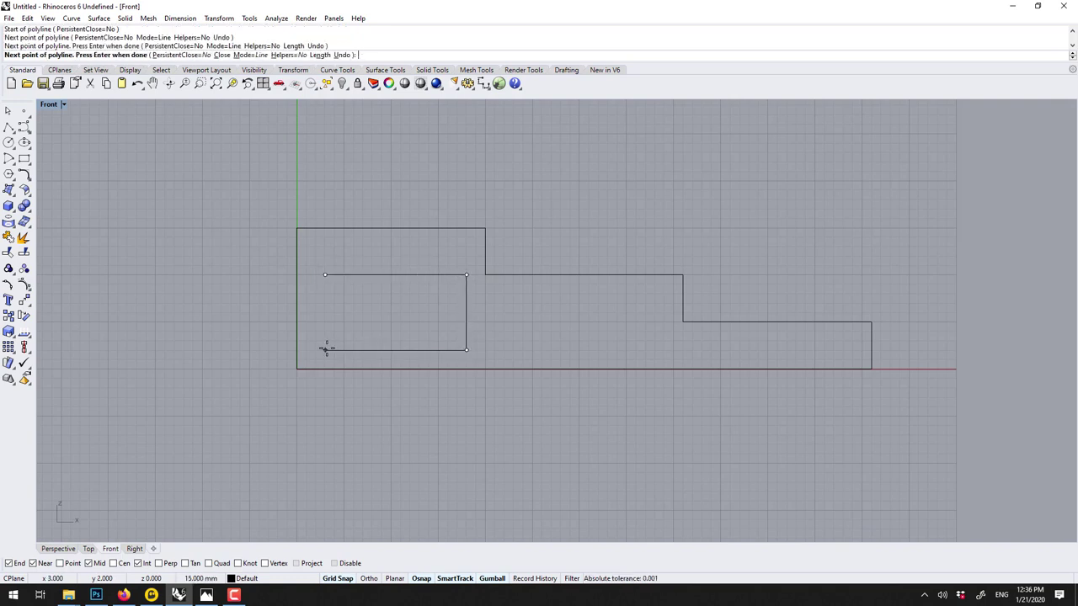
{"action": "left_click", "coordinate": [325, 350]}
{"action": "left_click", "coordinate": [325, 275]}
{"action": "scroll", "coordinate": [383, 162], "scroll_direction": "down", "scroll_amount": 2}
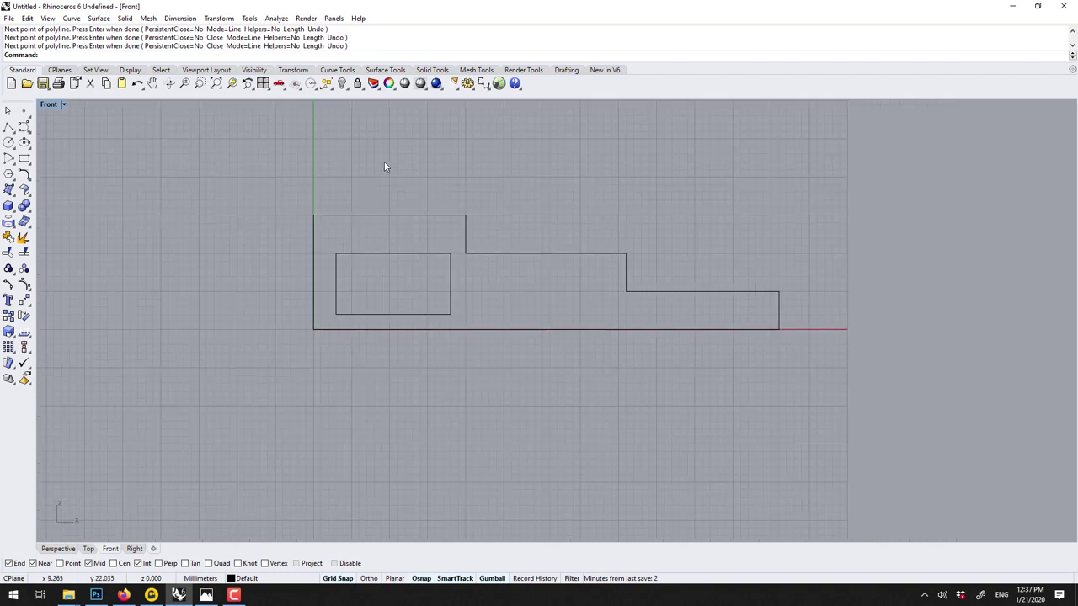
- Switch from the Front viewport to a maximized Perspective viewport and fit all objects in it
{"action": "right_click_drag", "start_coordinate": [458, 214], "coordinate": [395, 217]}
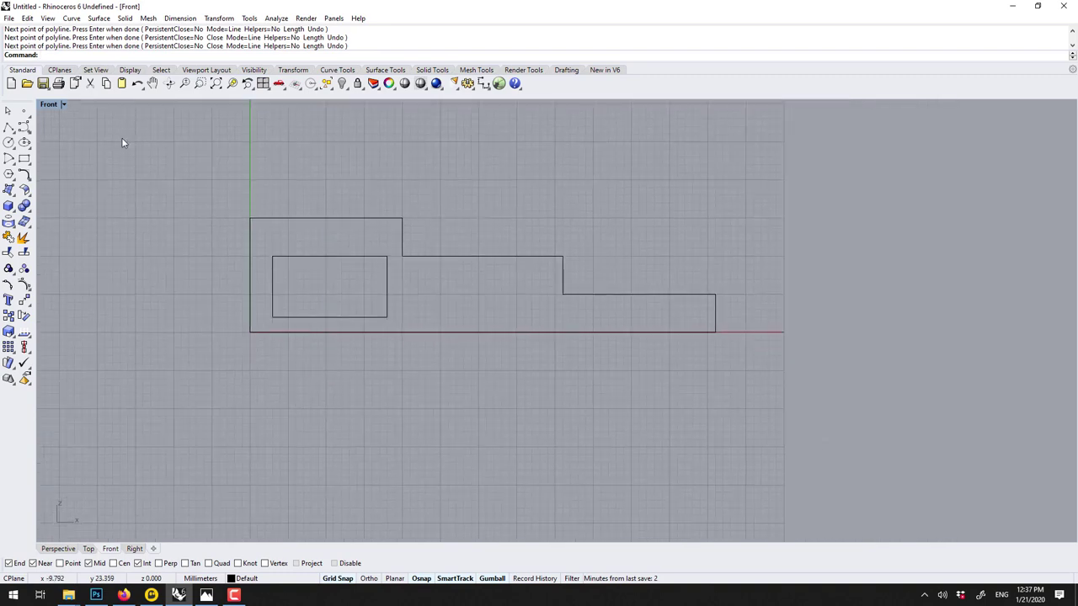
{"action": "double_click", "coordinate": [50, 105]}
{"action": "left_click", "coordinate": [565, 108]}
{"action": "double_click", "coordinate": [566, 107]}
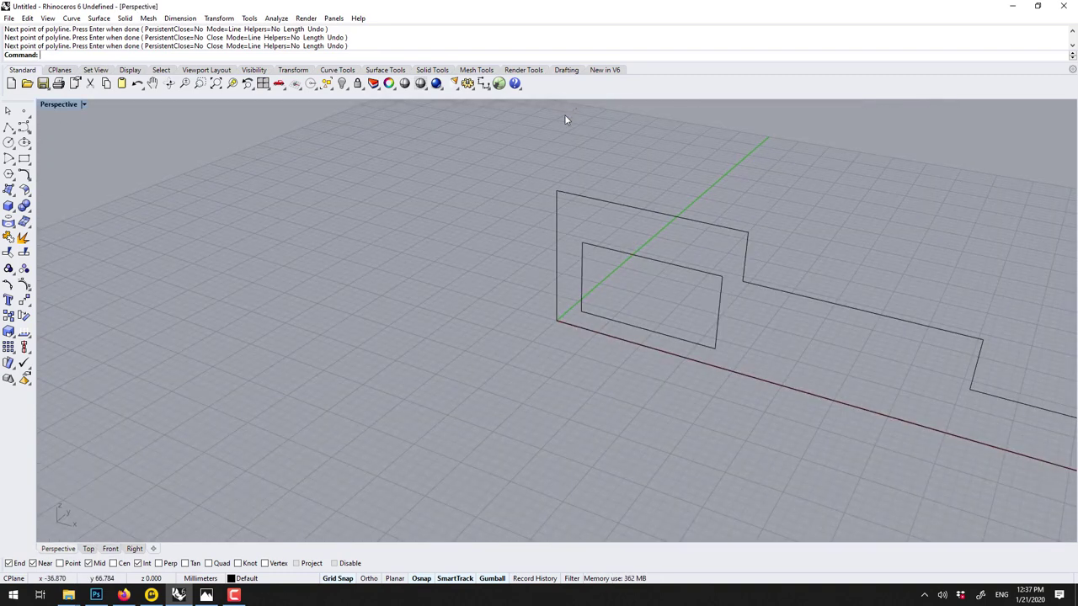
{"action": "key", "text": "ctrl+alt+e"}
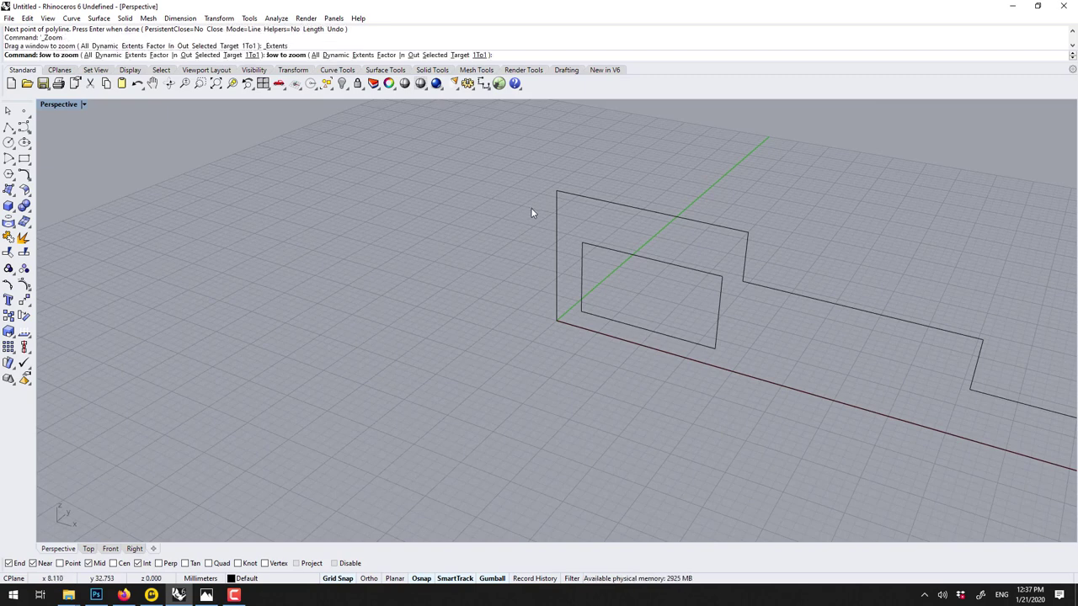
- Extrude both closed curves backward along the Y axis with the gumball
{"action": "left_click_drag", "start_coordinate": [302, 134], "coordinate": [860, 451]}
{"action": "type", "text": "ExtrudeCrv"}
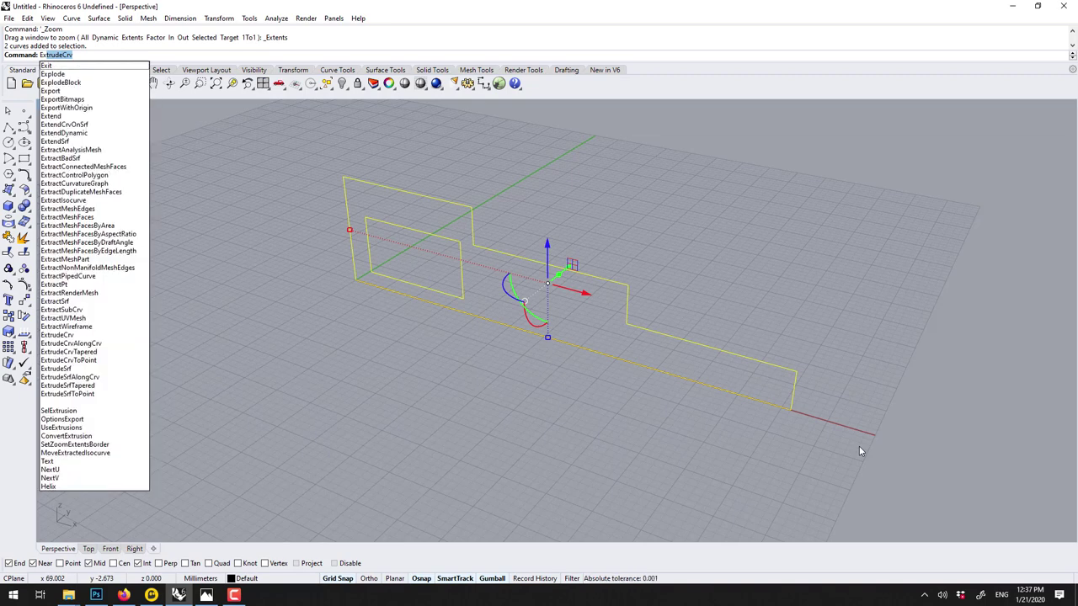
{"action": "left_click", "coordinate": [597, 11]}
{"action": "left_click_drag", "start_coordinate": [561, 277], "coordinate": [598, 245]}
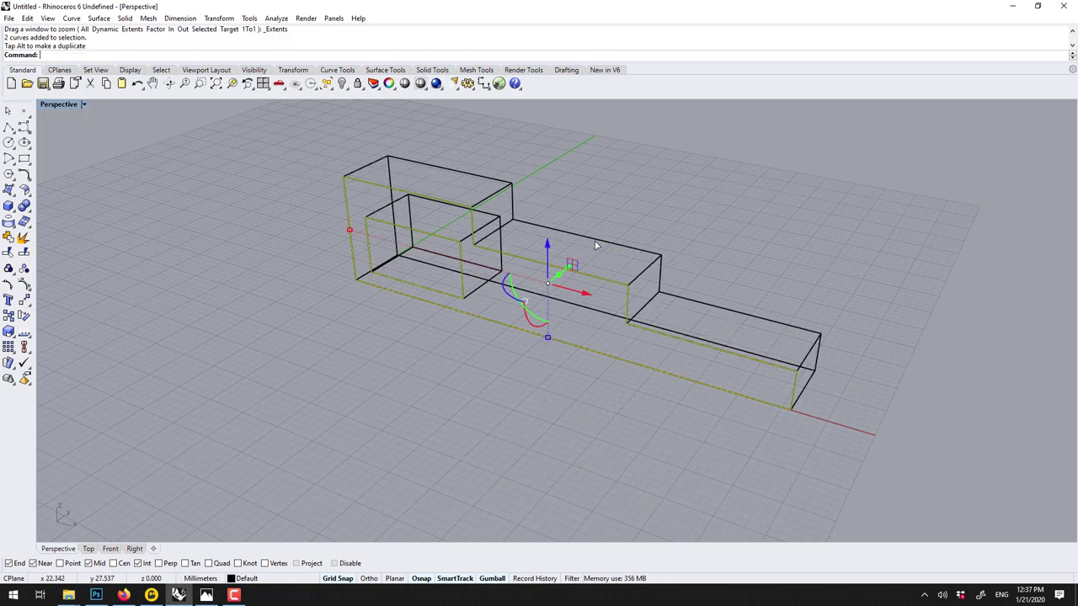
- Set the Perspective viewport to Shaded display and select the outer and inner extrusions in turn to inspect them
{"action": "left_click", "coordinate": [84, 105]}
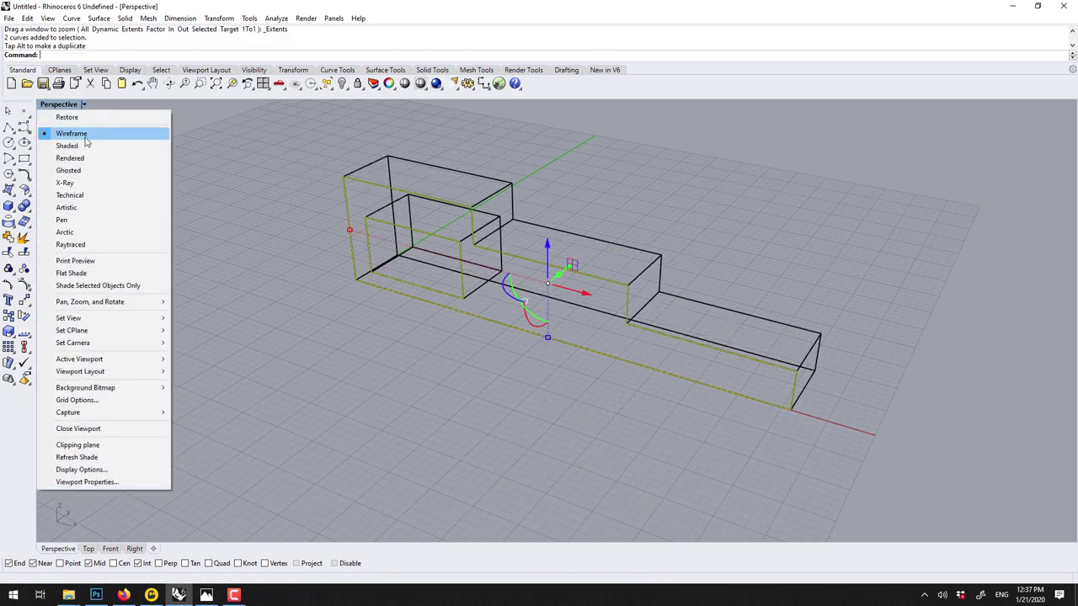
{"action": "left_click", "coordinate": [84, 139]}
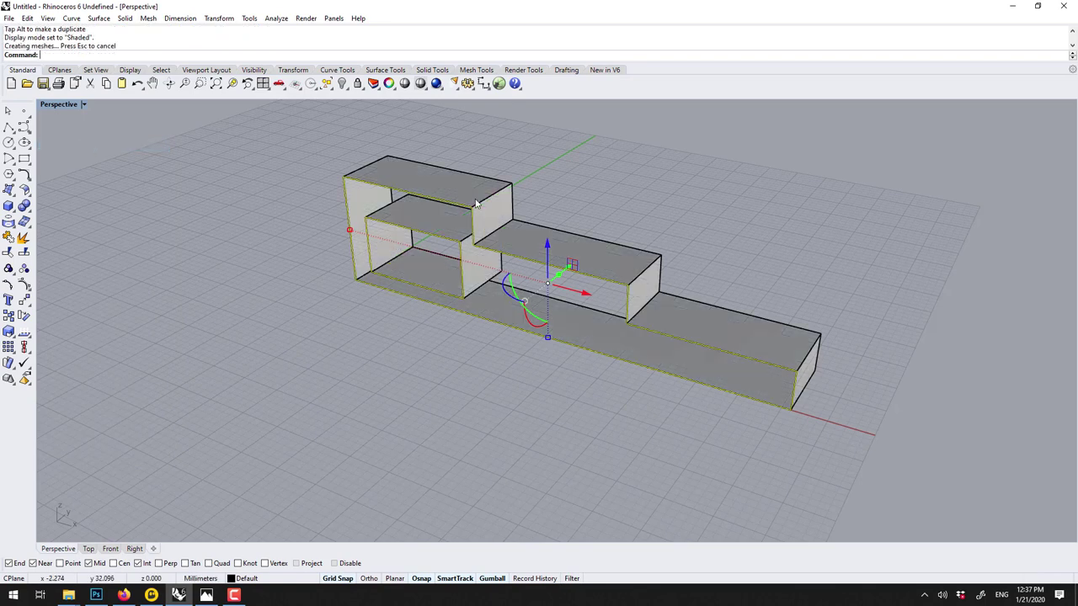
{"action": "left_click", "coordinate": [541, 190]}
{"action": "left_click", "coordinate": [494, 202]}
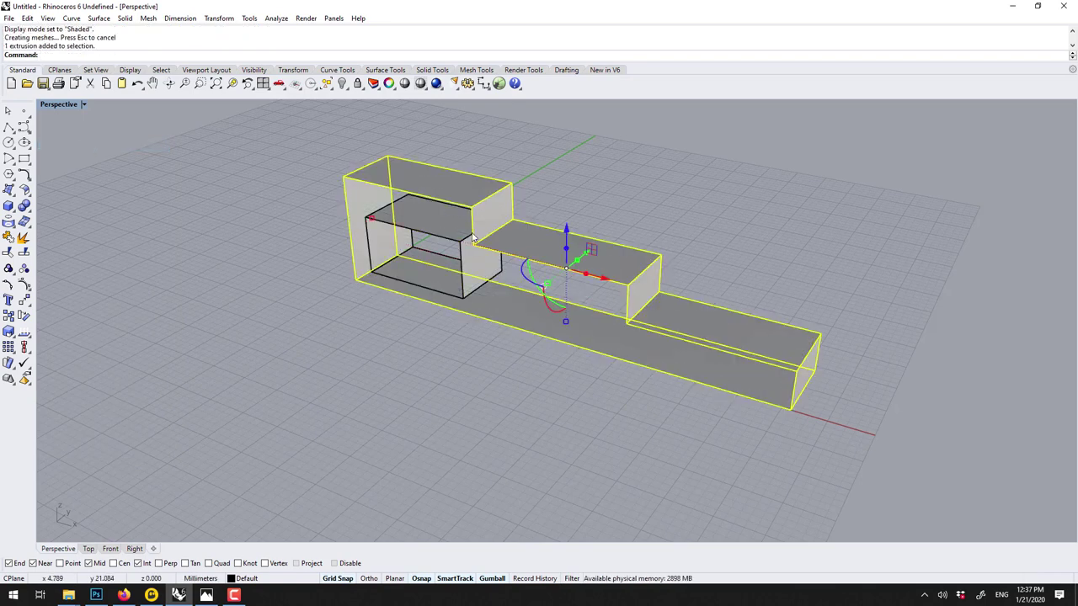
{"action": "left_click", "coordinate": [435, 216]}
{"action": "left_click", "coordinate": [544, 174]}
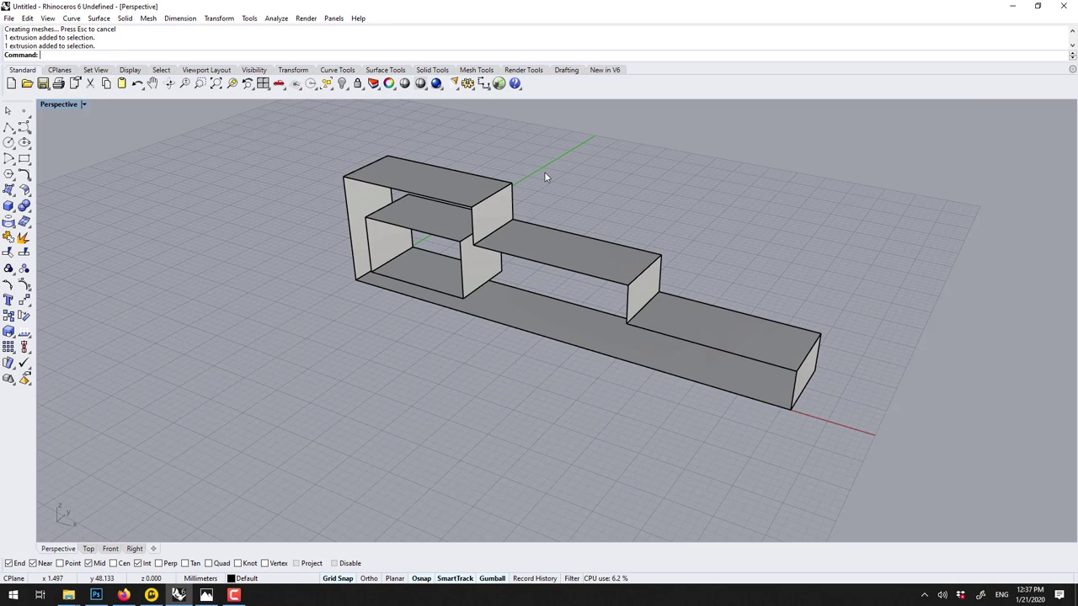
- Undo the gumball extrusion and extrude both curves together backward with ExtrudeCrv, using the Solid=Yes option
{"action": "key", "text": "ctrl+z"}
{"action": "left_click_drag", "start_coordinate": [285, 153], "coordinate": [934, 445]}
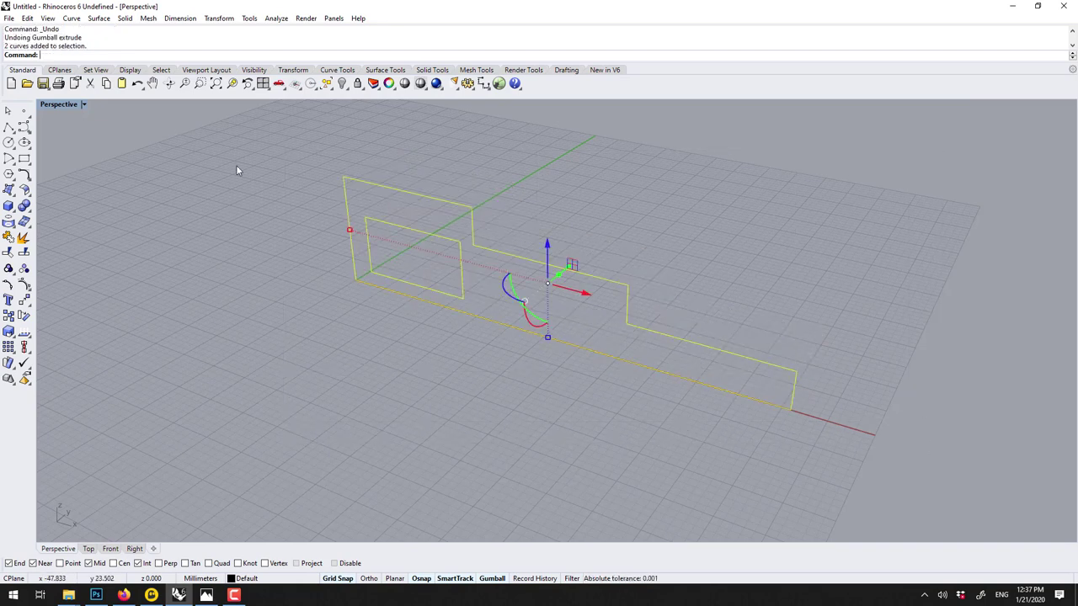
{"action": "type", "text": "ExtrudeCrv"}
{"action": "key", "text": "Return"}
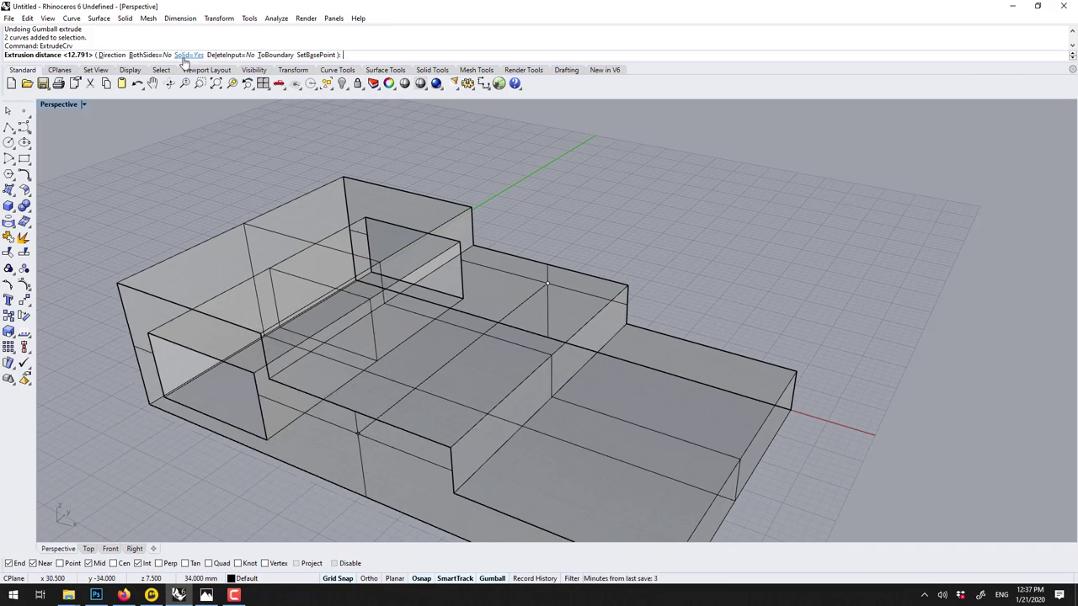
{"action": "left_click", "coordinate": [184, 56]}
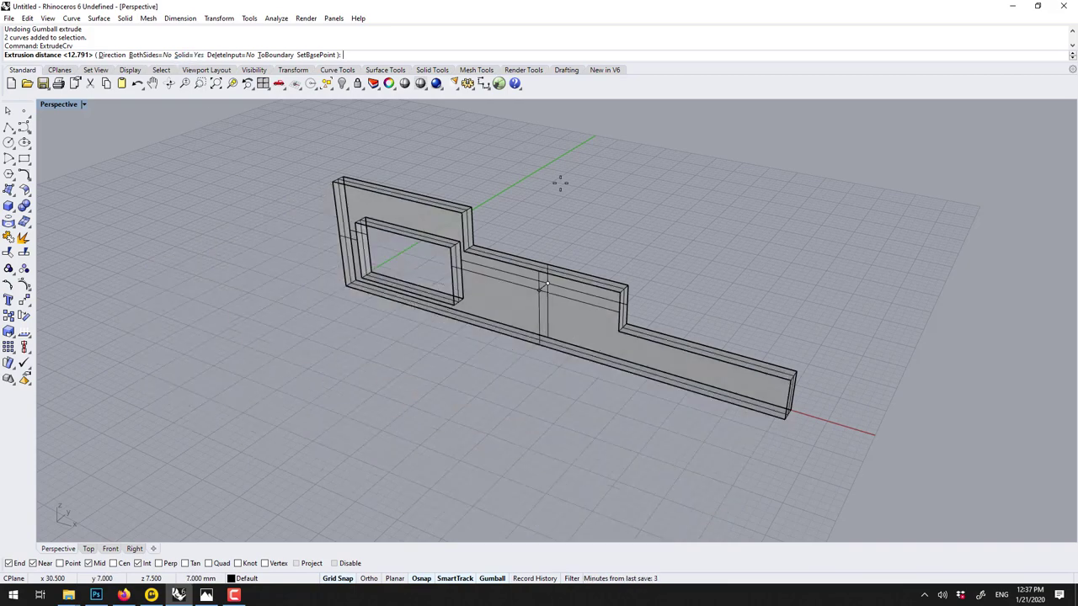
{"action": "left_click", "coordinate": [592, 186]}
{"action": "key", "text": "Escape"}
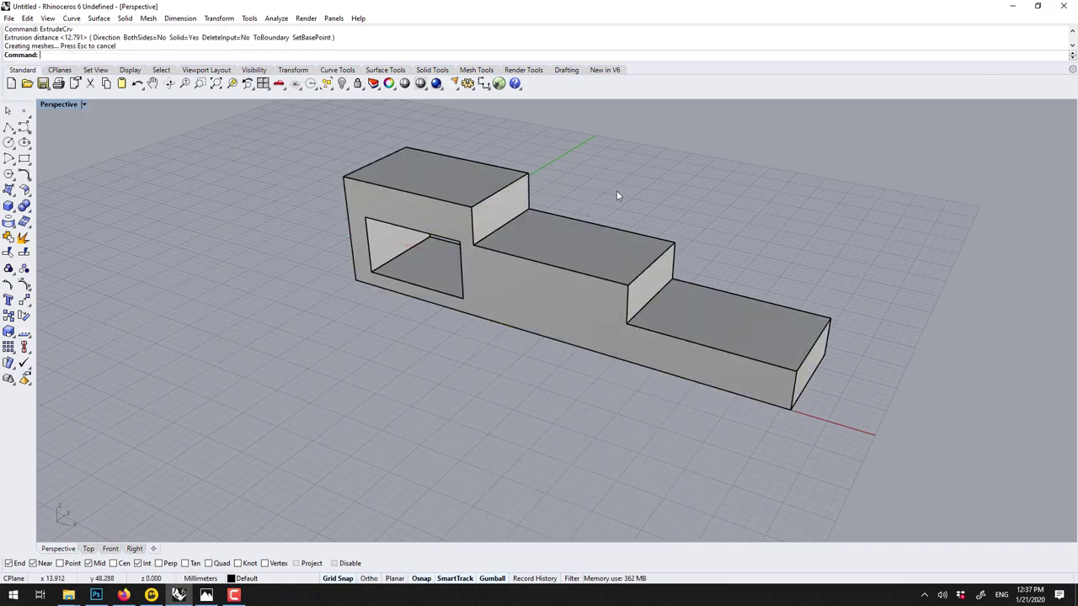
- Delete the solid extrusion and both profile curves, and return to the four-viewport layout
{"action": "right_click_drag", "start_coordinate": [616, 191], "coordinate": [567, 245]}
{"action": "scroll", "coordinate": [542, 241], "scroll_direction": "up", "scroll_amount": 2}
{"action": "left_click_drag", "start_coordinate": [159, 178], "coordinate": [877, 501]}
{"action": "key", "text": "Delete"}
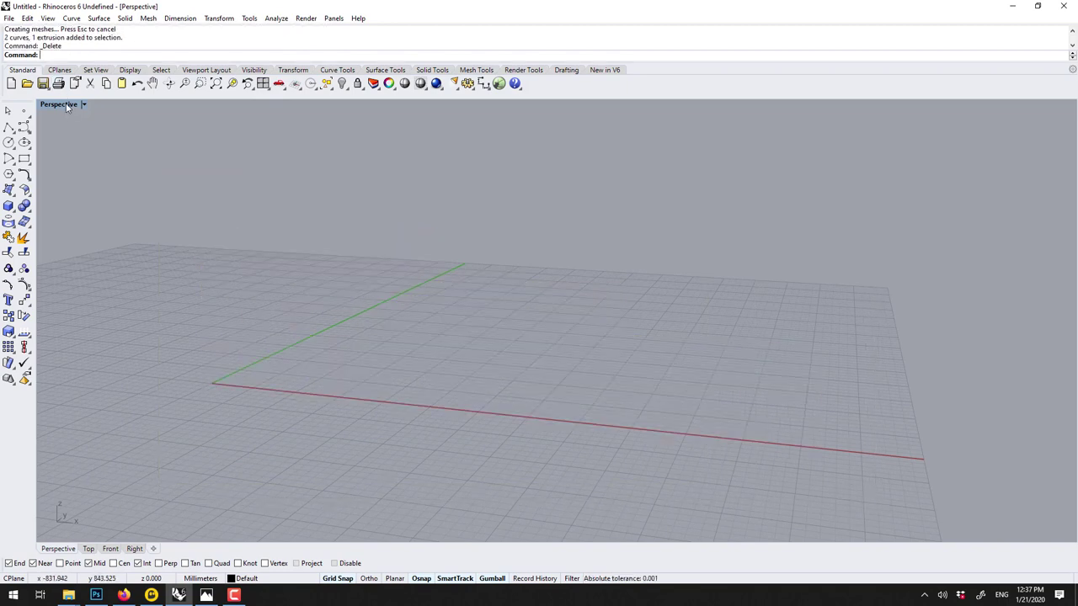
{"action": "double_click", "coordinate": [67, 106]}
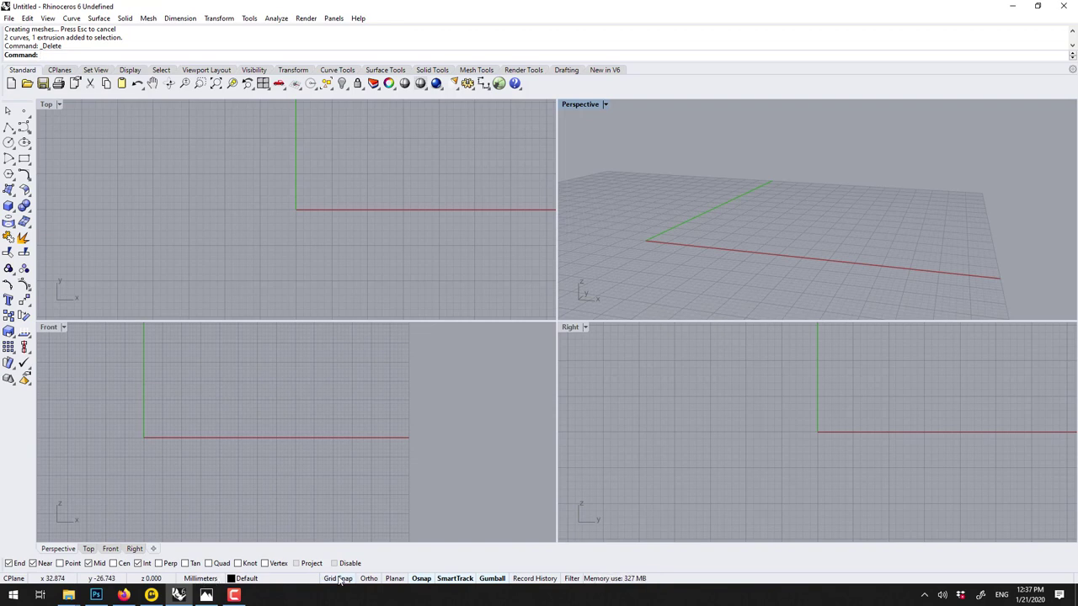
- Maximize the Front viewport
{"action": "double_click", "coordinate": [51, 330]}
{"action": "right_click_drag", "start_coordinate": [183, 311], "coordinate": [386, 348]}
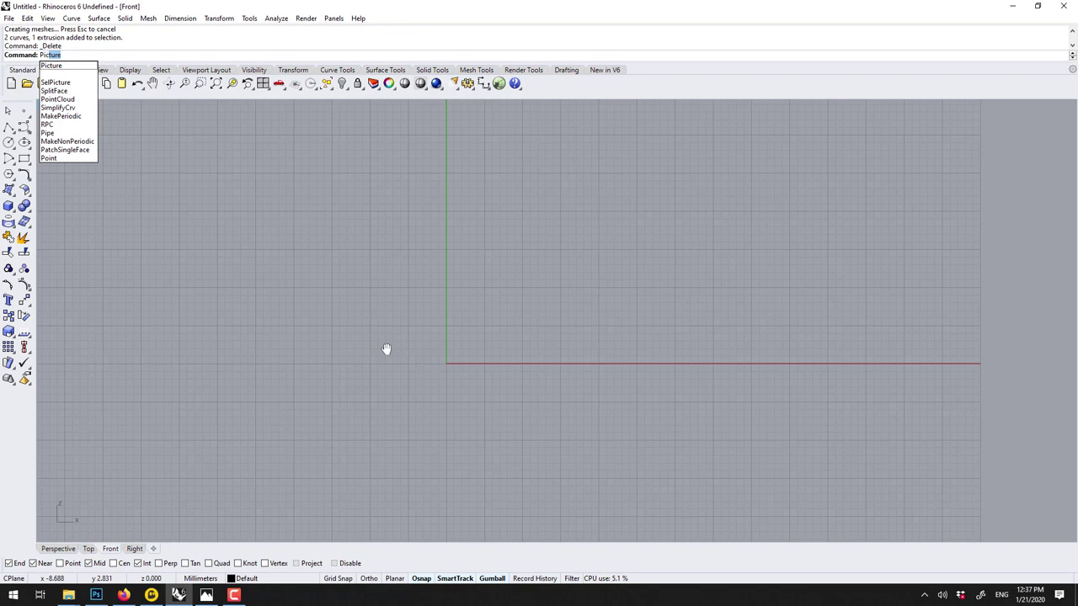
- Place the image 1200px-Hexagons.svg.png as a Picture across the origin in the Front viewport
{"action": "key", "text": "Return"}
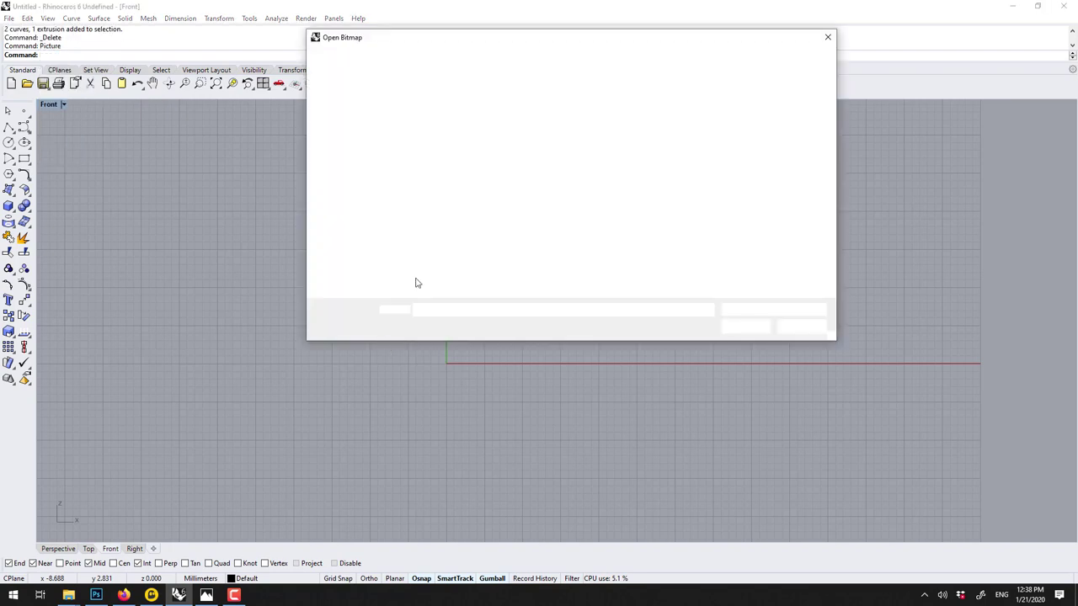
{"action": "left_click", "coordinate": [536, 205]}
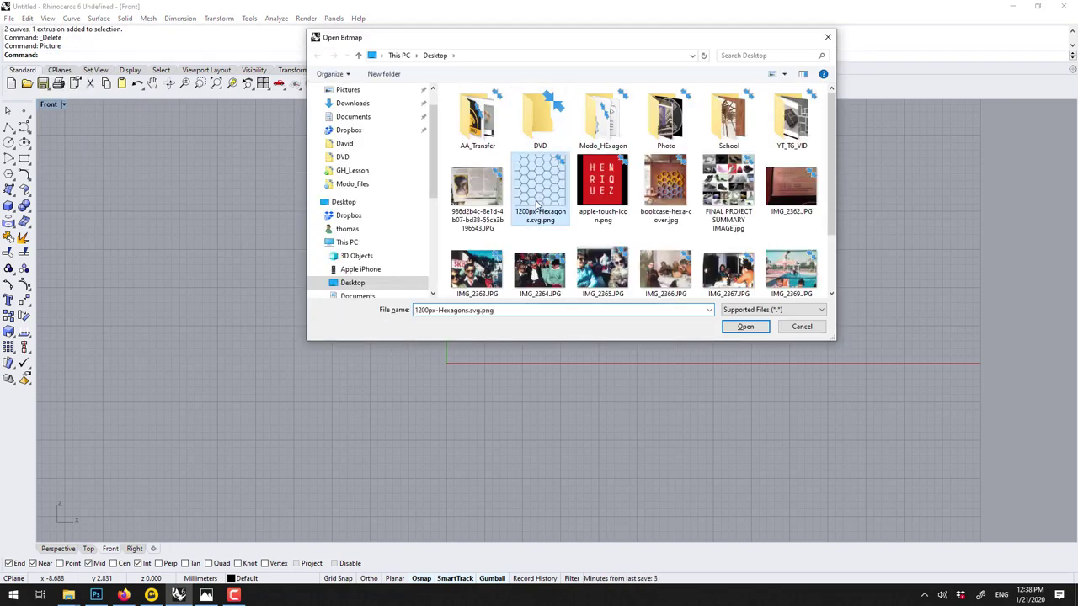
{"action": "left_click", "coordinate": [745, 327]}
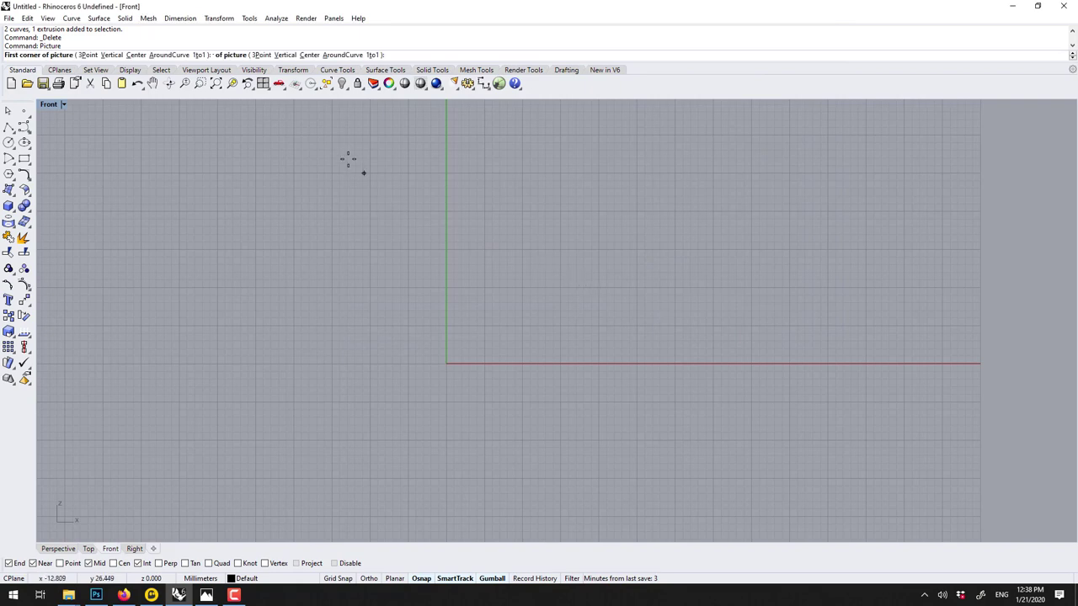
{"action": "left_click", "coordinate": [344, 139]}
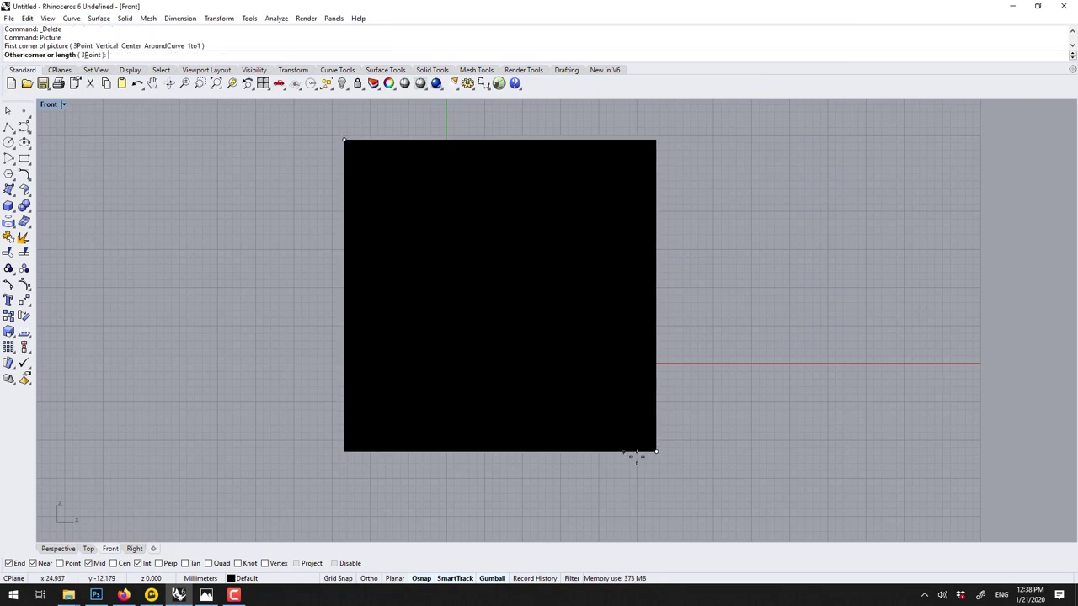
{"action": "left_click", "coordinate": [641, 452]}
{"action": "scroll", "coordinate": [641, 308], "scroll_direction": "down", "scroll_amount": 5}
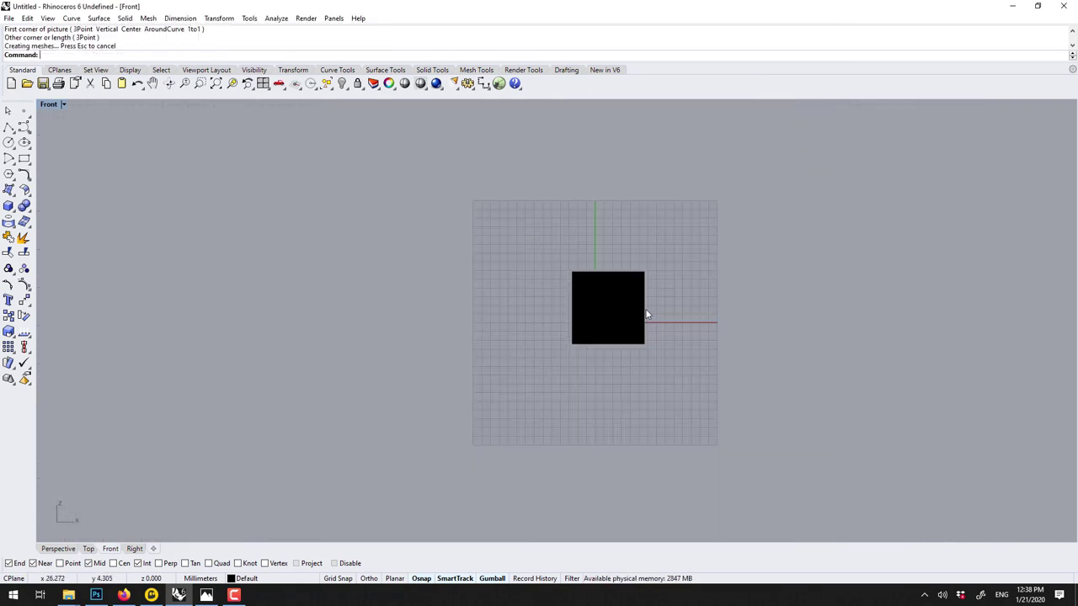
{"action": "scroll", "coordinate": [628, 295], "scroll_direction": "up", "scroll_amount": 10}
{"action": "scroll", "coordinate": [607, 276], "scroll_direction": "up", "scroll_amount": 3}
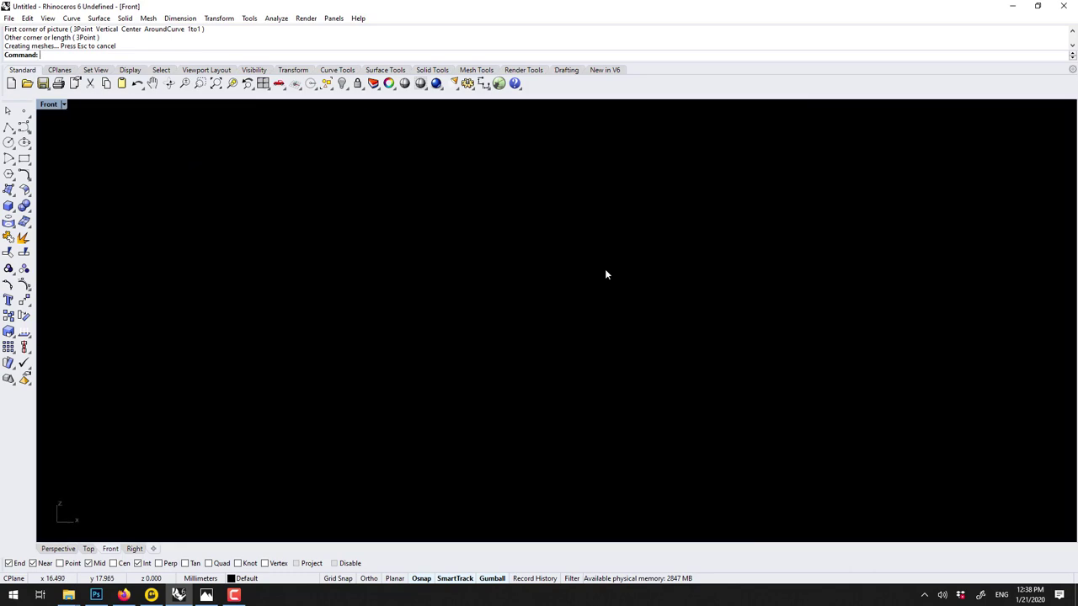
- Delete the black hexagon-pattern picture from the Front viewport
{"action": "left_click", "coordinate": [604, 273]}
{"action": "scroll", "coordinate": [606, 274], "scroll_direction": "down", "scroll_amount": 5}
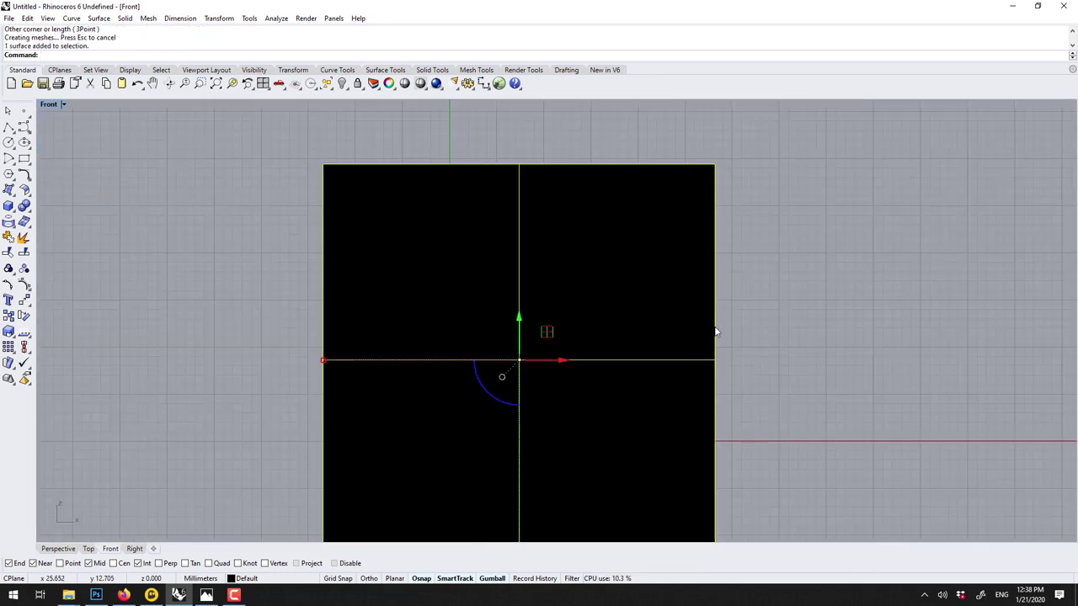
{"action": "scroll", "coordinate": [741, 337], "scroll_direction": "down", "scroll_amount": 3}
{"action": "scroll", "coordinate": [726, 347], "scroll_direction": "up", "scroll_amount": 4}
{"action": "left_click", "coordinate": [604, 278]}
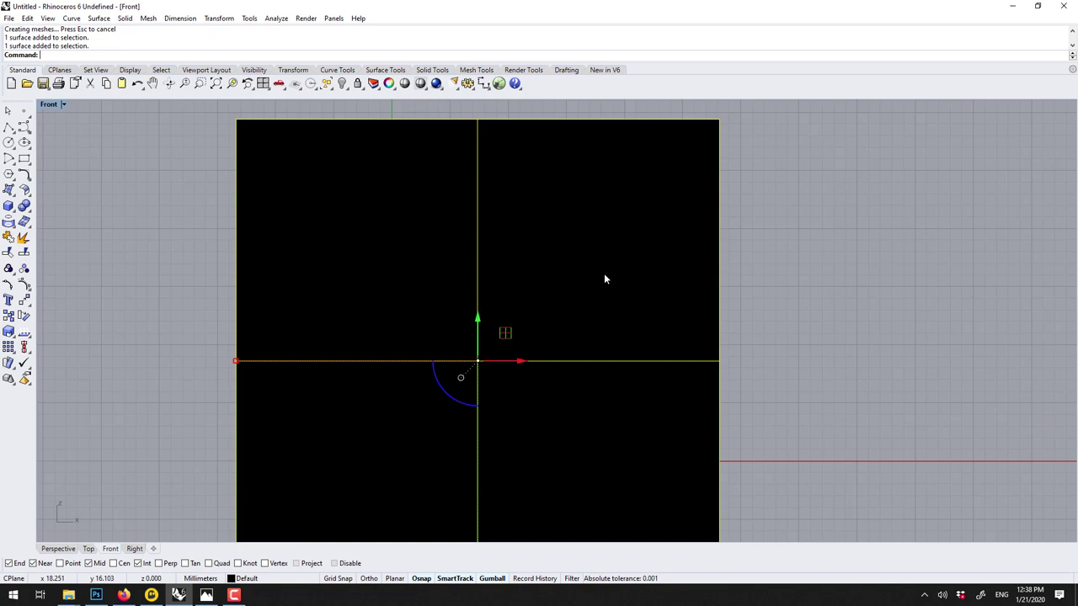
{"action": "key", "text": "Delete"}
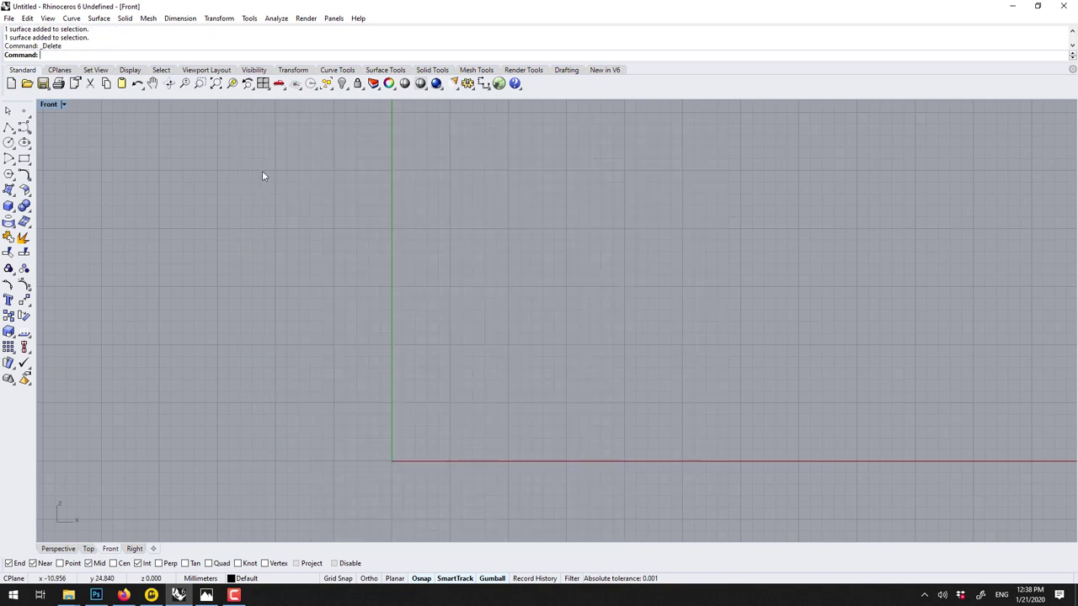
- Place the photo bookcase-hexa-cover.jpg as a Picture in the Front viewport, setting its two opposite corners around the origin
{"action": "type", "text": "Picture"}
{"action": "key", "text": "Return"}
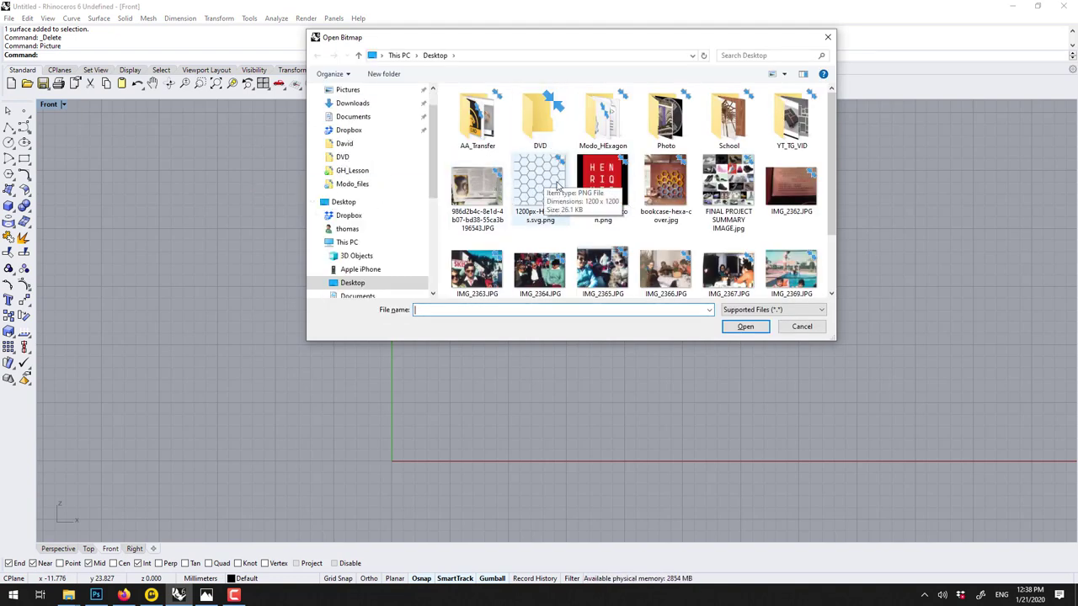
{"action": "left_click", "coordinate": [662, 193]}
{"action": "left_click", "coordinate": [746, 327]}
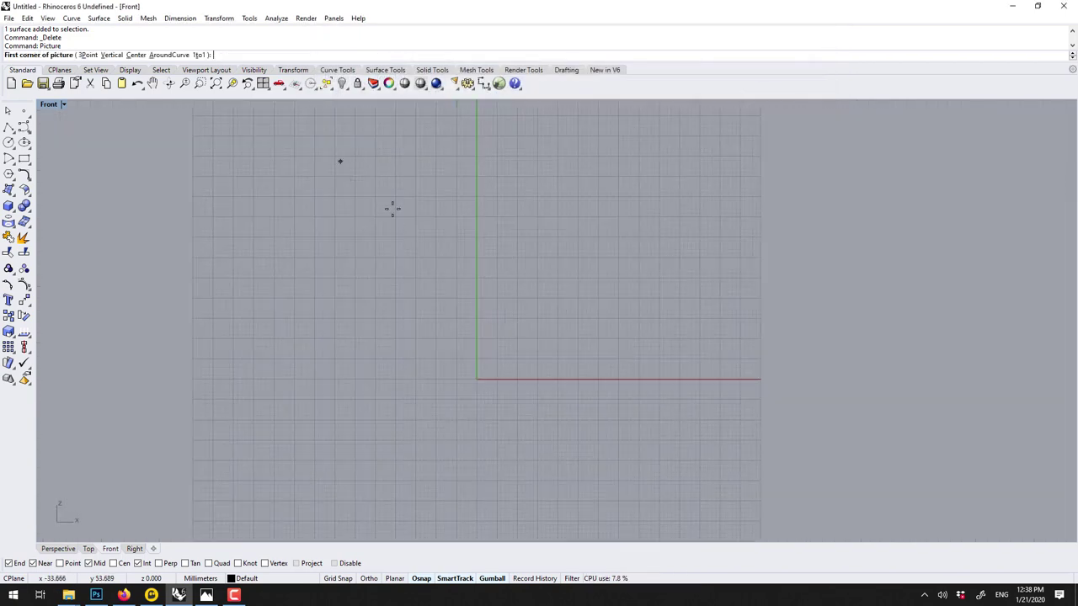
{"action": "left_click", "coordinate": [340, 161]}
{"action": "left_click", "coordinate": [580, 498]}
{"action": "scroll", "coordinate": [524, 357], "scroll_direction": "up", "scroll_amount": 3}
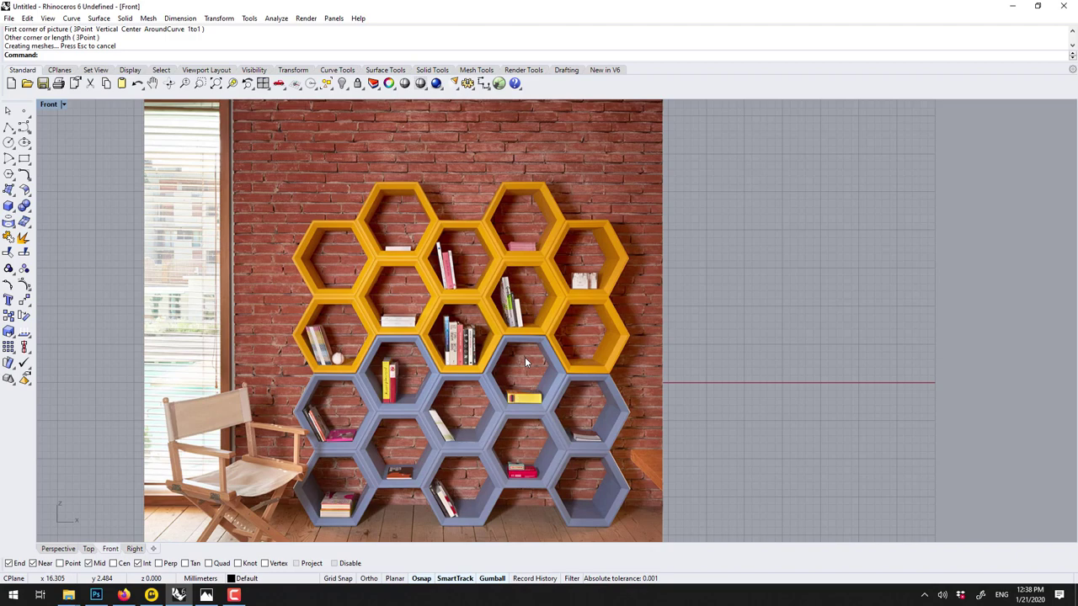
- Start a polyline on the outer edge of the upper-left yellow hexagon, tracing its horizontal top edge, about 5.3 mm, and its upper-right side
{"action": "scroll", "coordinate": [525, 357], "scroll_direction": "up", "scroll_amount": 4}
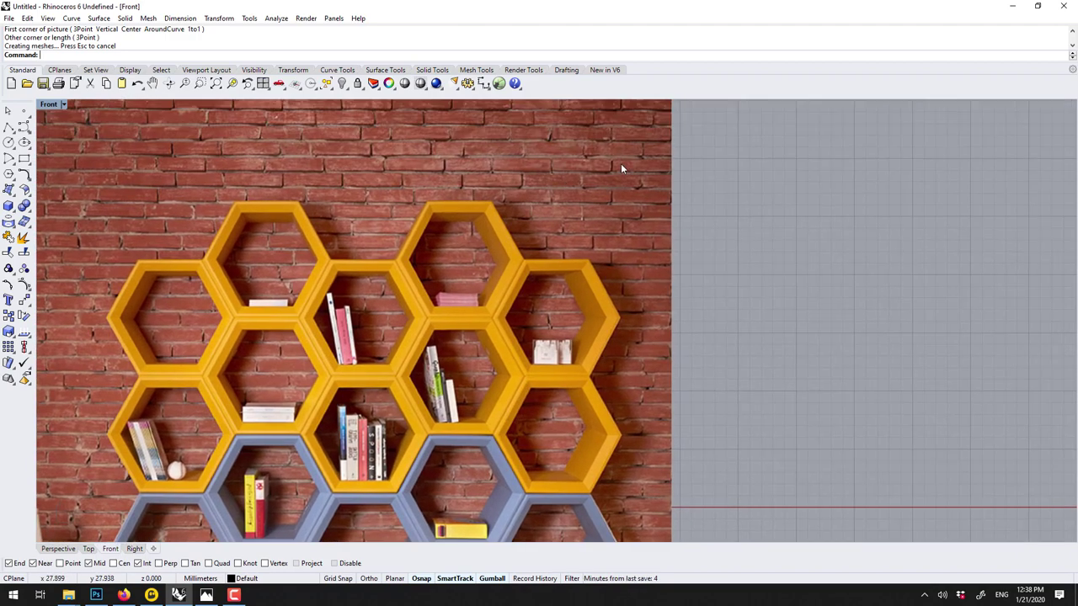
{"action": "right_click_drag", "start_coordinate": [274, 221], "coordinate": [643, 256]}
{"action": "scroll", "coordinate": [521, 321], "scroll_direction": "up", "scroll_amount": 6}
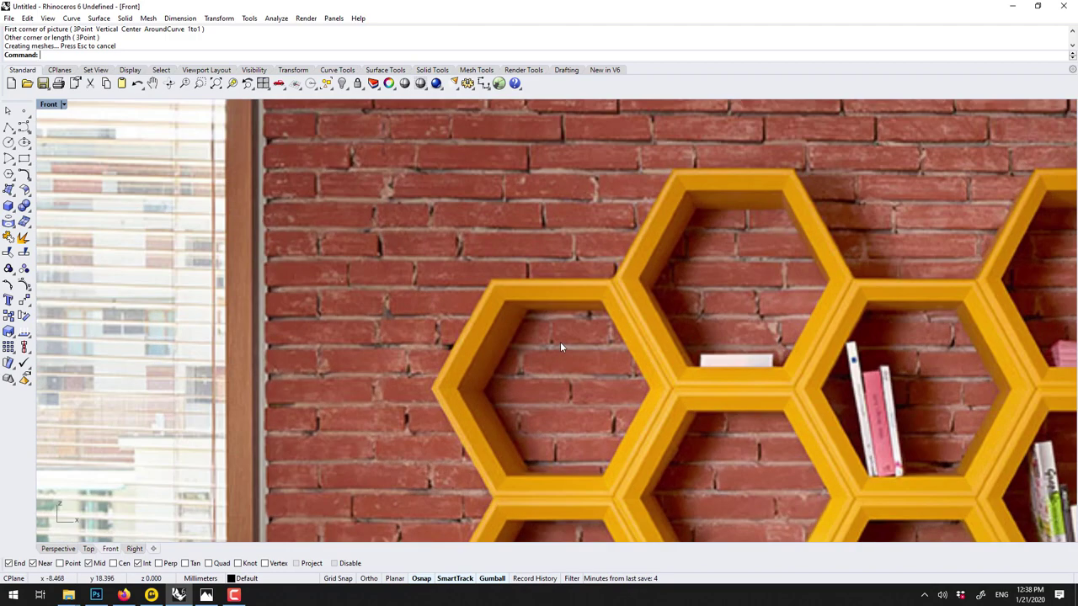
{"action": "right_click_drag", "start_coordinate": [563, 345], "coordinate": [519, 276]}
{"action": "scroll", "coordinate": [519, 275], "scroll_direction": "up", "scroll_amount": 2}
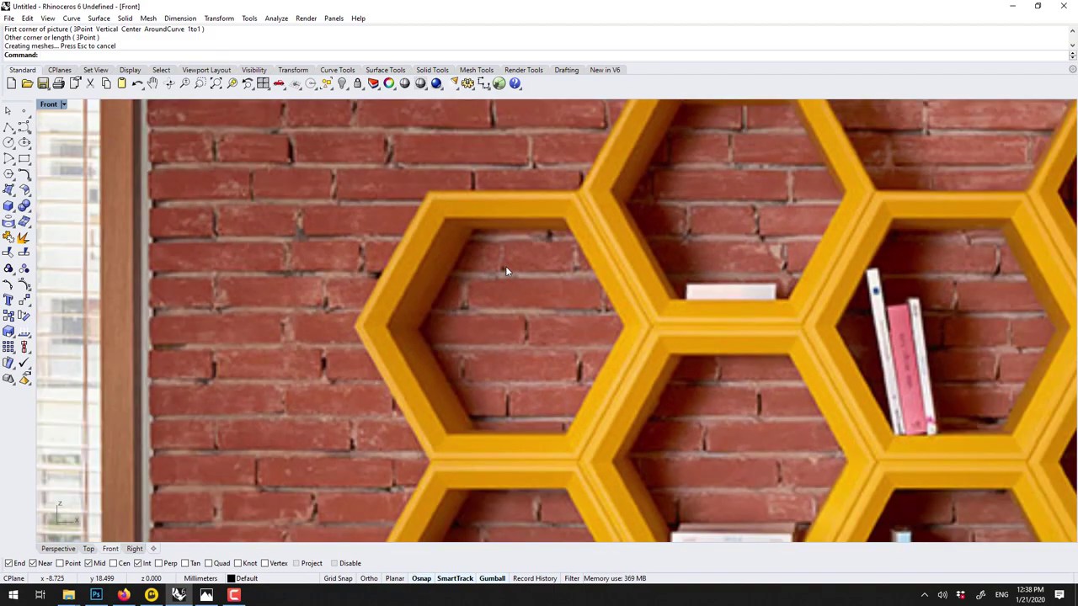
{"action": "type", "text": "polyline"}
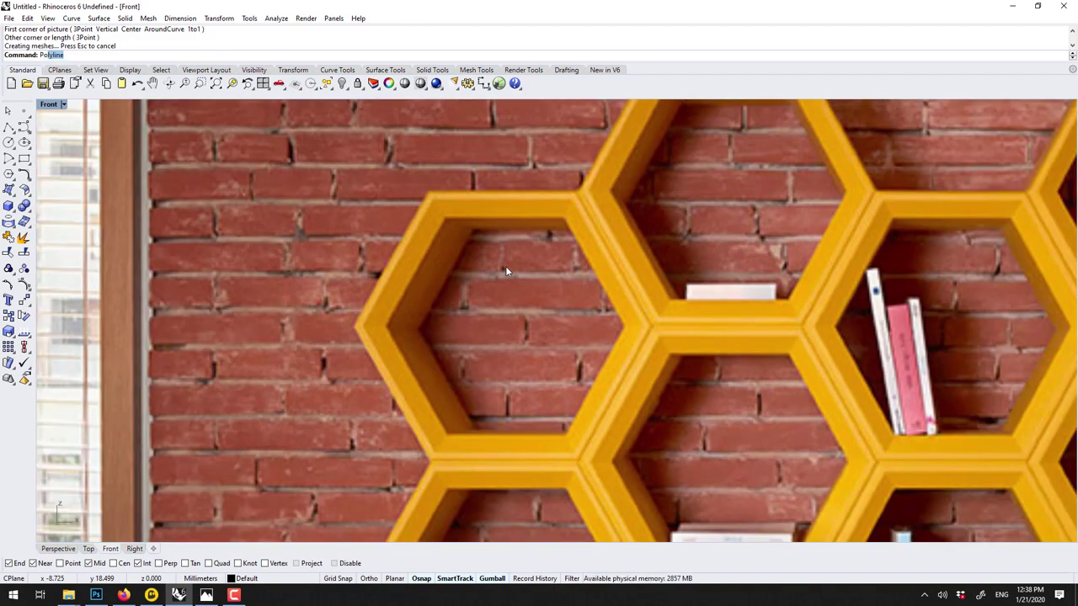
{"action": "key", "text": "Return"}
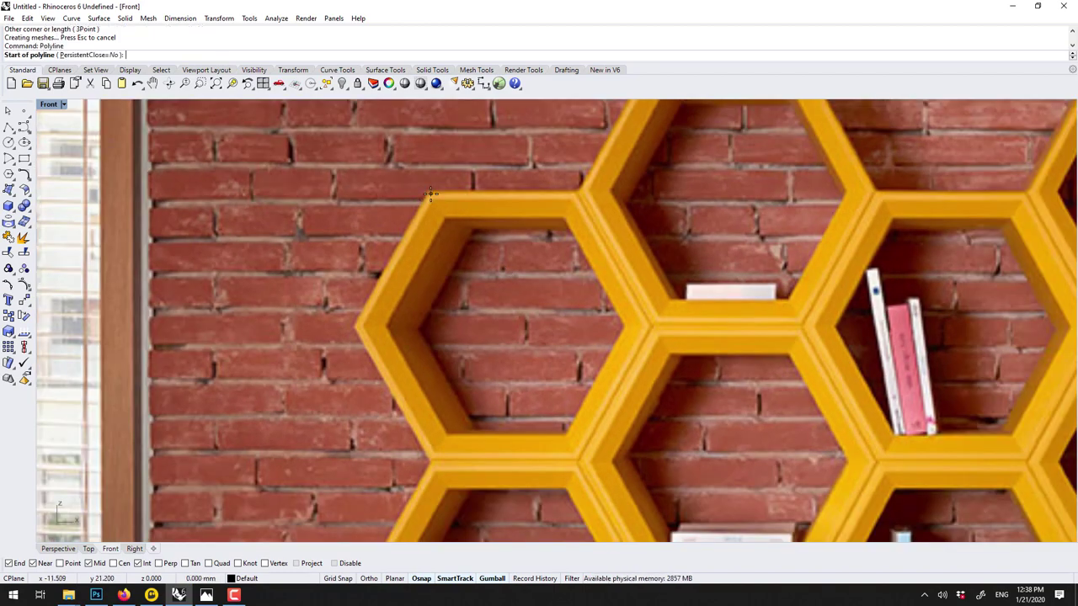
{"action": "scroll", "coordinate": [431, 195], "scroll_direction": "up", "scroll_amount": 3}
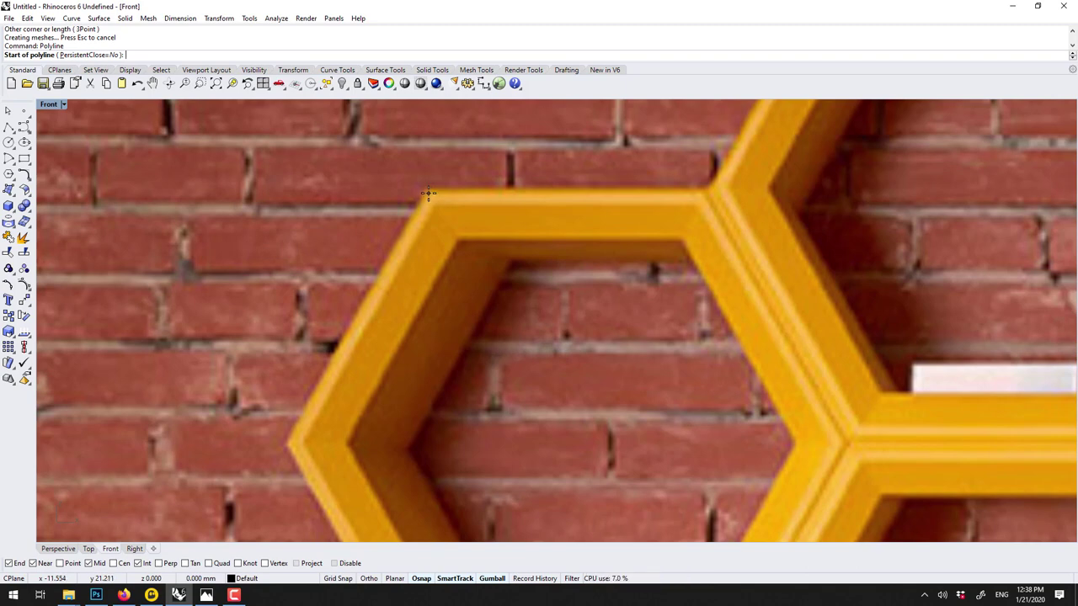
{"action": "left_click", "coordinate": [428, 194]}
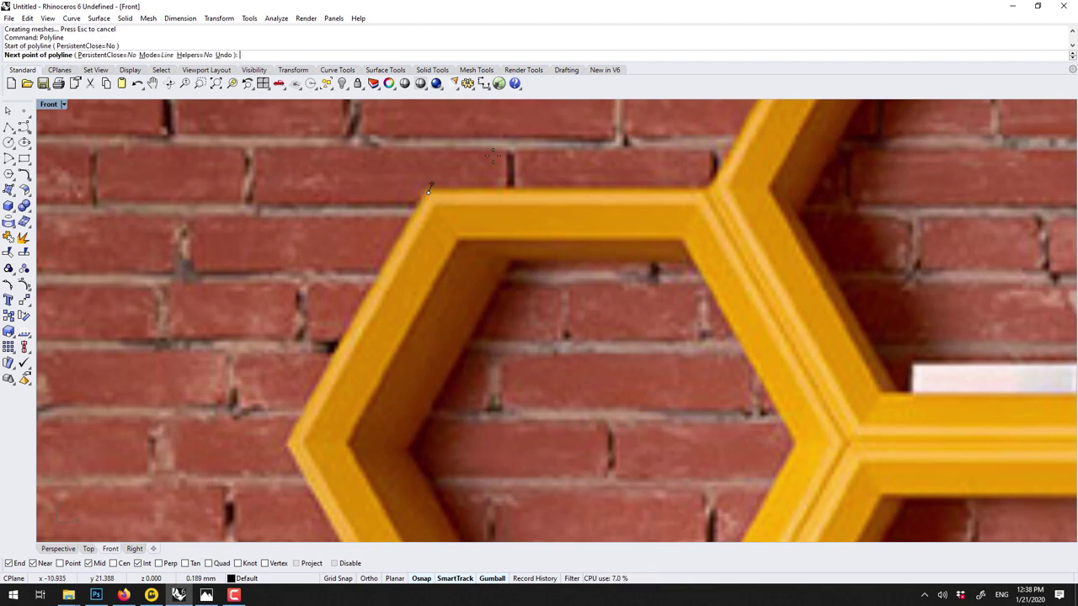
{"action": "left_click", "coordinate": [699, 193]}
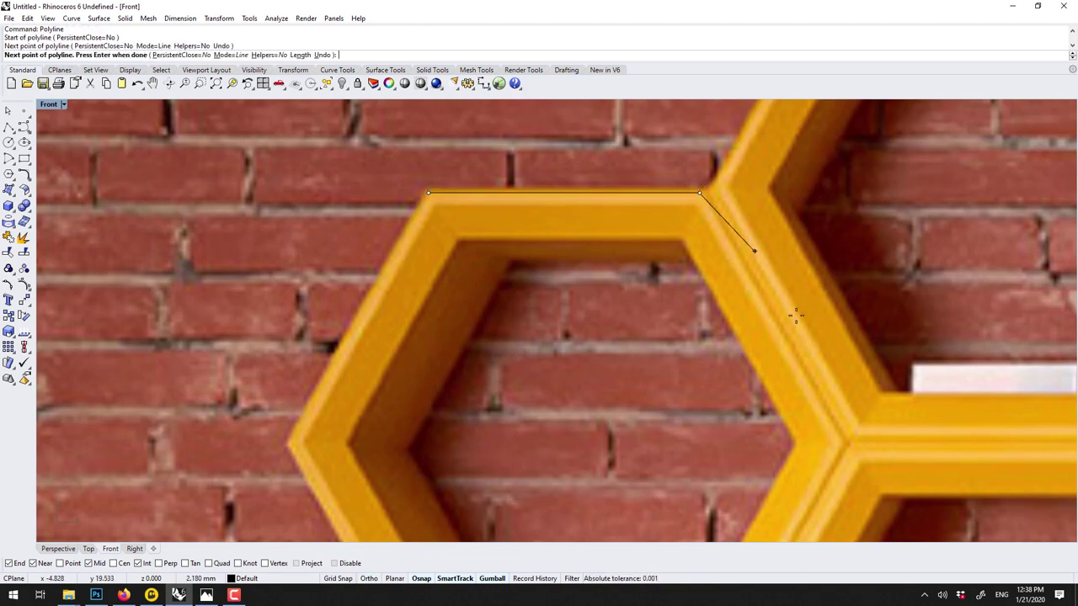
{"action": "left_click", "coordinate": [839, 445]}
- Continue the polyline around the hexagon's lower-right side, horizontal bottom edge and both left sides, closing it at the start point
{"action": "scroll", "coordinate": [821, 444], "scroll_direction": "down", "scroll_amount": 2}
{"action": "scroll", "coordinate": [788, 337], "scroll_direction": "up", "scroll_amount": 2}
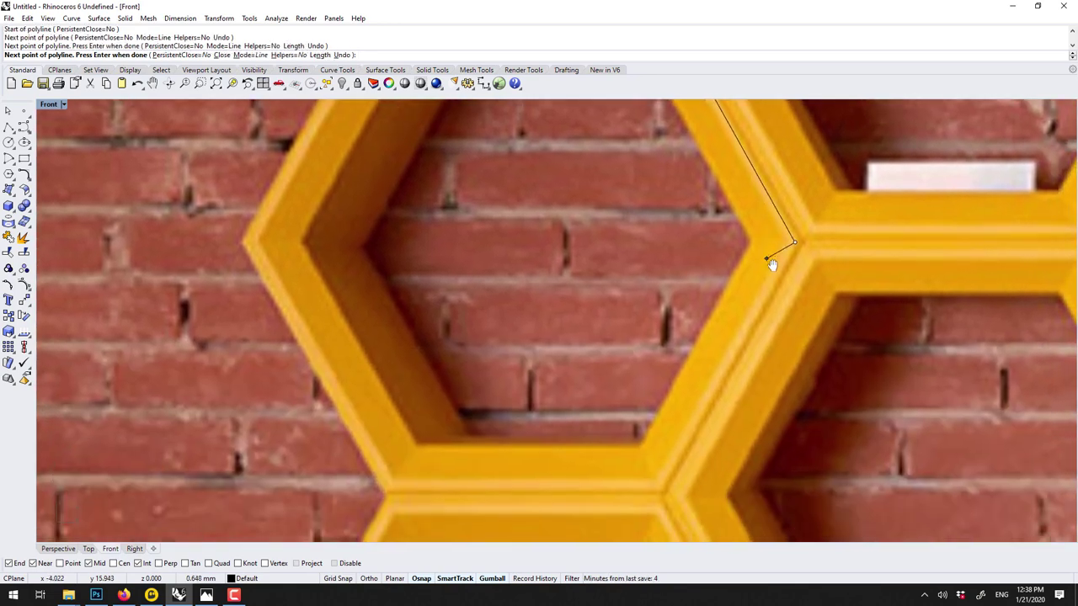
{"action": "left_click", "coordinate": [663, 486]}
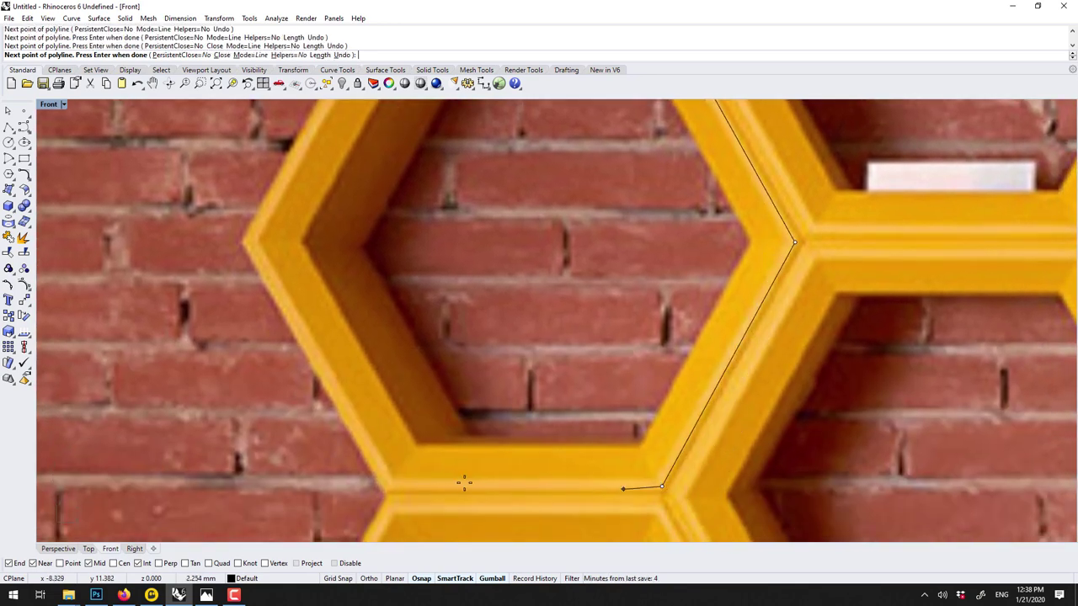
{"action": "key", "text": "shift"}
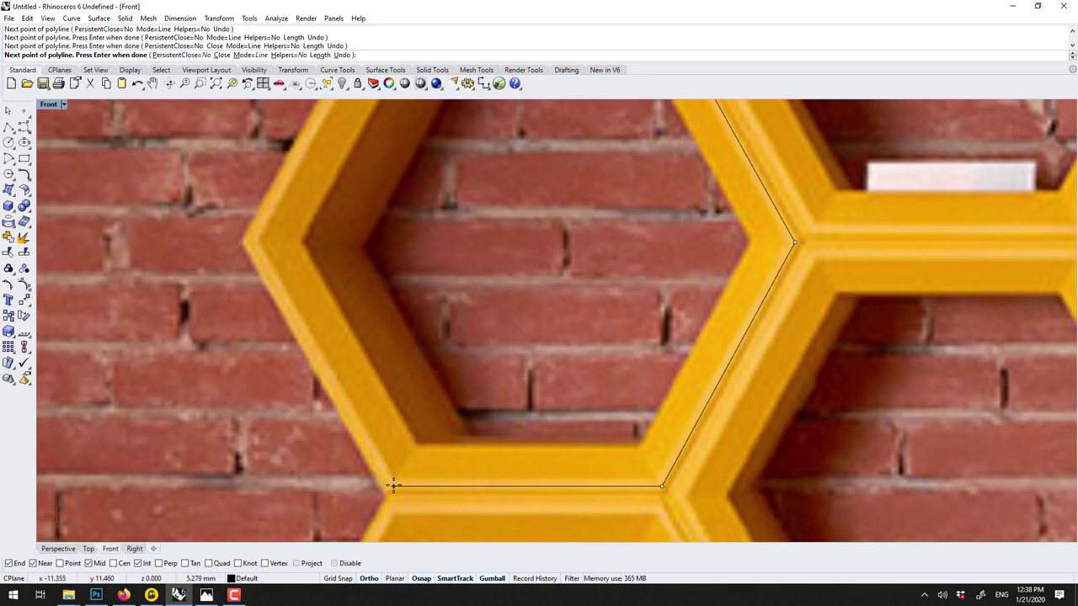
{"action": "left_click", "coordinate": [394, 486]}
{"action": "key", "text": "F8"}
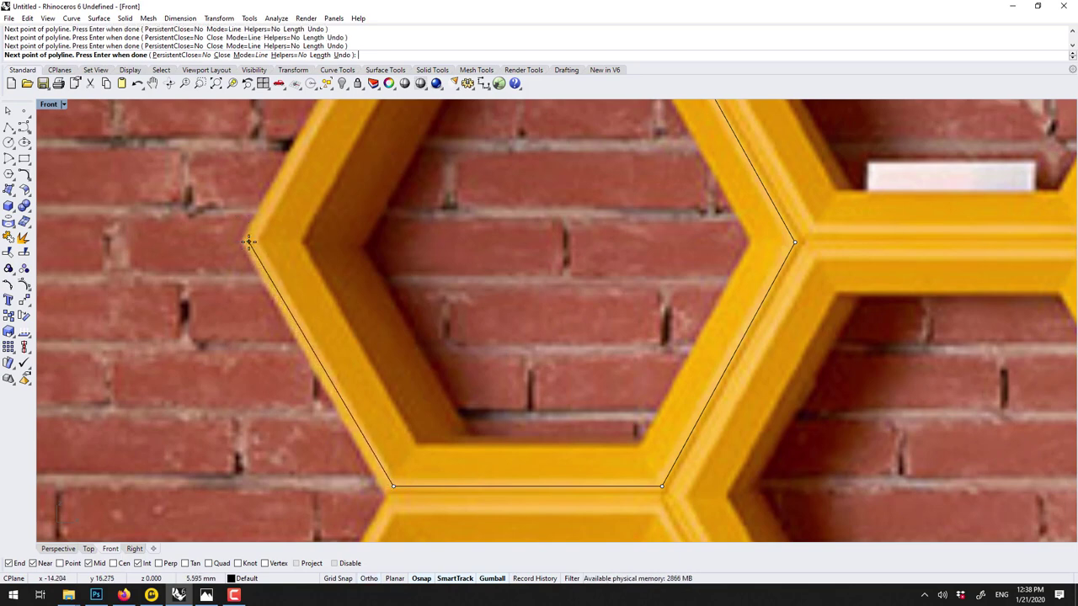
{"action": "left_click", "coordinate": [250, 241]}
{"action": "right_click_drag", "start_coordinate": [332, 221], "coordinate": [284, 447]}
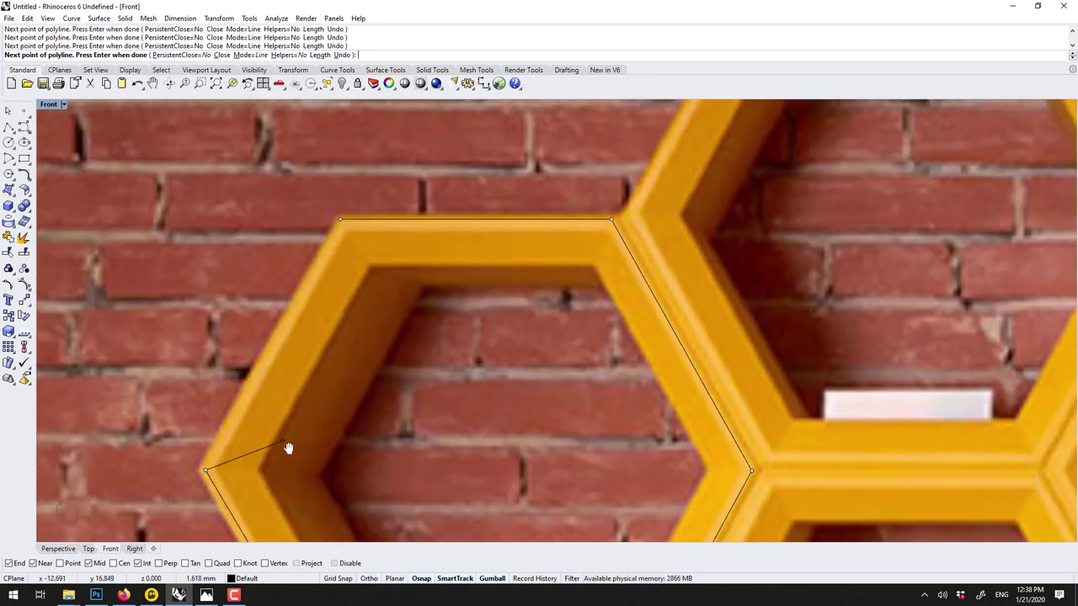
{"action": "left_click", "coordinate": [340, 222]}
- Trace the outer edge of the adjacent upper yellow hexagon with a closed polyline starting at the first outline's upper-right corner
{"action": "scroll", "coordinate": [462, 253], "scroll_direction": "down", "scroll_amount": 2}
{"action": "right_click_drag", "start_coordinate": [461, 282], "coordinate": [212, 358]}
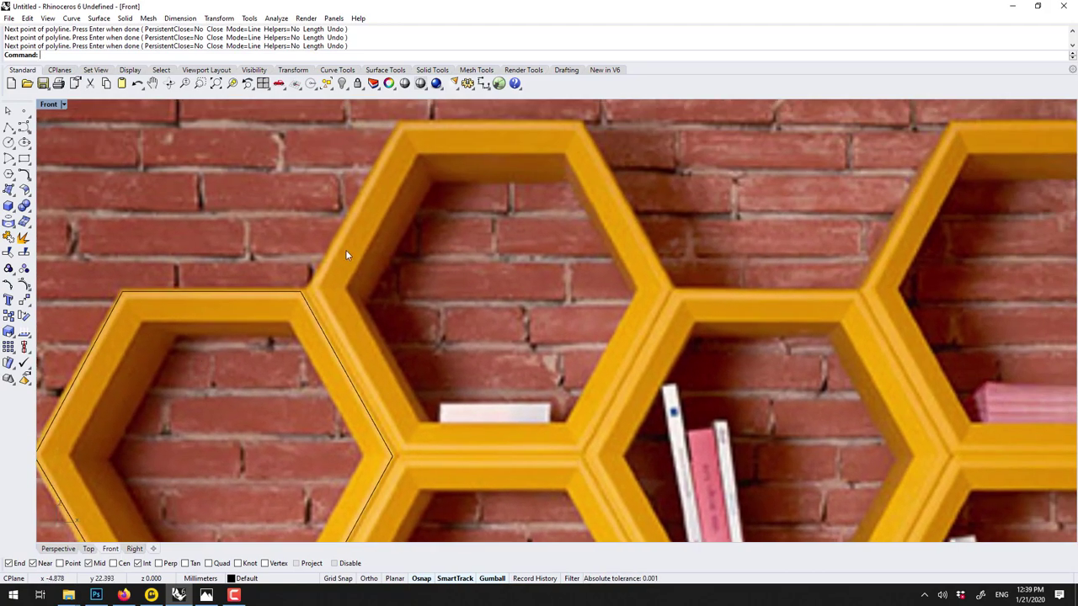
{"action": "type", "text": "Polyline"}
{"action": "key", "text": "Return"}
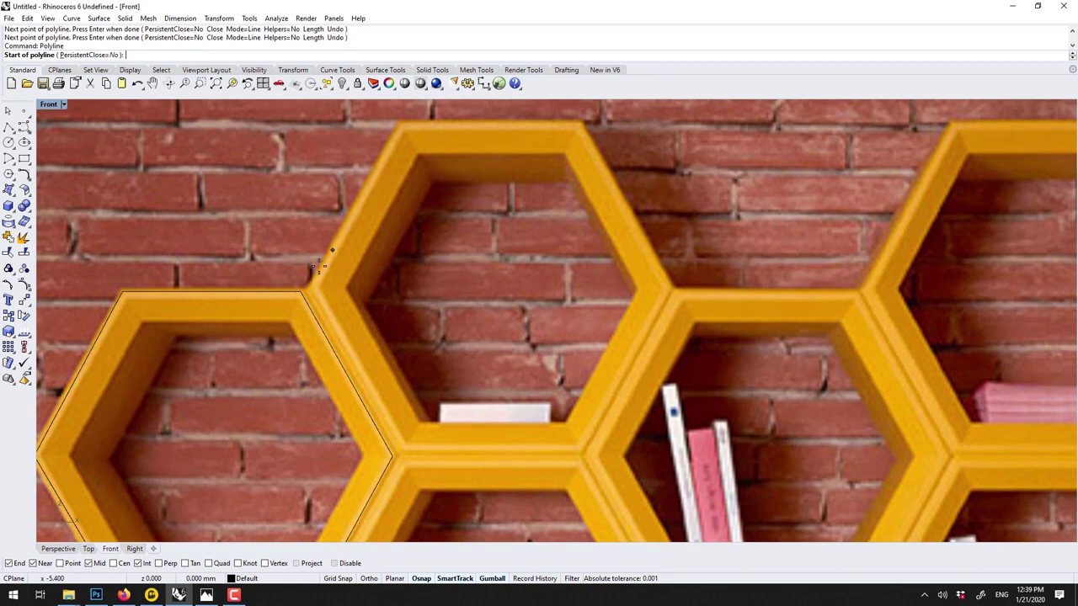
{"action": "left_click", "coordinate": [301, 292]}
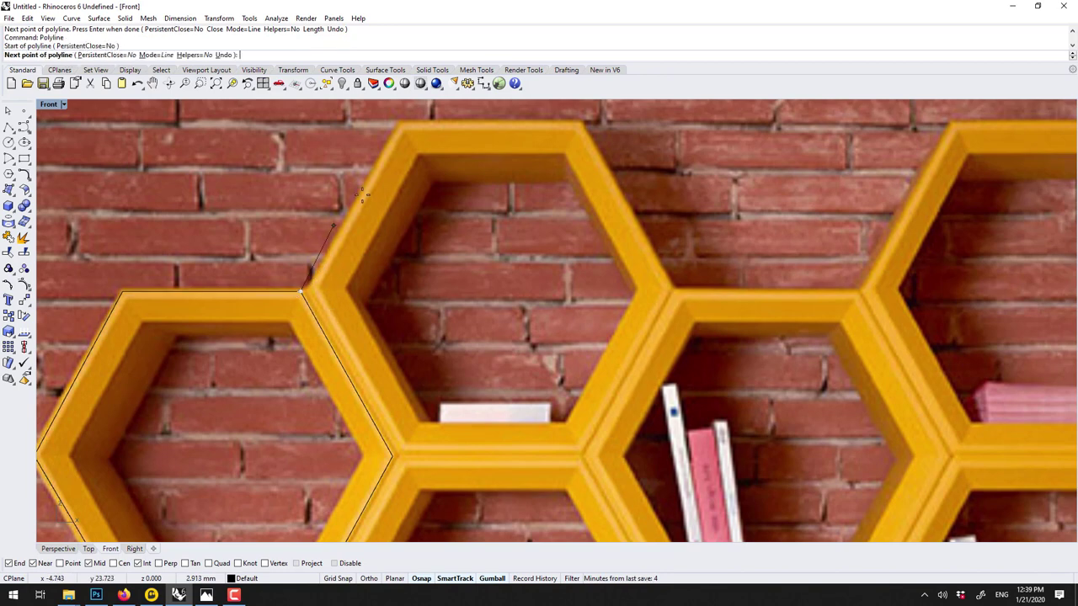
{"action": "left_click", "coordinate": [396, 122]}
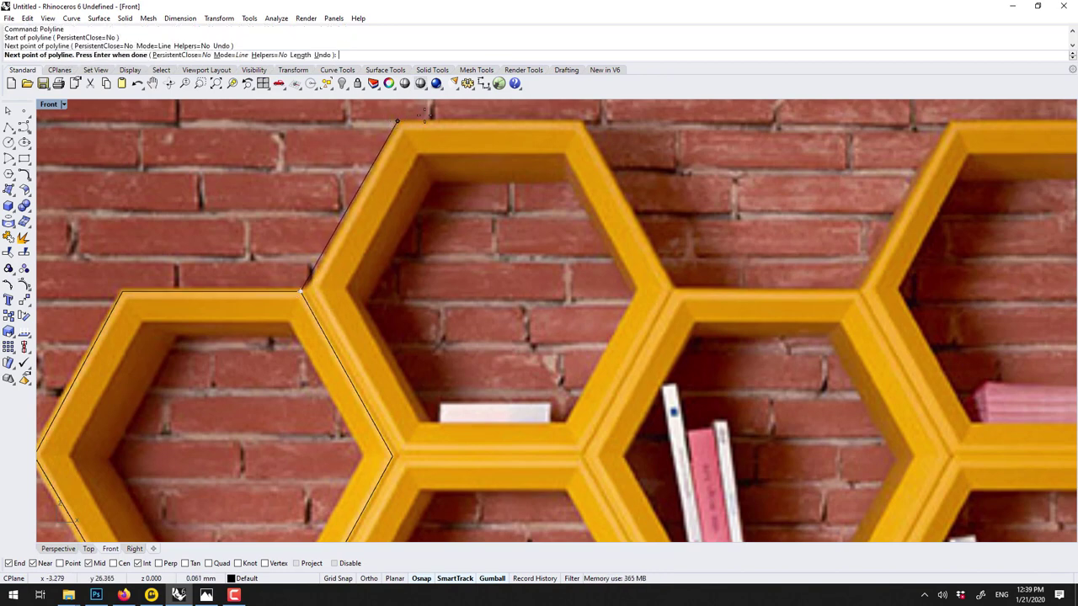
{"action": "left_click", "coordinate": [579, 122]}
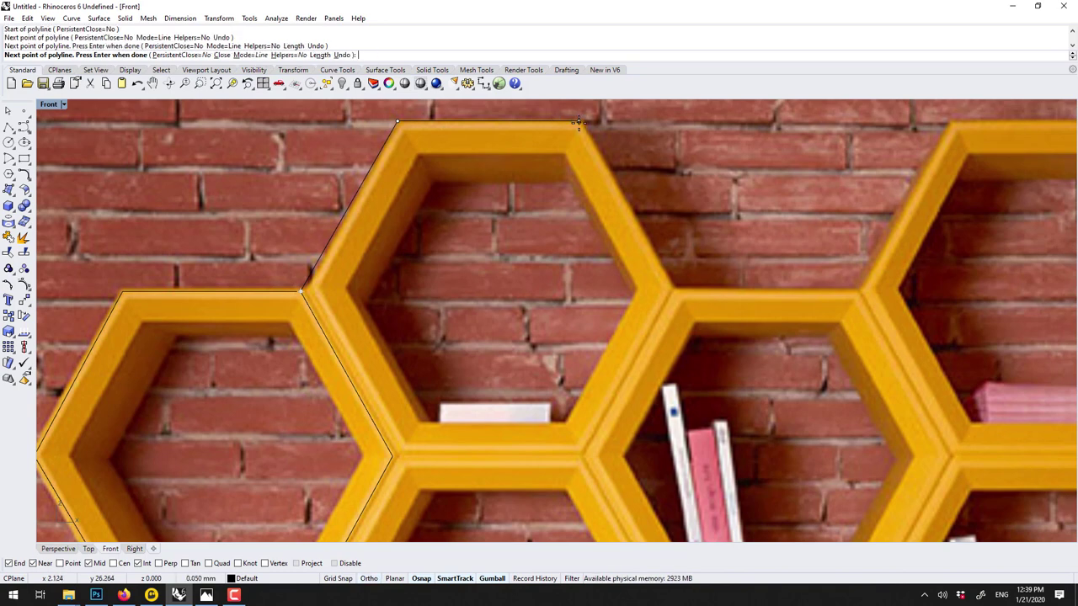
{"action": "left_click", "coordinate": [668, 284]}
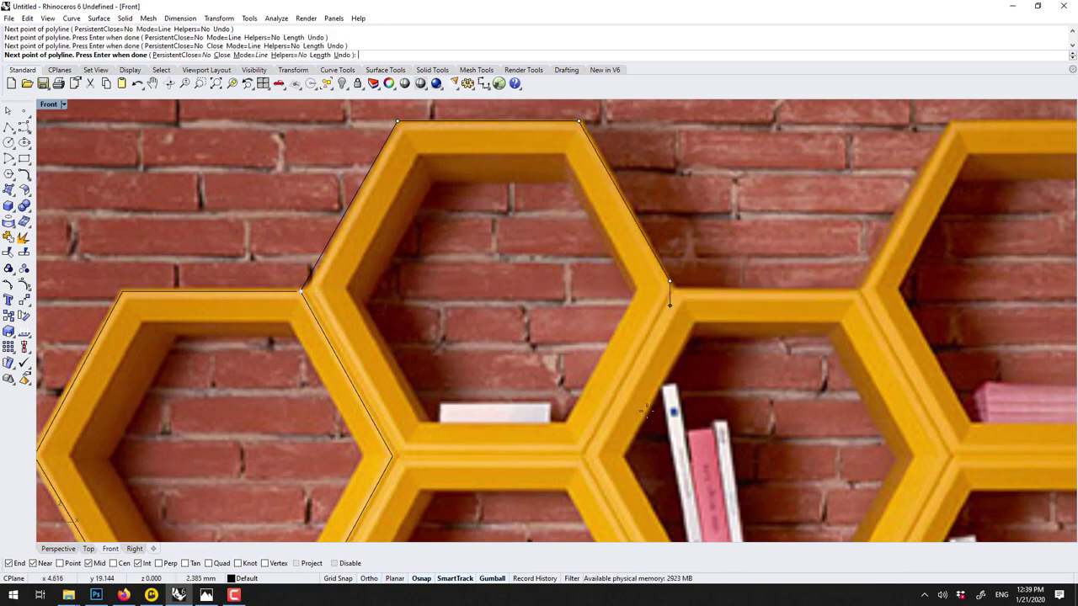
{"action": "left_click", "coordinate": [580, 450]}
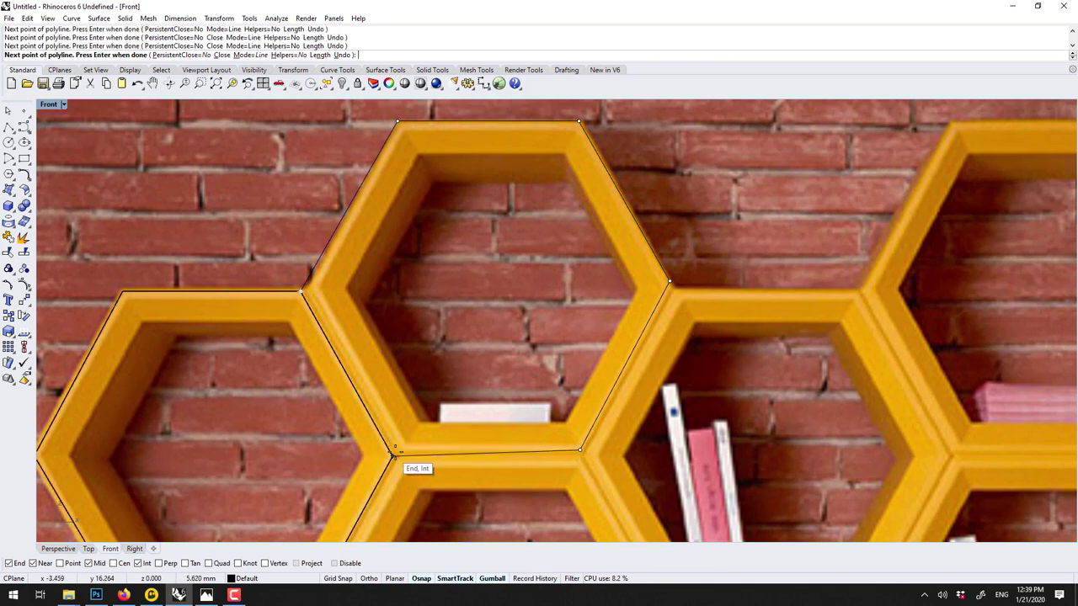
{"action": "left_click", "coordinate": [402, 452]}
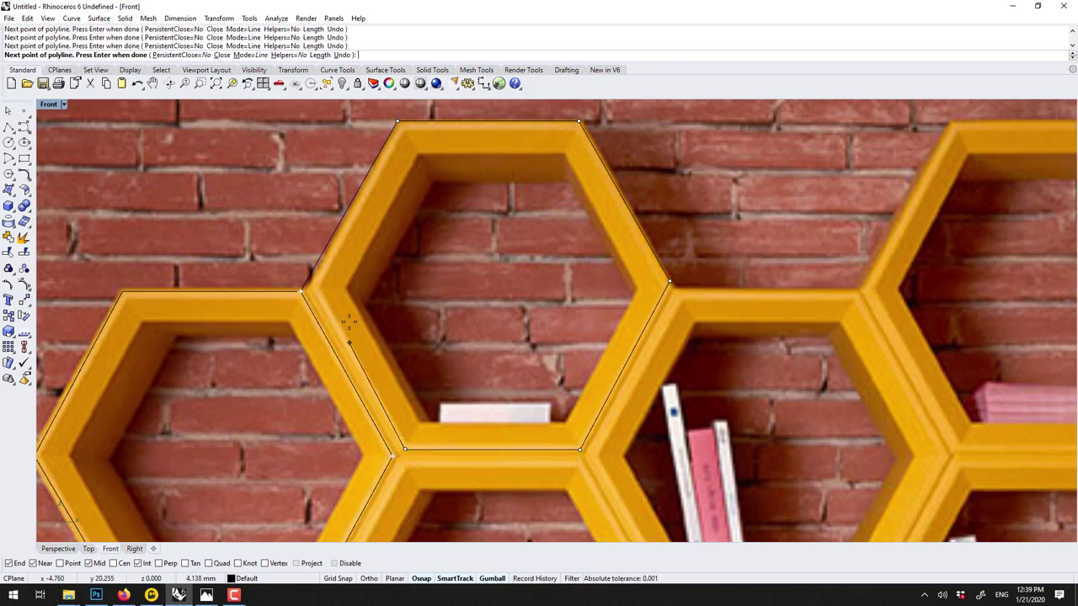
{"action": "left_click", "coordinate": [308, 291]}
{"action": "key", "text": "Return"}
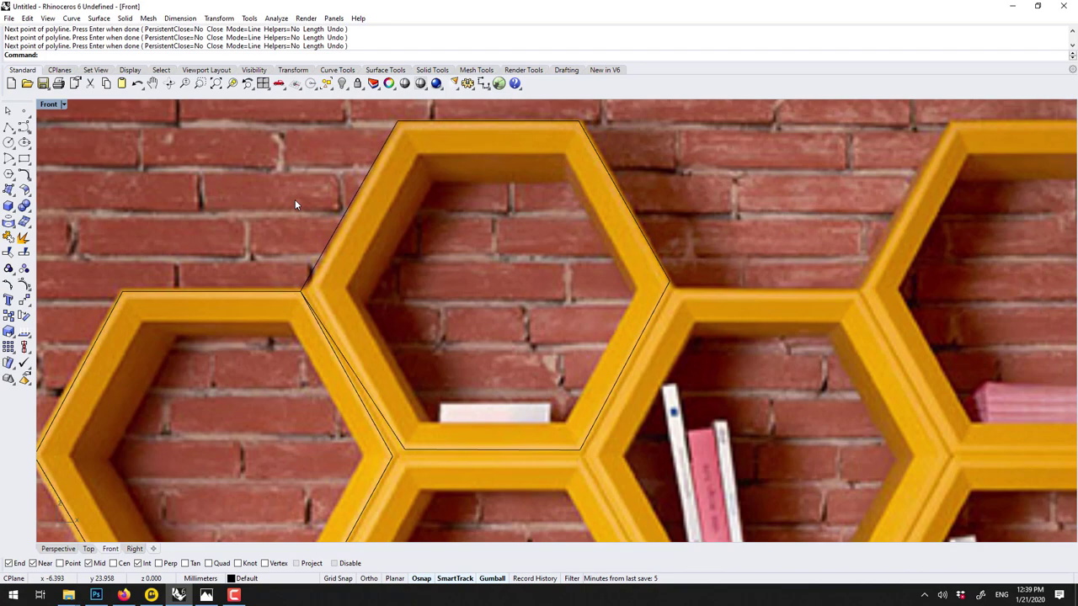
- Delete the reference photo and the second, upper hexagon outline, keeping only the first traced hexagon
{"action": "left_click", "coordinate": [375, 397]}
{"action": "left_click", "coordinate": [235, 192]}
{"action": "scroll", "coordinate": [389, 251], "scroll_direction": "down", "scroll_amount": 12}
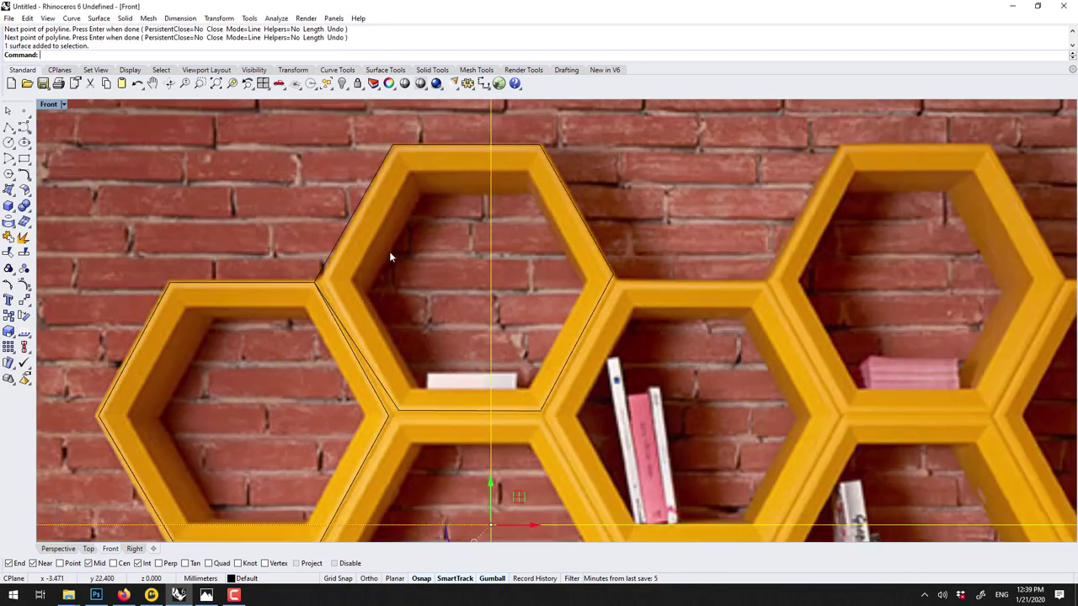
{"action": "left_click", "coordinate": [729, 218]}
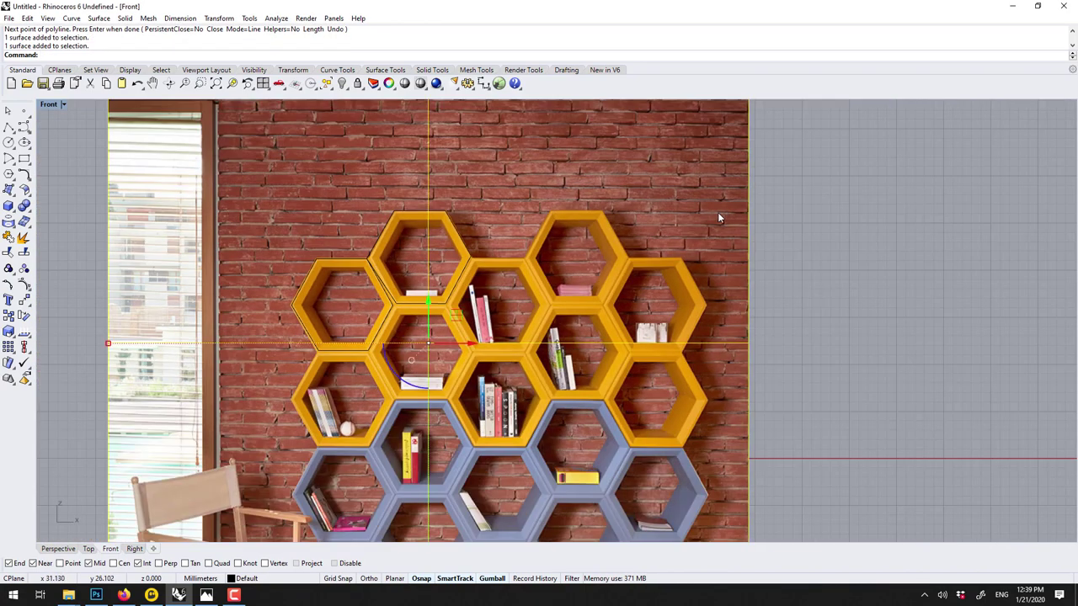
{"action": "scroll", "coordinate": [718, 217], "scroll_direction": "down", "scroll_amount": 1}
{"action": "key", "text": "Delete"}
{"action": "scroll", "coordinate": [379, 284], "scroll_direction": "up", "scroll_amount": 2}
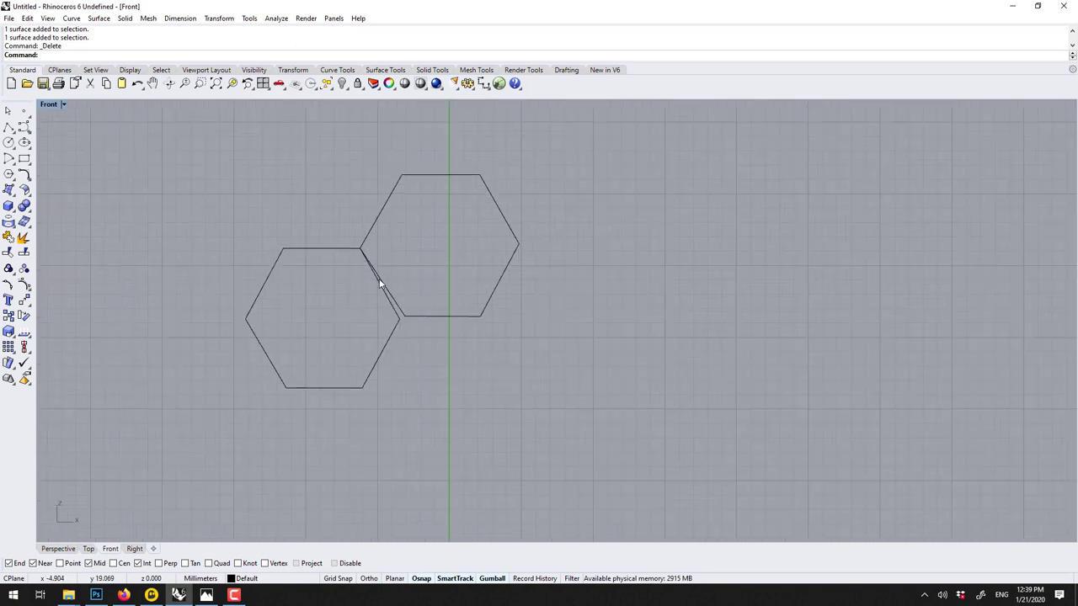
{"action": "left_click", "coordinate": [405, 321]}
{"action": "key", "text": "Delete"}
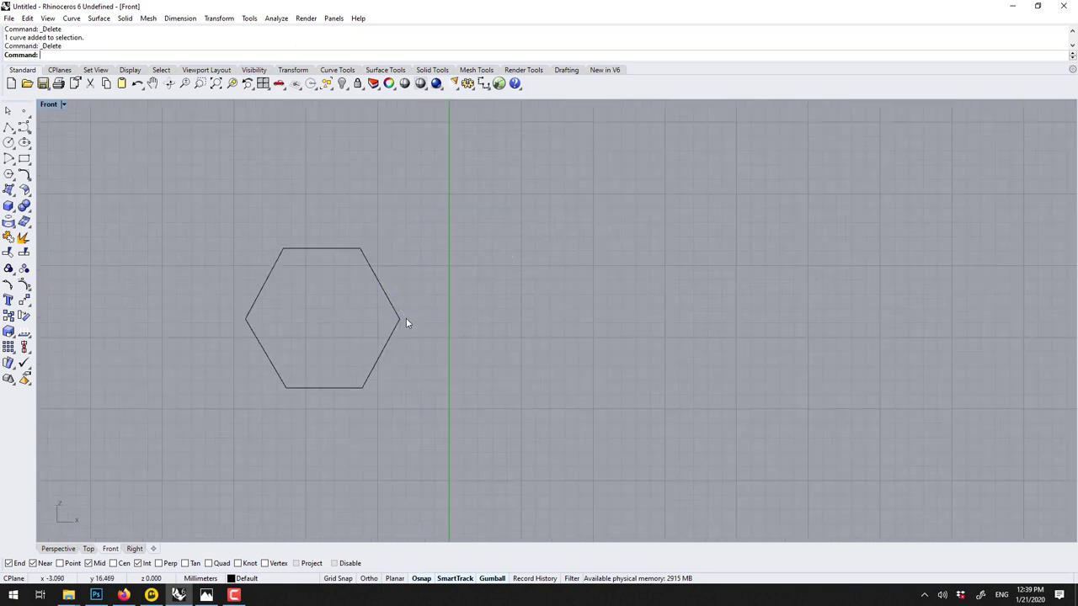
- Offset the remaining hexagon outline inward by a distance of 0.7 with sharp corners
{"action": "scroll", "coordinate": [407, 320], "scroll_direction": "up", "scroll_amount": 2}
{"action": "right_click_drag", "start_coordinate": [429, 317], "coordinate": [601, 313]}
{"action": "scroll", "coordinate": [491, 279], "scroll_direction": "up", "scroll_amount": 2}
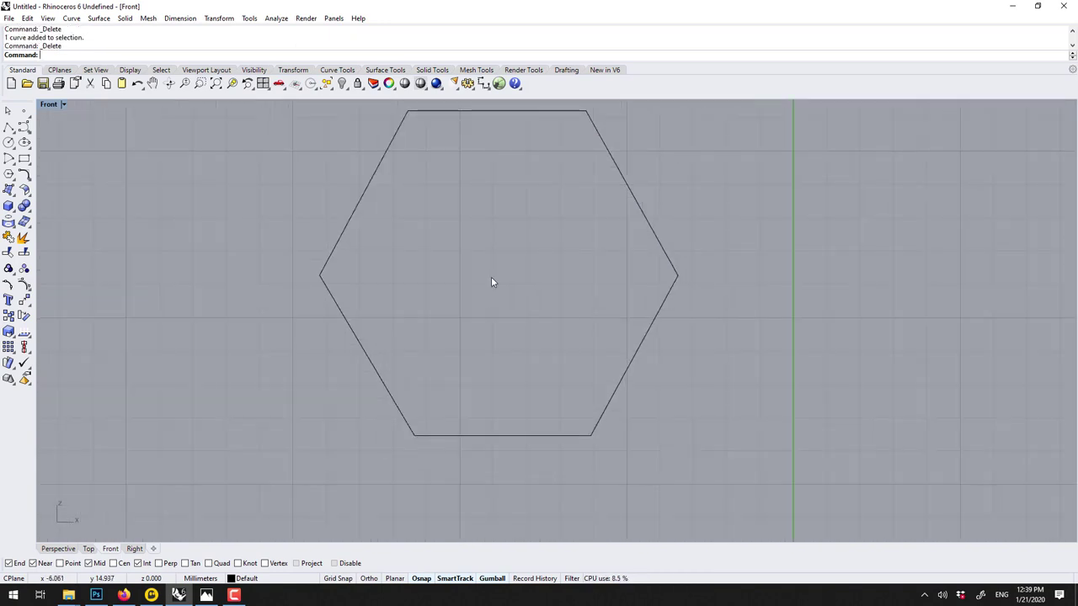
{"action": "left_click", "coordinate": [357, 209]}
{"action": "right_click_drag", "start_coordinate": [411, 246], "coordinate": [379, 265]}
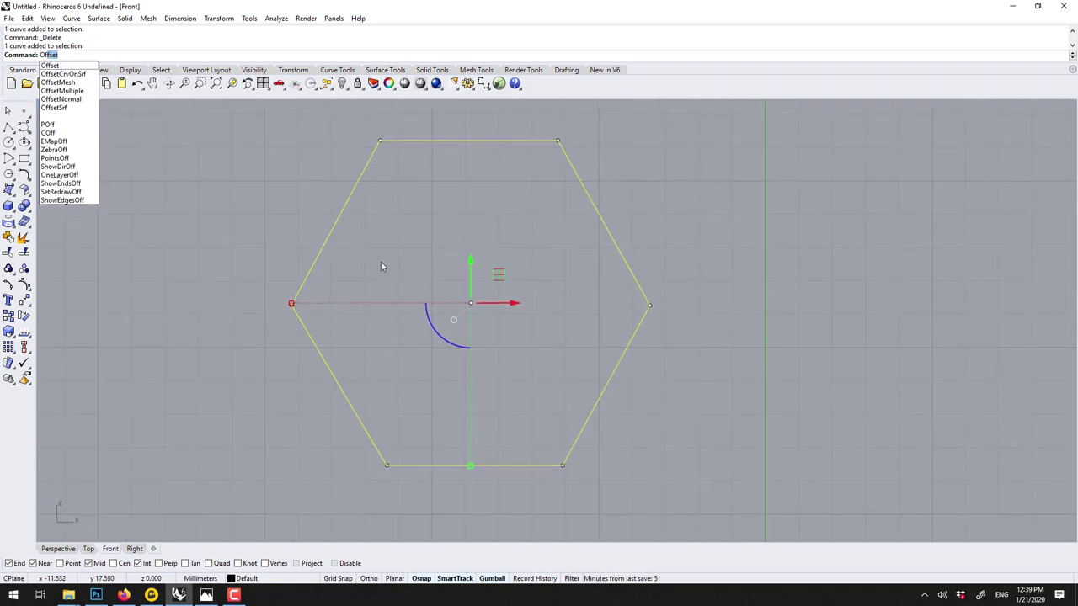
{"action": "key", "text": "Return"}
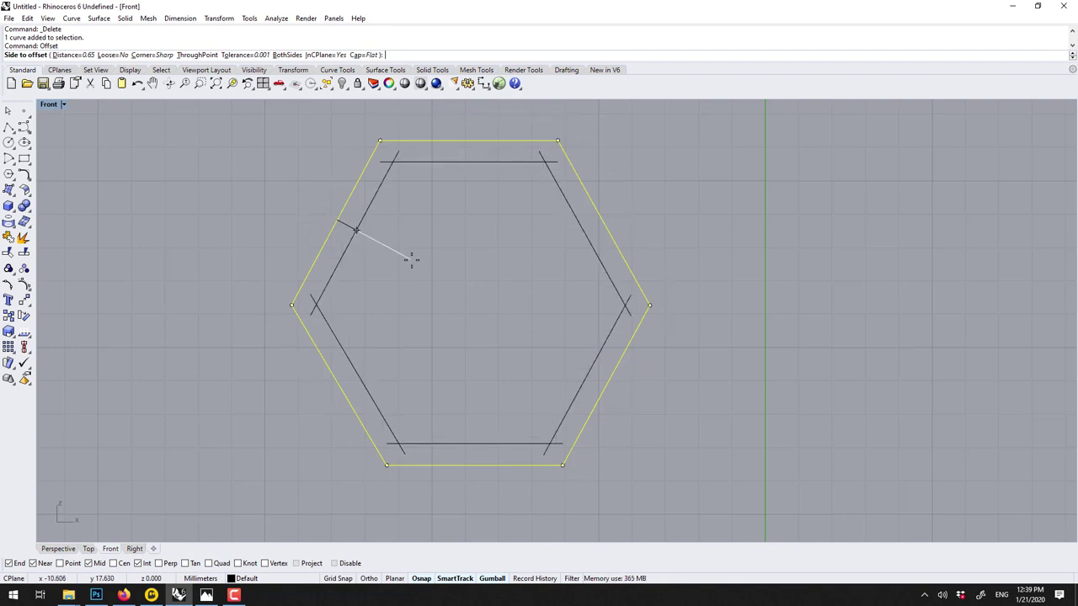
{"action": "left_click", "coordinate": [72, 56]}
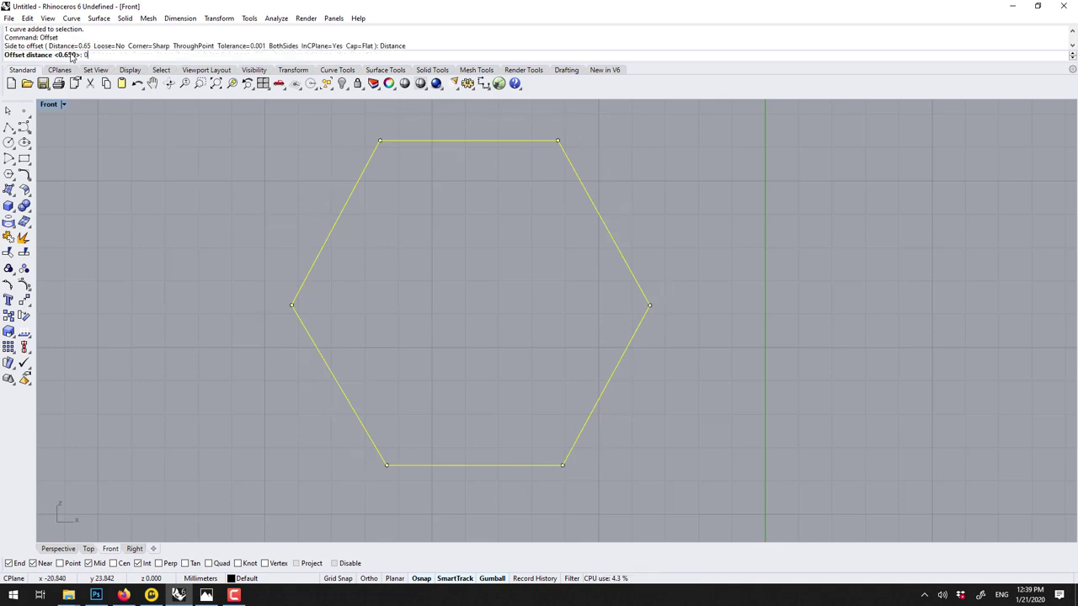
{"action": "type", "text": "0.7"}
{"action": "key", "text": "Return"}
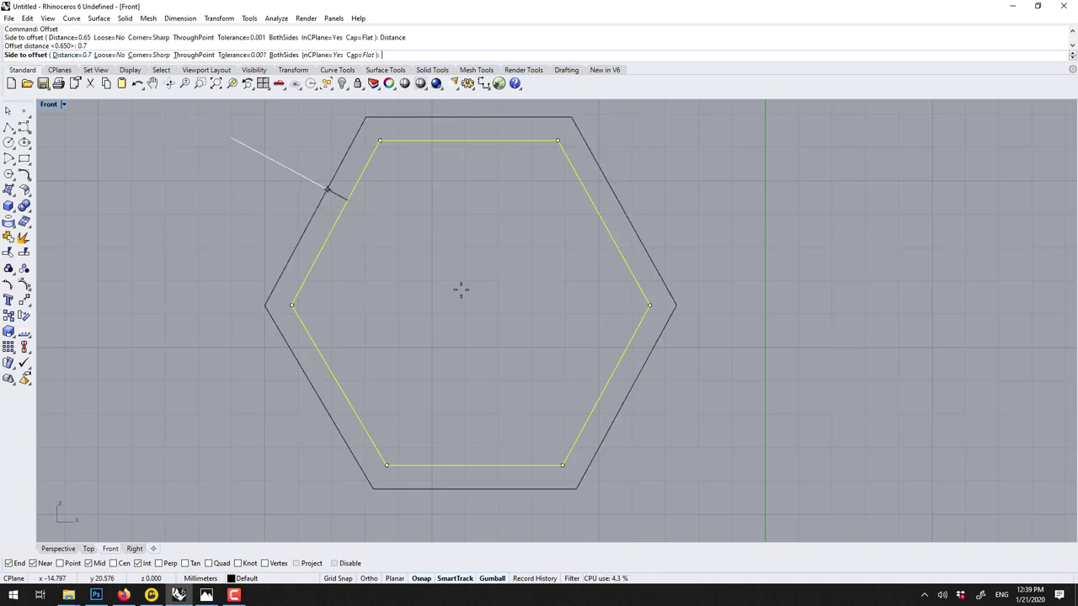
{"action": "left_click", "coordinate": [383, 243]}
{"action": "key", "text": "Escape"}
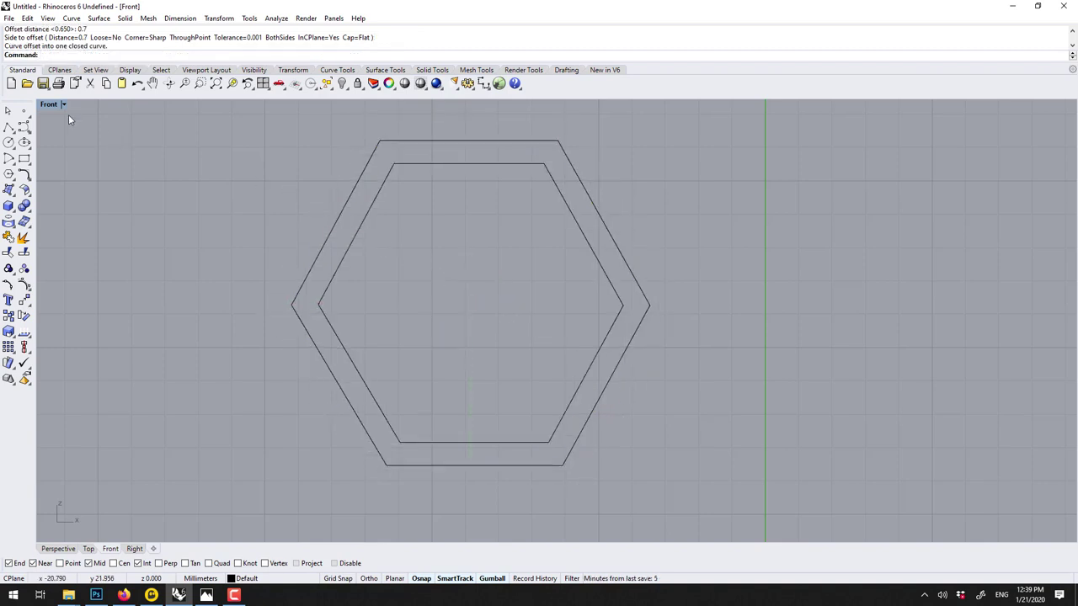
- Extrude both hexagon curves in the Perspective view as one solid hollow cell about 6.4 mm deep
{"action": "double_click", "coordinate": [50, 105]}
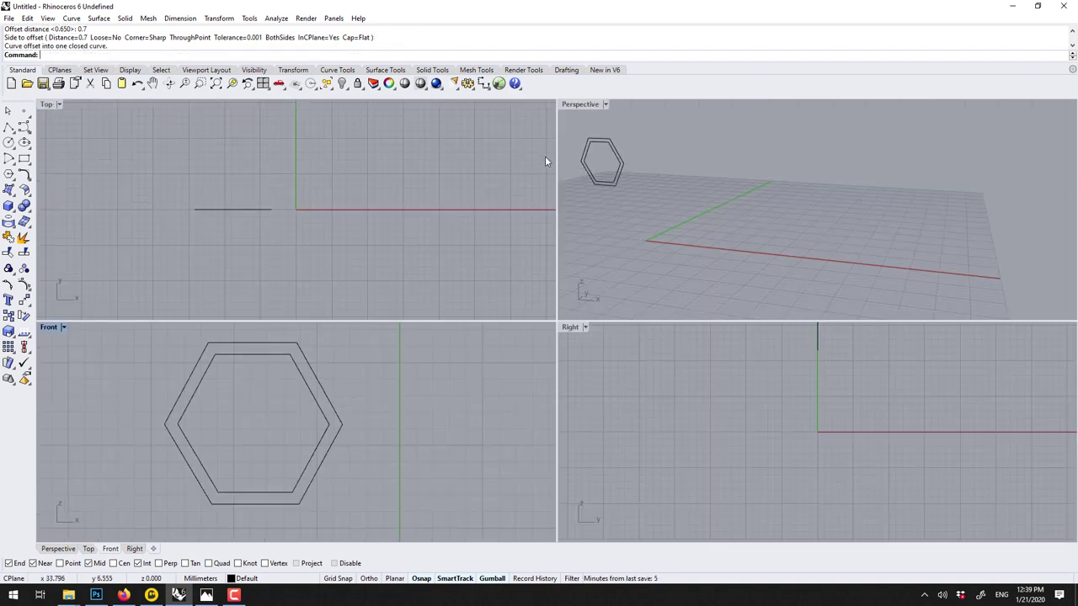
{"action": "double_click", "coordinate": [595, 102]}
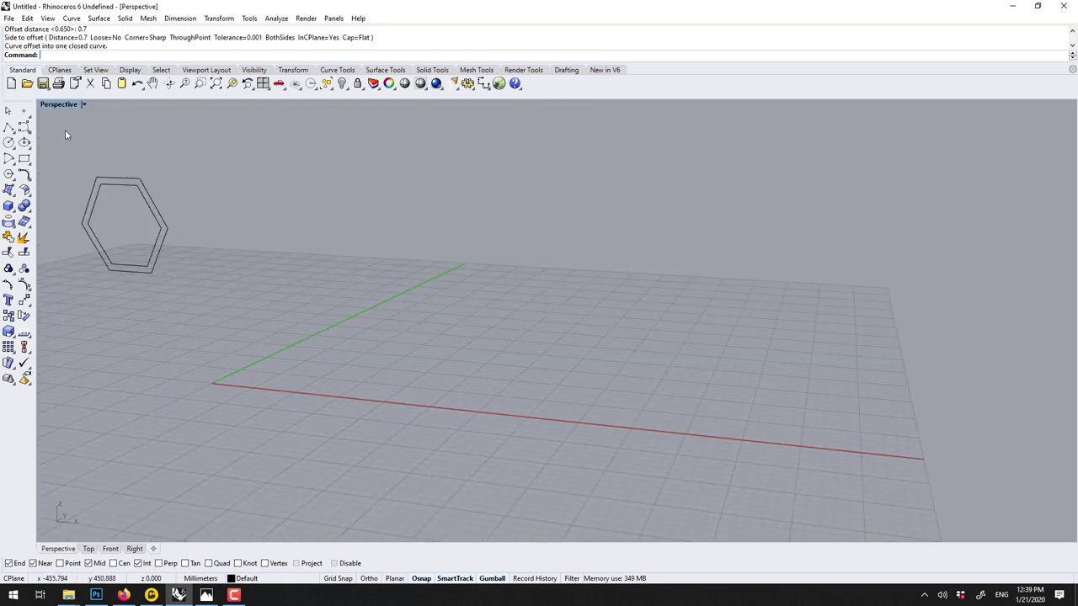
{"action": "left_click_drag", "start_coordinate": [65, 128], "coordinate": [234, 359]}
{"action": "type", "text": "ExtrudeCrv"}
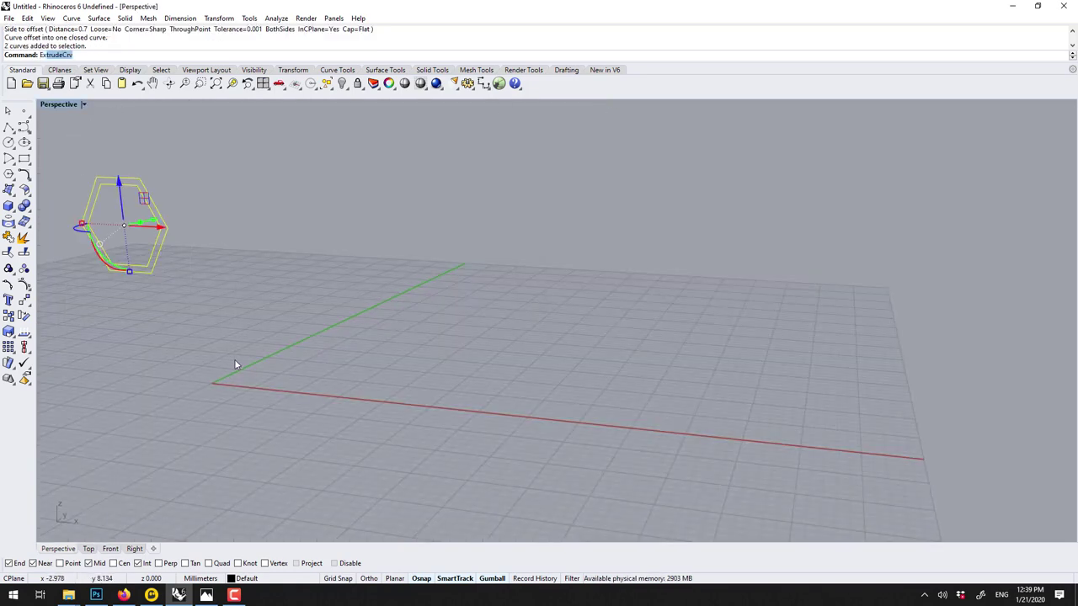
{"action": "key", "text": "Return"}
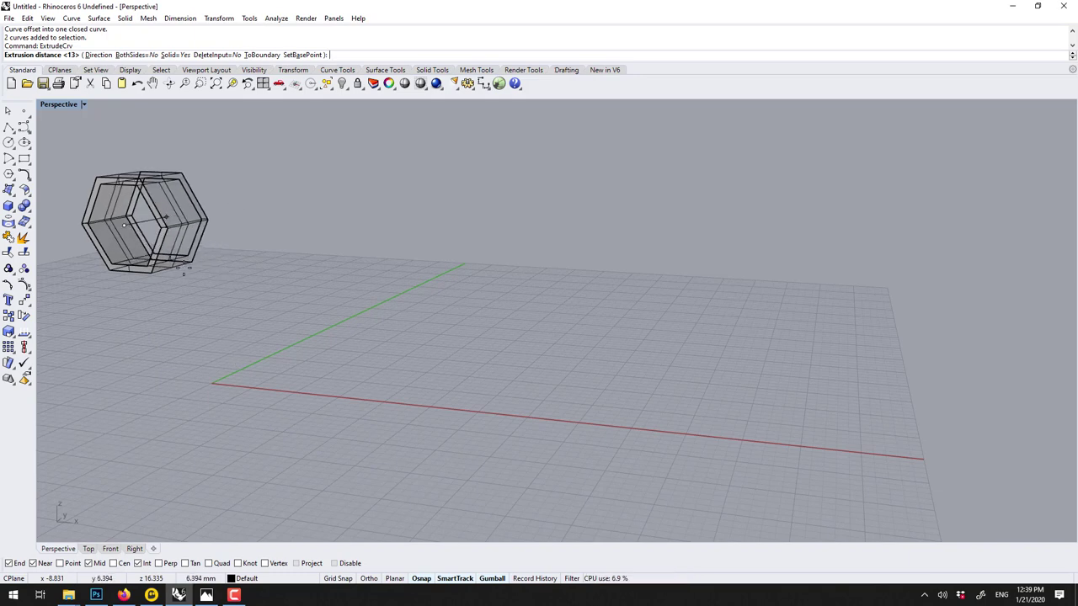
{"action": "left_click", "coordinate": [183, 268]}
{"action": "left_click", "coordinate": [180, 146]}
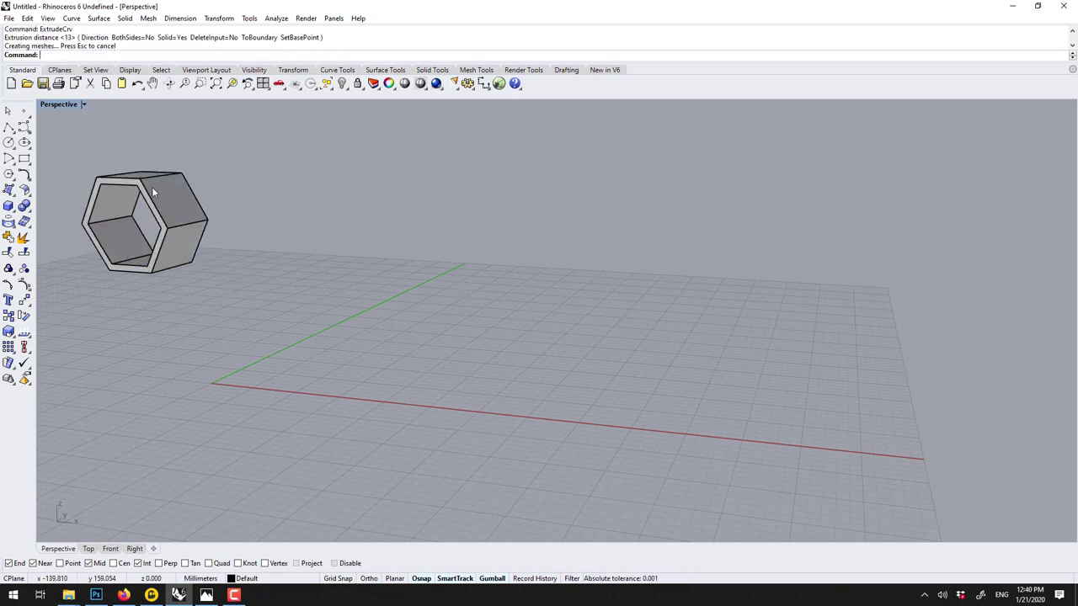
- Create a linear array of 6 hexagon cells along the X direction, spaced about 10.9 mm apart so their corners meet
{"action": "right_click_drag", "start_coordinate": [158, 194], "coordinate": [387, 264], "text": "shift"}
{"action": "scroll", "coordinate": [372, 261], "scroll_direction": "up", "scroll_amount": 4}
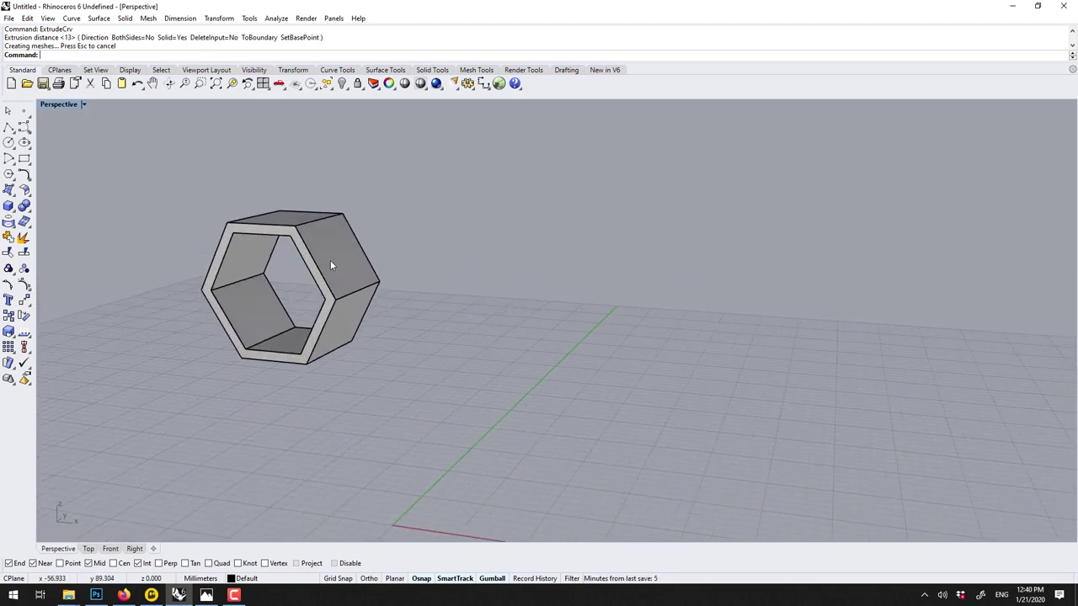
{"action": "left_click", "coordinate": [330, 262]}
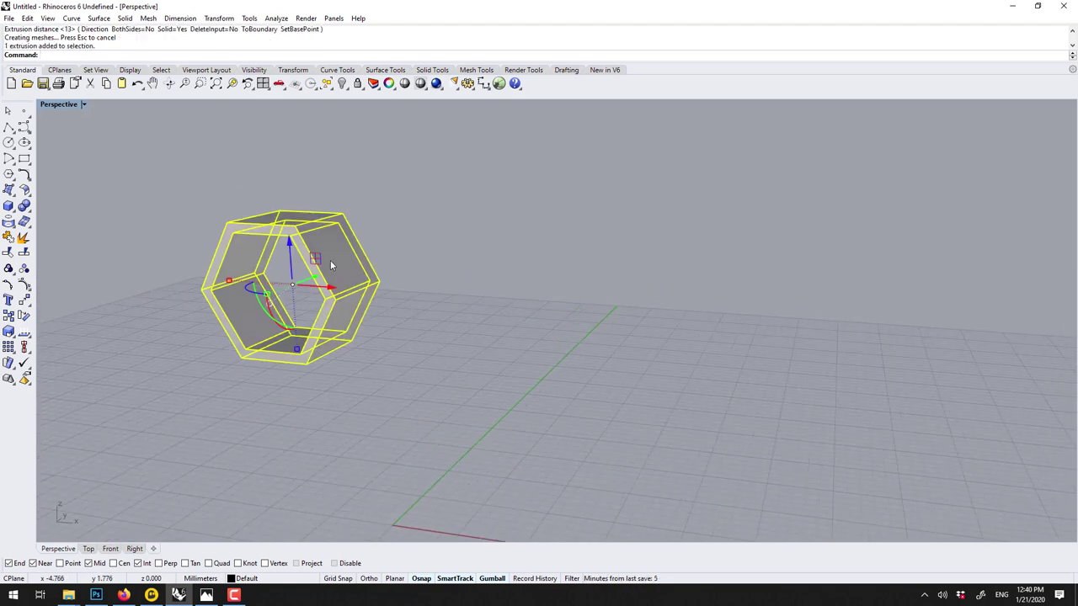
{"action": "type", "text": "Ar"}
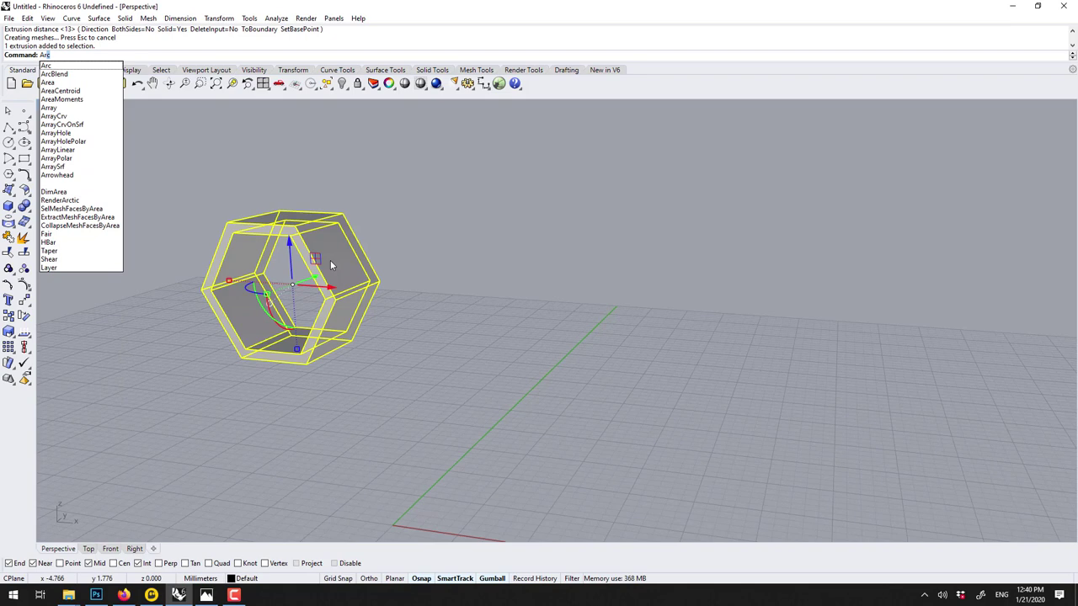
{"action": "type", "text": "ray"}
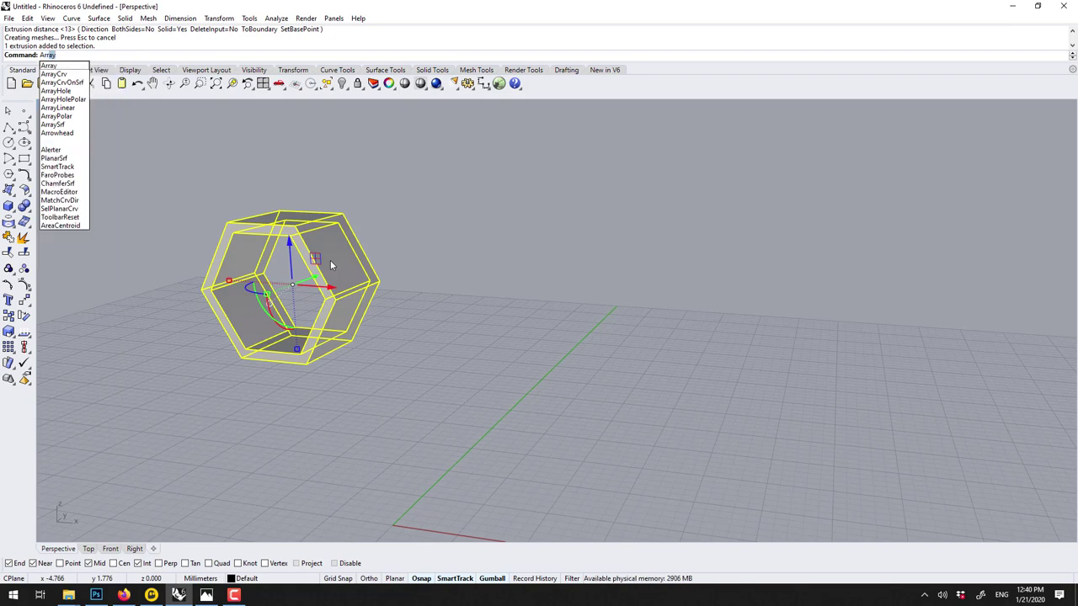
{"action": "left_click", "coordinate": [63, 108]}
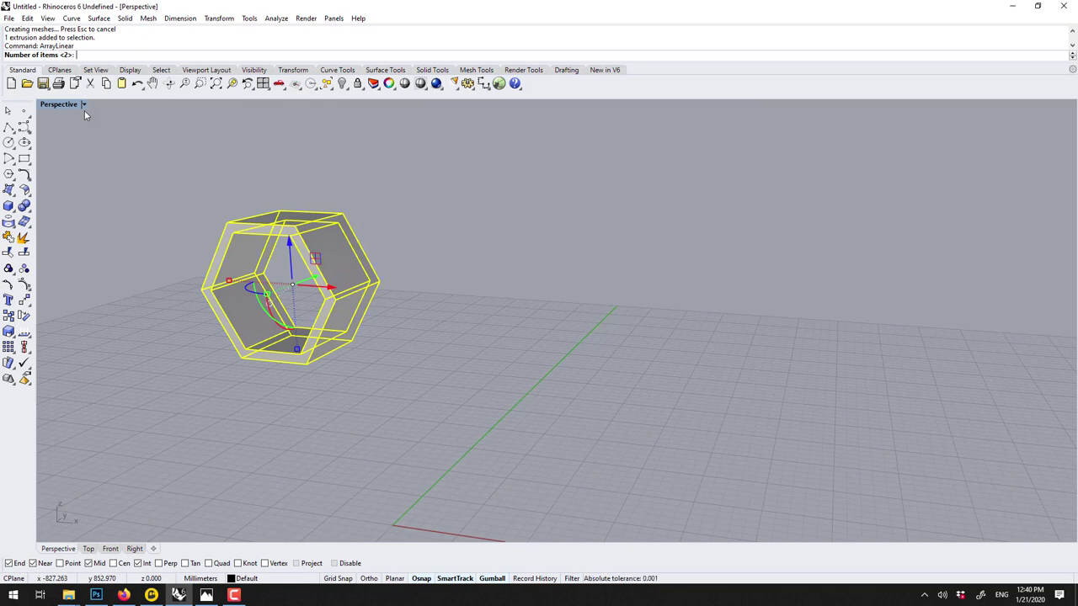
{"action": "type", "text": "6"}
{"action": "key", "text": "Return"}
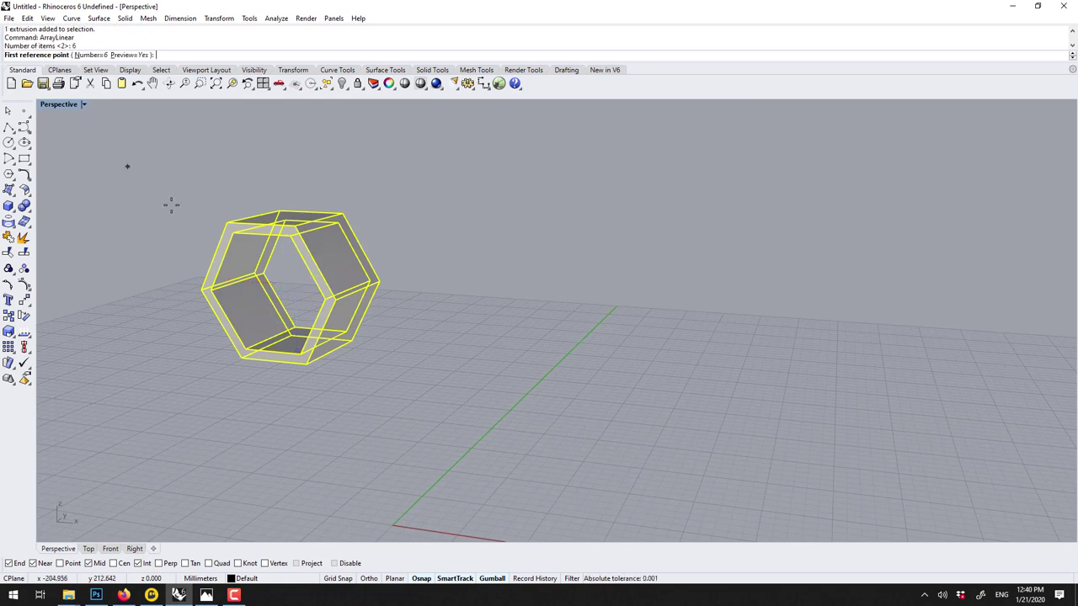
{"action": "left_click", "coordinate": [326, 364]}
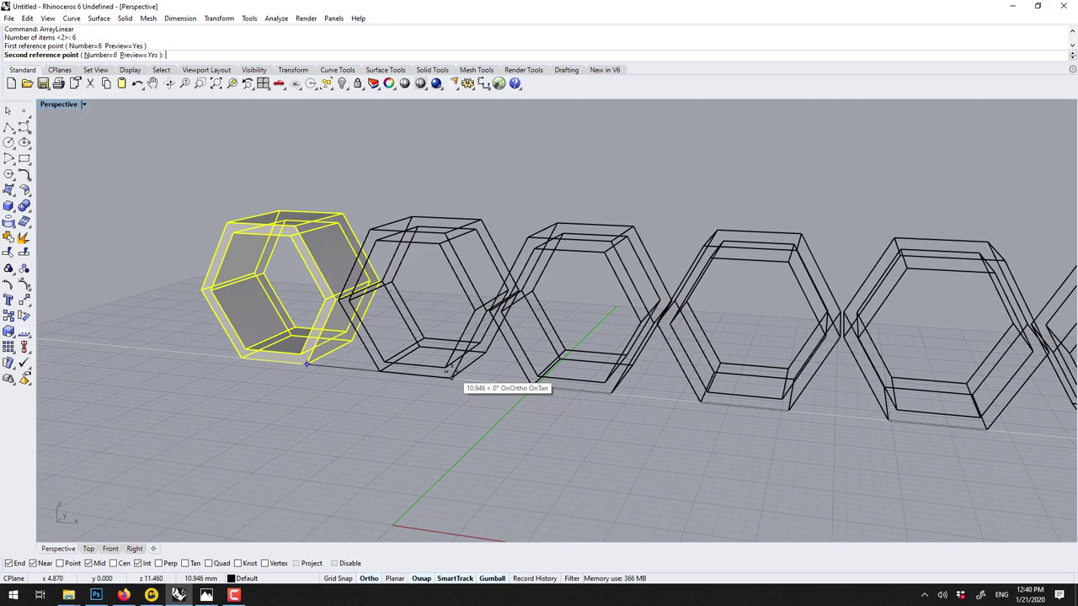
{"action": "left_click", "coordinate": [445, 371]}
{"action": "key", "text": "Escape"}
- Duplicate the whole row of cells directly above the original and shift the copy about half a cell along X
{"action": "scroll", "coordinate": [501, 180], "scroll_direction": "down", "scroll_amount": 4}
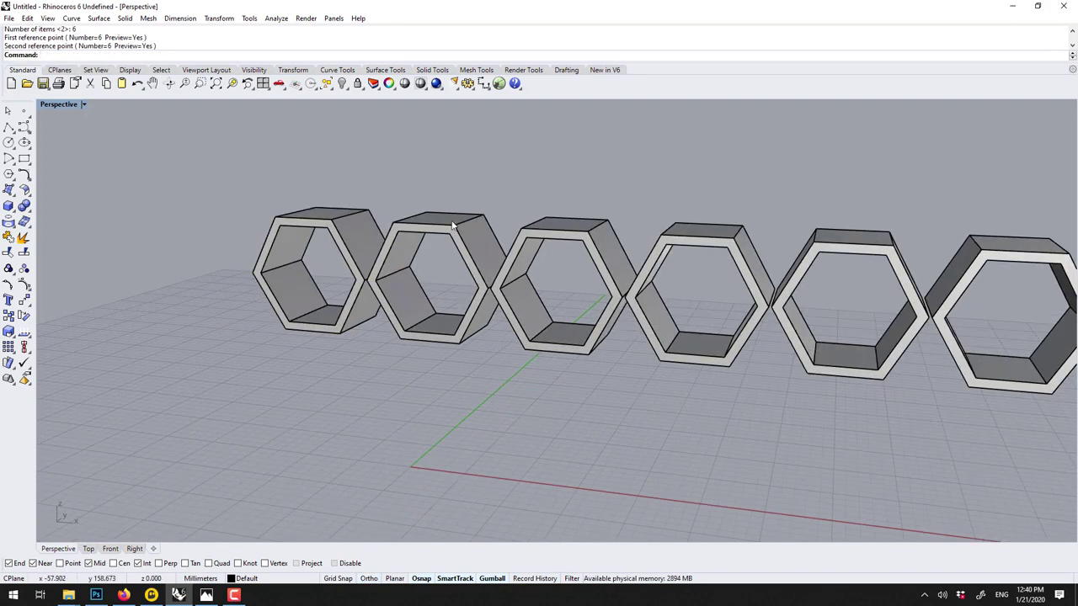
{"action": "right_click_drag", "start_coordinate": [620, 275], "coordinate": [558, 298], "text": "shift"}
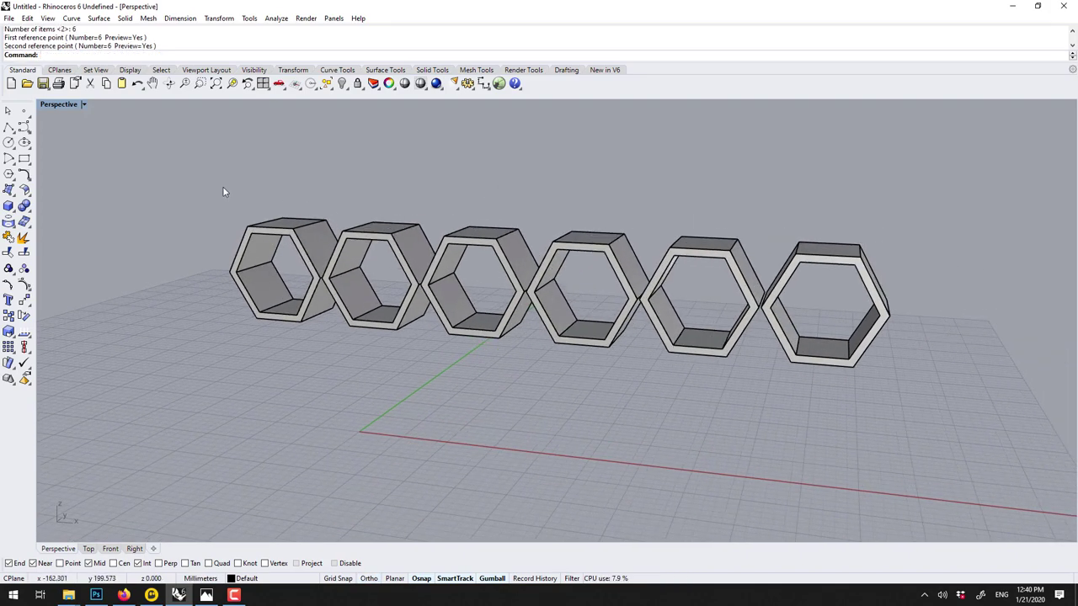
{"action": "left_click_drag", "start_coordinate": [204, 182], "coordinate": [982, 419]}
{"action": "right_click_drag", "start_coordinate": [811, 369], "coordinate": [732, 411], "text": "shift"}
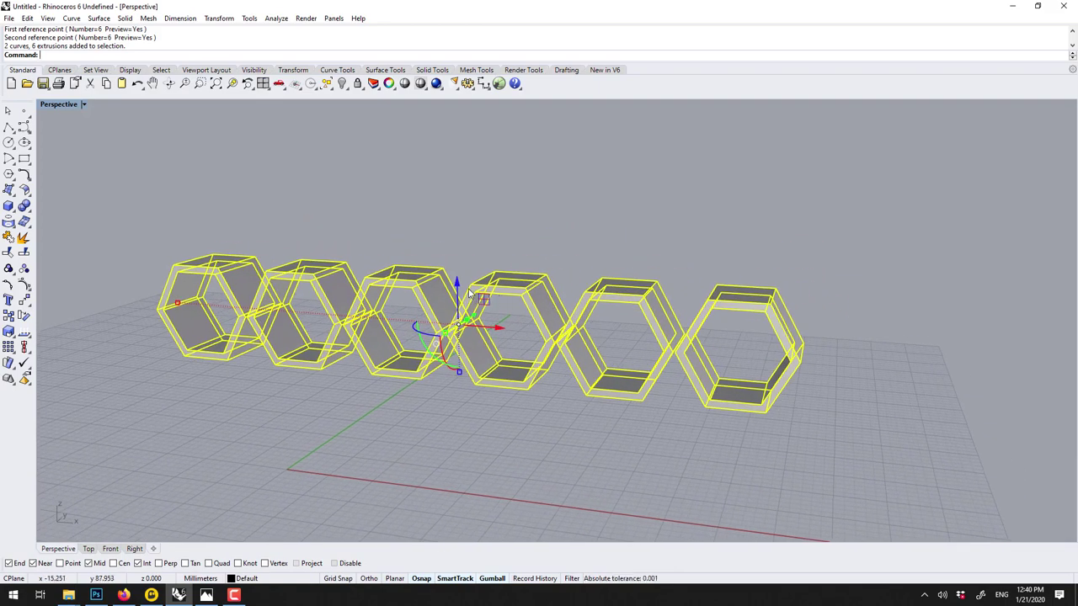
{"action": "left_click_drag", "start_coordinate": [456, 286], "coordinate": [488, 185]}
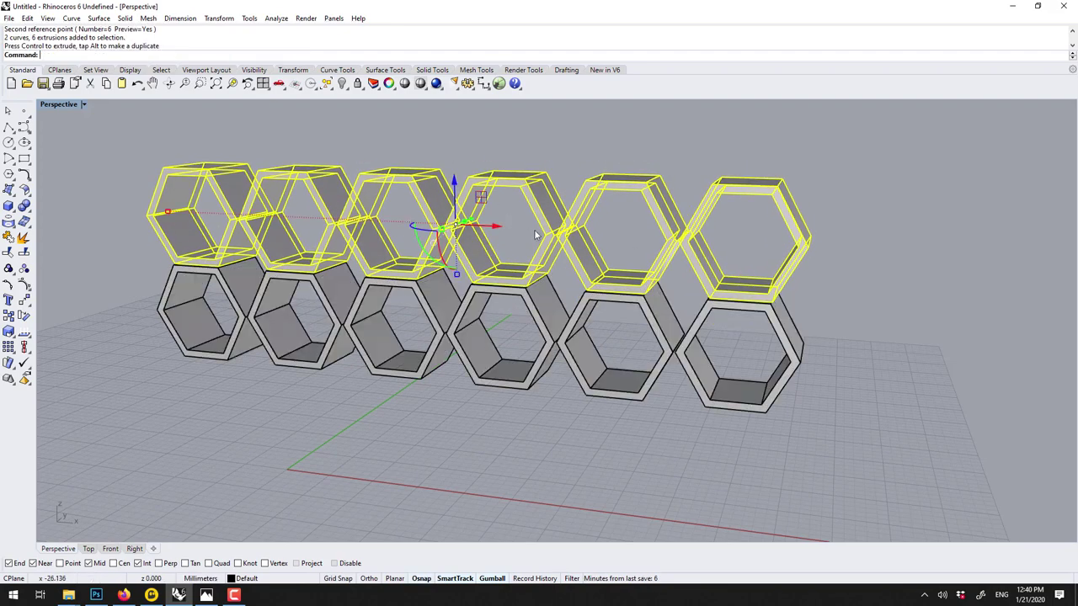
{"action": "left_click_drag", "start_coordinate": [505, 224], "coordinate": [564, 235]}
{"action": "left_click", "coordinate": [586, 140]}
- Group all cells and curves of both rows together
{"action": "right_click_drag", "start_coordinate": [474, 263], "coordinate": [418, 284]}
{"action": "scroll", "coordinate": [412, 258], "scroll_direction": "down", "scroll_amount": 2}
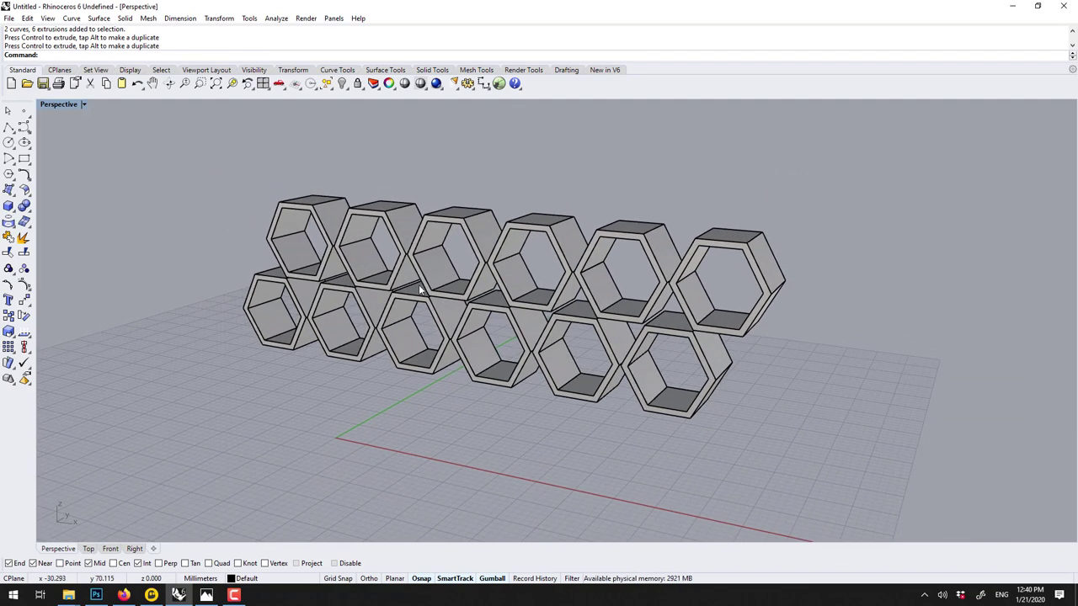
{"action": "left_click_drag", "start_coordinate": [191, 166], "coordinate": [830, 508]}
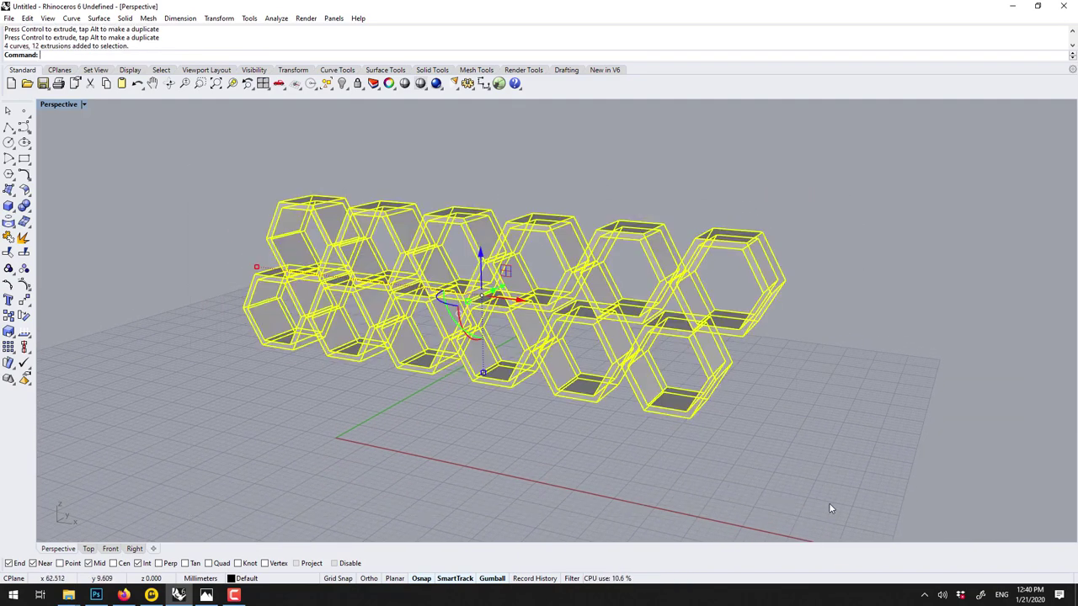
{"action": "type", "text": "pu"}
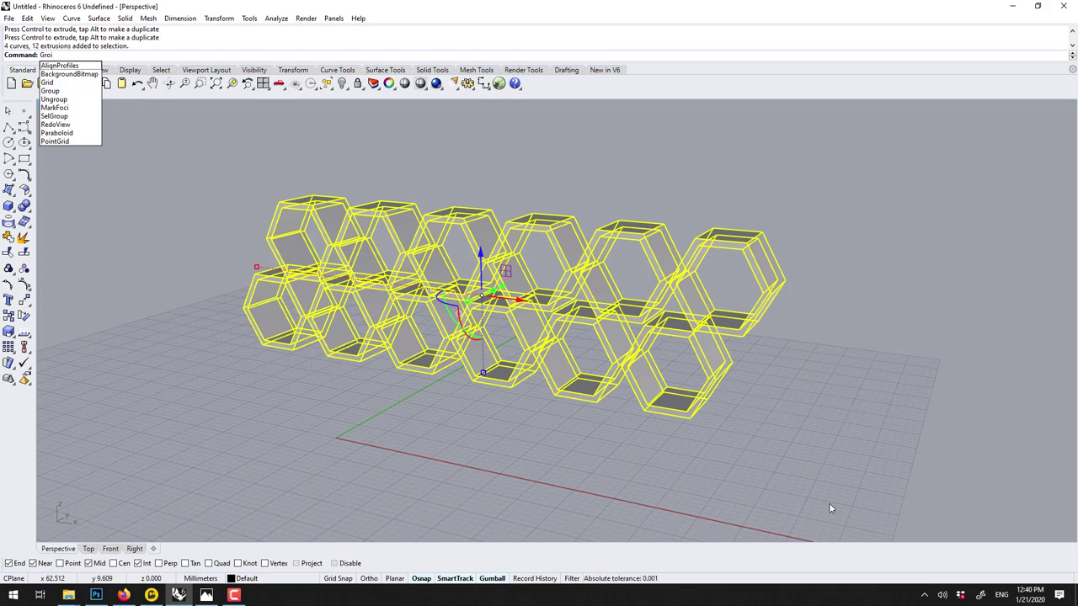
{"action": "key", "text": "BackSpace"}
{"action": "key", "text": "BackSpace"}
{"action": "type", "text": "up"}
{"action": "key", "text": "Return"}
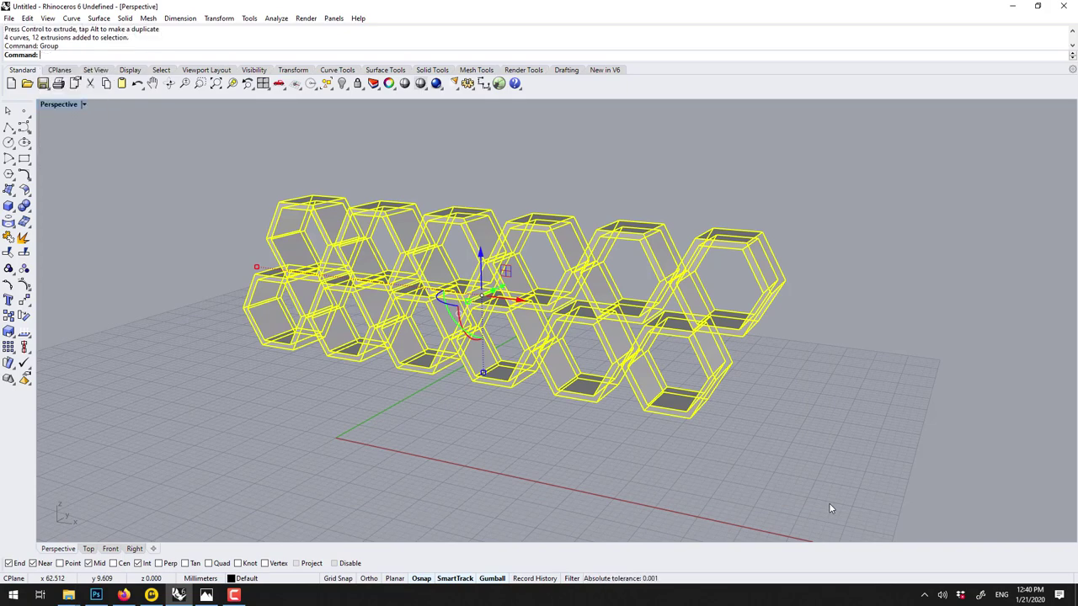
- Move the grouped rows slightly upward along Z, and ungroup them
{"action": "left_click", "coordinate": [872, 375]}
{"action": "left_click", "coordinate": [524, 312]}
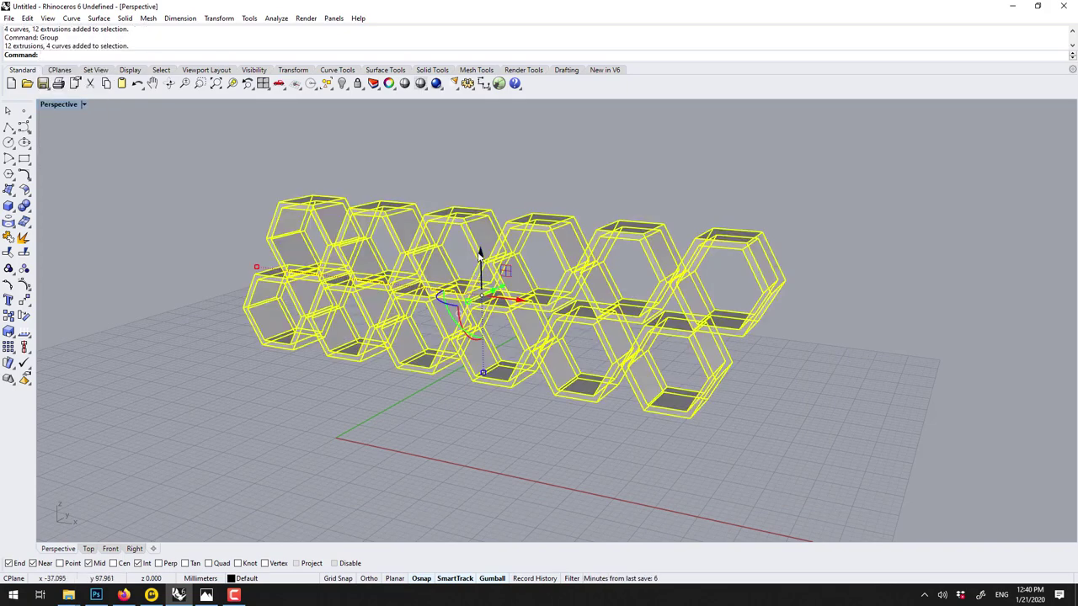
{"action": "left_click_drag", "start_coordinate": [481, 252], "coordinate": [517, 233]}
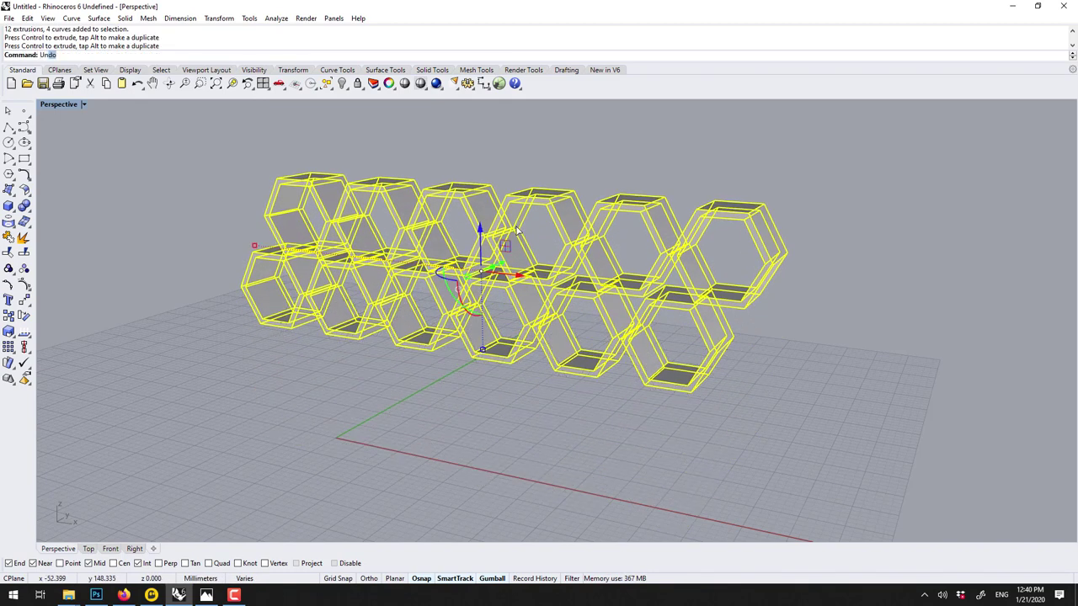
{"action": "type", "text": "Ungroup"}
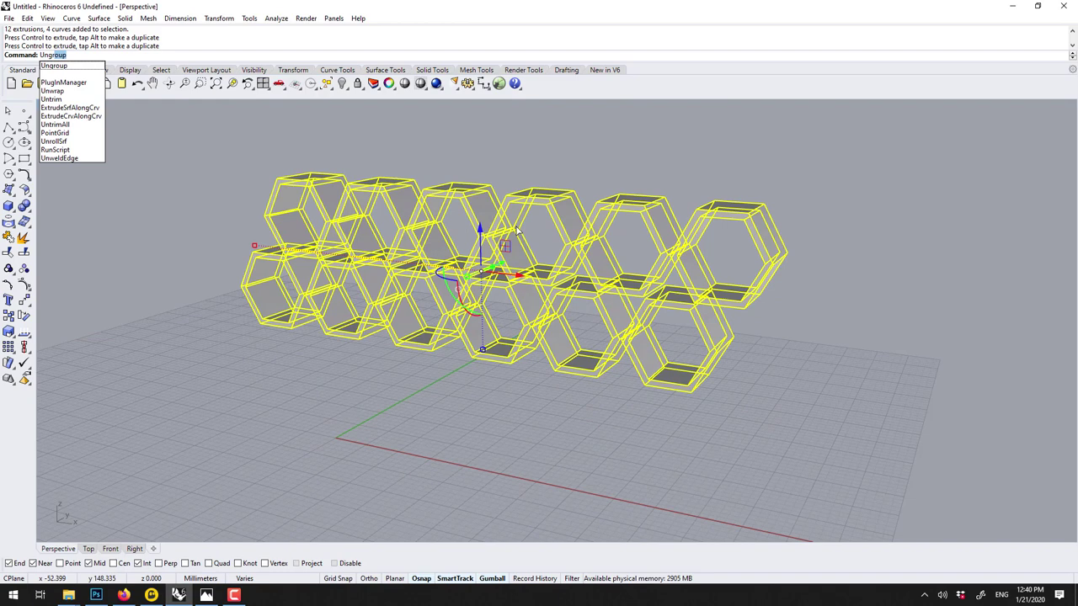
{"action": "key", "text": "Return"}
{"action": "left_click", "coordinate": [619, 159]}
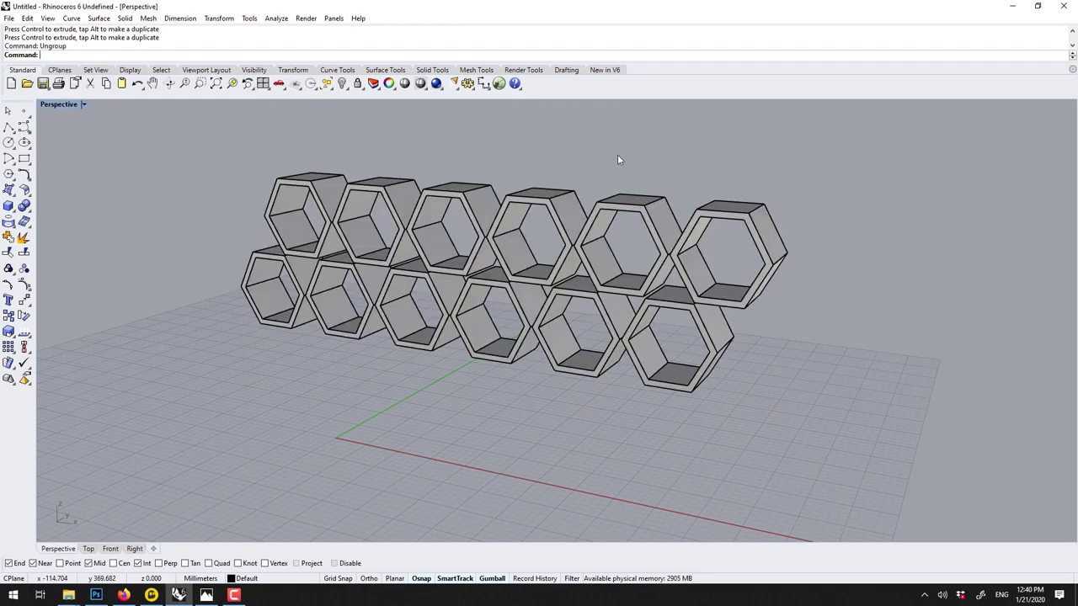
- Hide the last two cells at the +X end of the upper row, and show the hidden objects again
{"action": "left_click", "coordinate": [691, 221]}
{"action": "left_click", "coordinate": [641, 219], "text": "shift"}
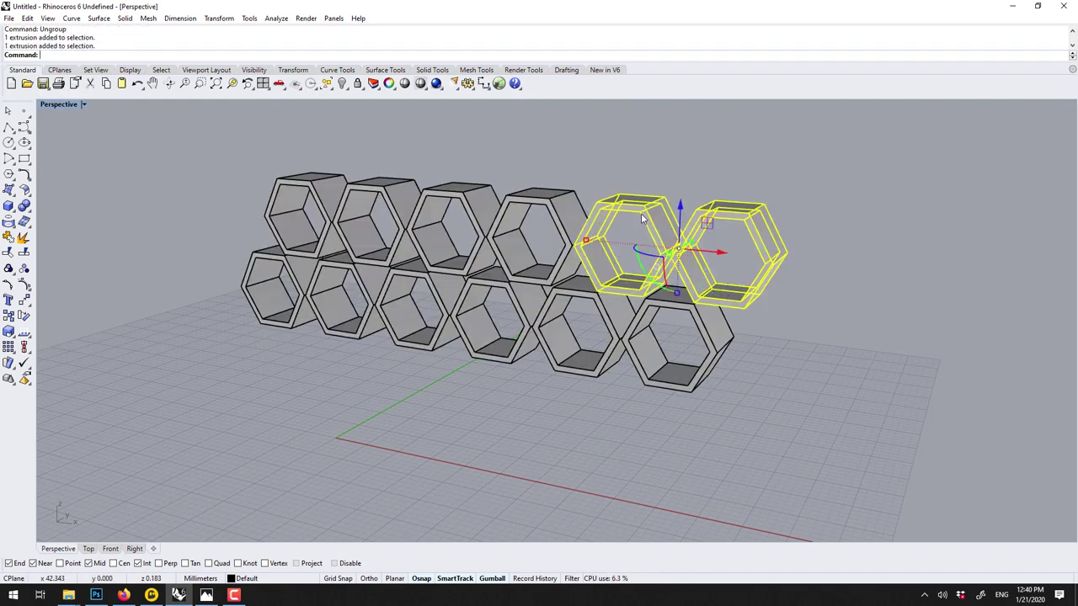
{"action": "type", "text": "Hide"}
{"action": "key", "text": "Return"}
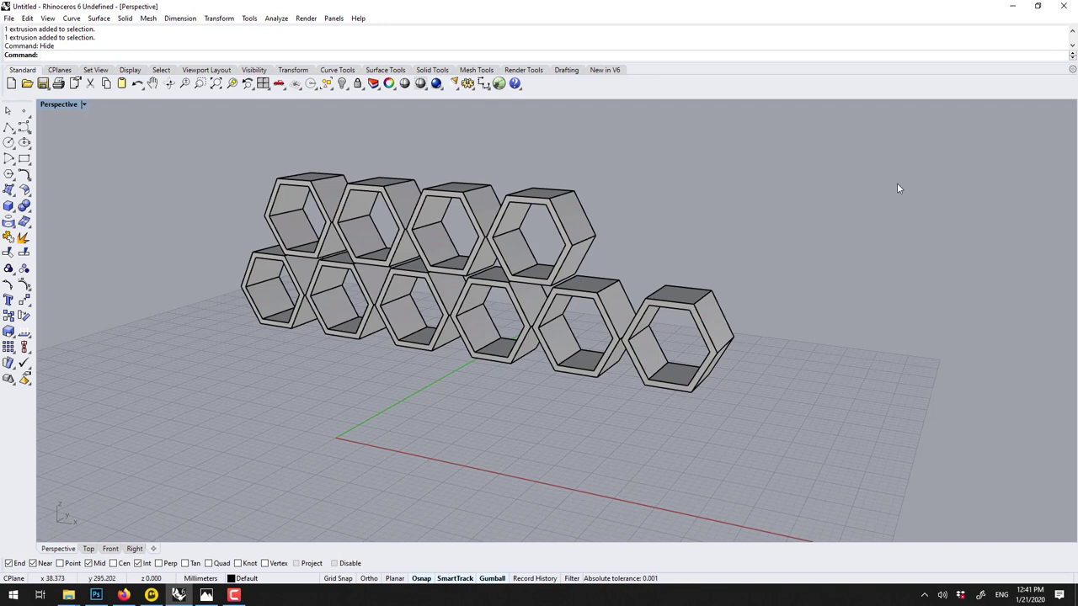
{"action": "type", "text": "Show"}
{"action": "key", "text": "Return"}
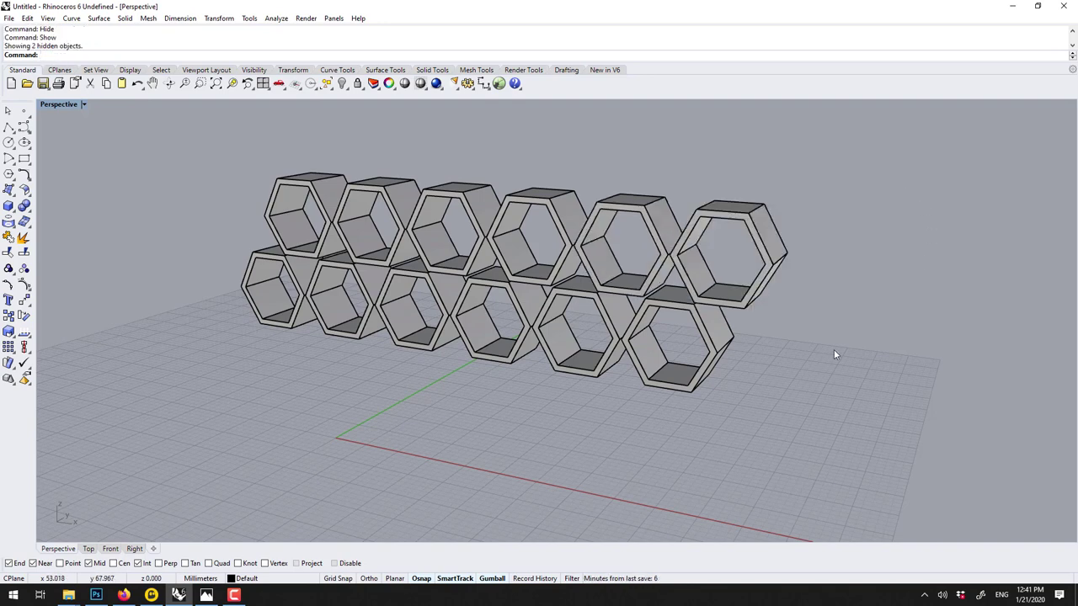
- Delete all hexagon cells and curves from the scene and maximize the Front view
{"action": "left_click_drag", "start_coordinate": [191, 154], "coordinate": [817, 442]}
{"action": "key", "text": "Delete"}
{"action": "double_click", "coordinate": [51, 104]}
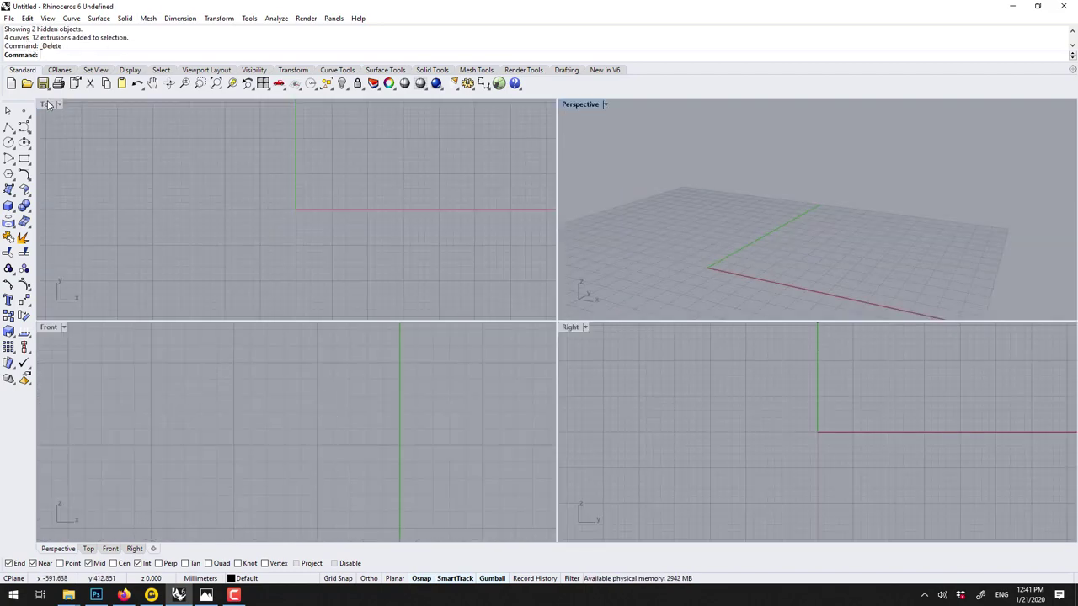
{"action": "double_click", "coordinate": [49, 327]}
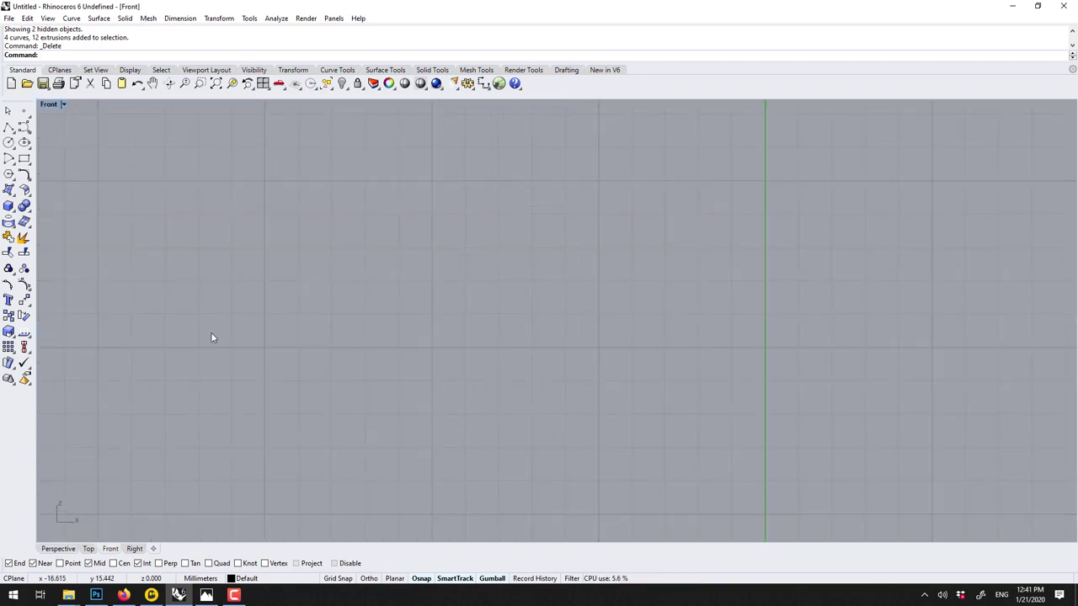
{"action": "right_click_drag", "start_coordinate": [211, 337], "coordinate": [204, 350]}
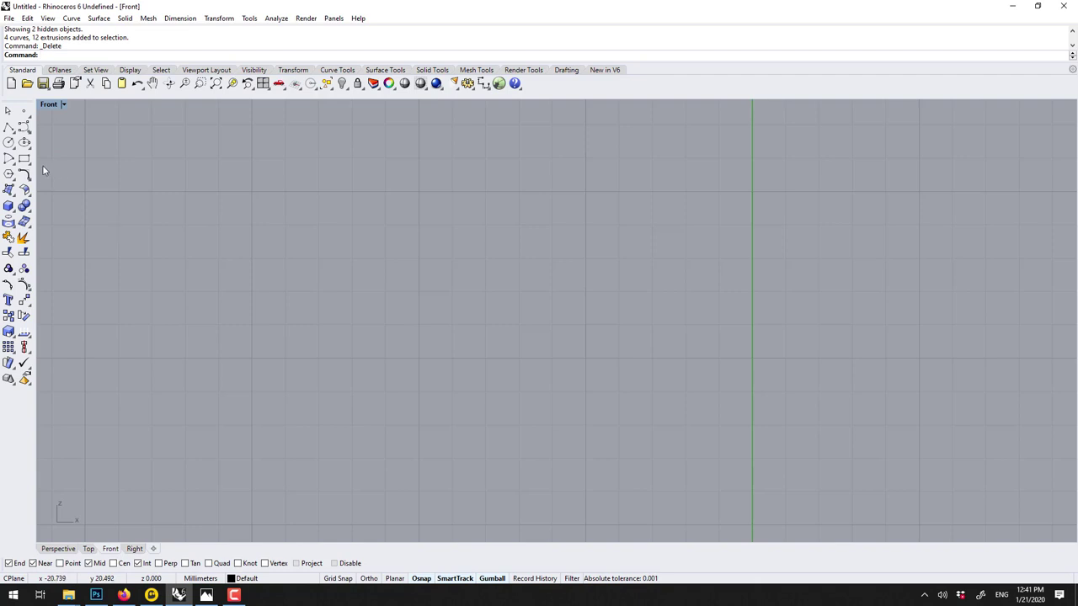
- Draw the upper edge and right side of a room outline as a straight-segment polyline, with a rectangular inward notch midway down the side
{"action": "left_click", "coordinate": [8, 127]}
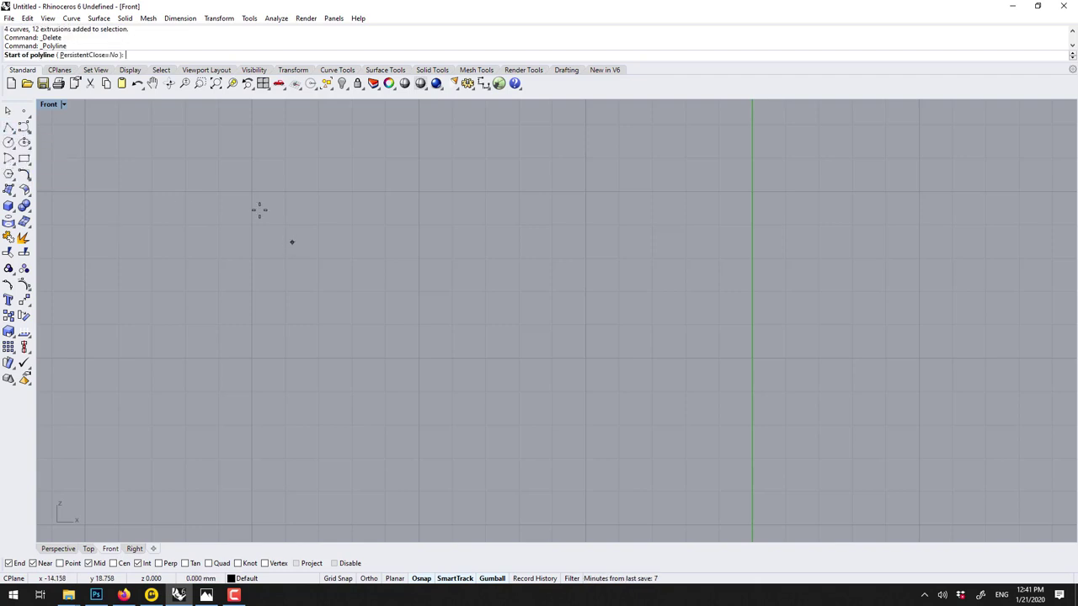
{"action": "left_click", "coordinate": [253, 205]}
{"action": "left_click", "coordinate": [806, 205]}
{"action": "left_click", "coordinate": [912, 196]}
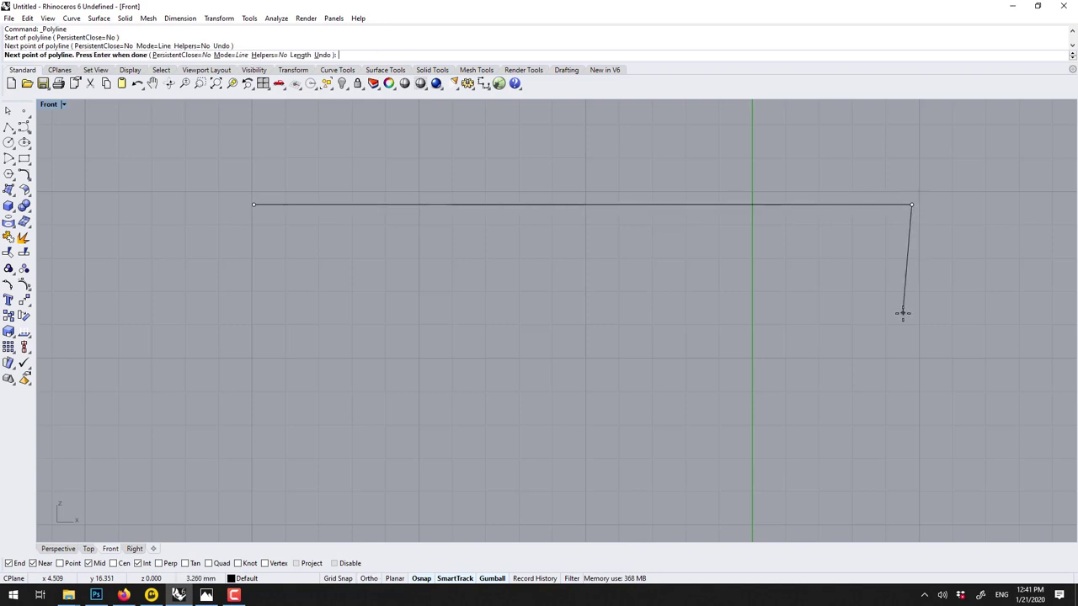
{"action": "scroll", "coordinate": [902, 312], "scroll_direction": "down", "scroll_amount": 4}
{"action": "left_click", "coordinate": [908, 383]}
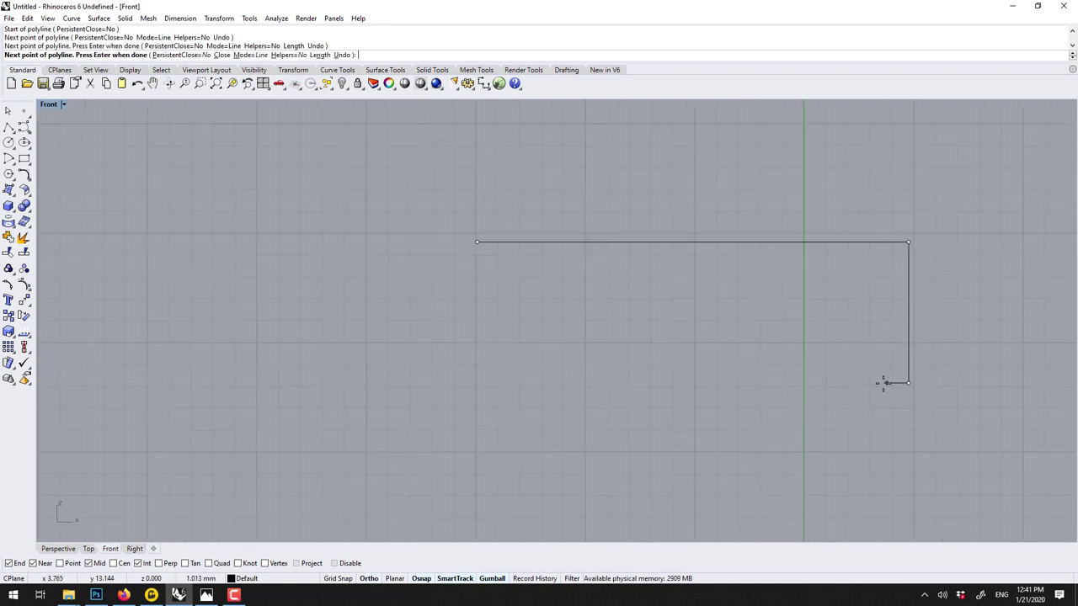
{"action": "left_click", "coordinate": [882, 384]}
{"action": "left_click", "coordinate": [883, 481]}
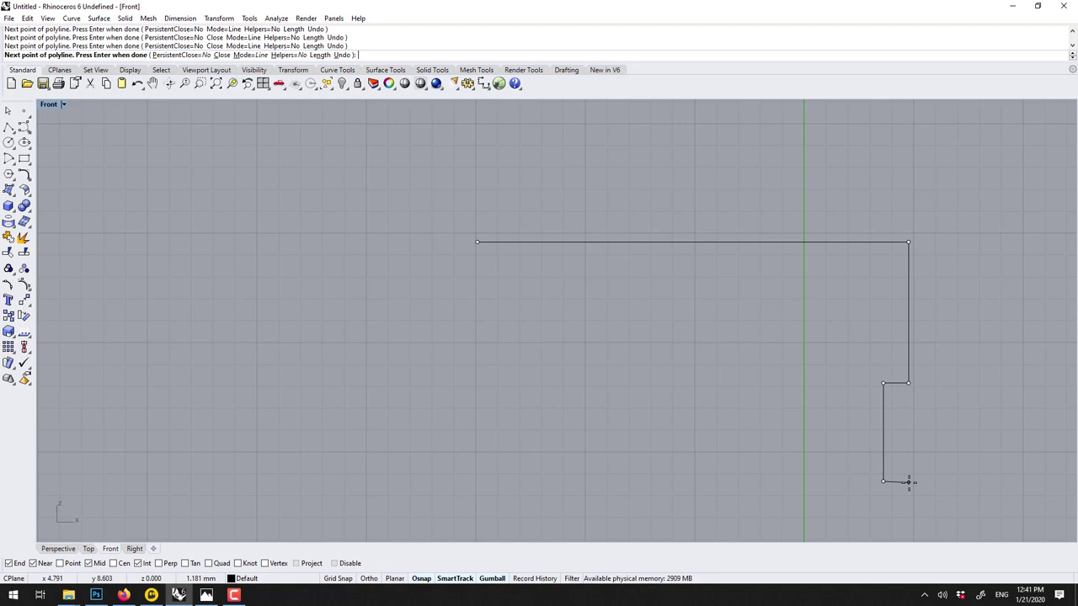
{"action": "left_click", "coordinate": [908, 384]}
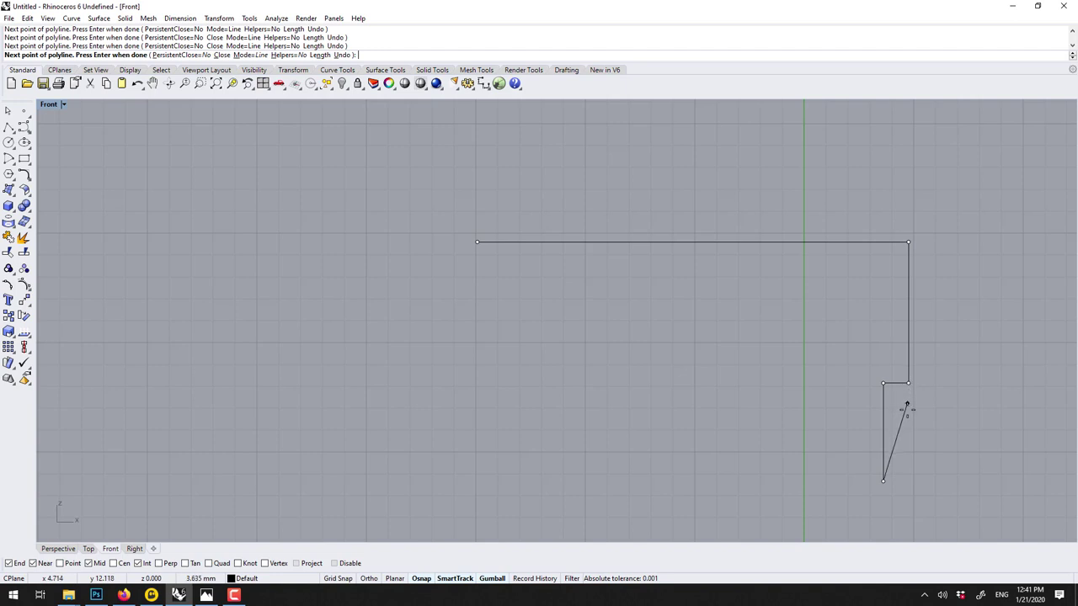
{"action": "key", "text": "shift"}
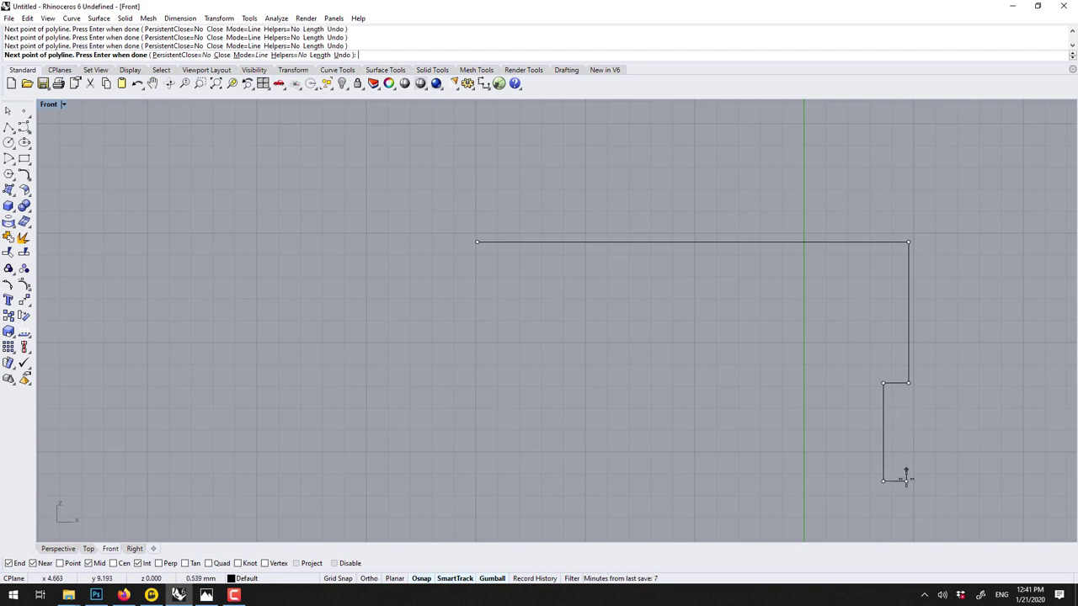
{"action": "left_click", "coordinate": [905, 482]}
{"action": "right_click_drag", "start_coordinate": [871, 482], "coordinate": [787, 344]}
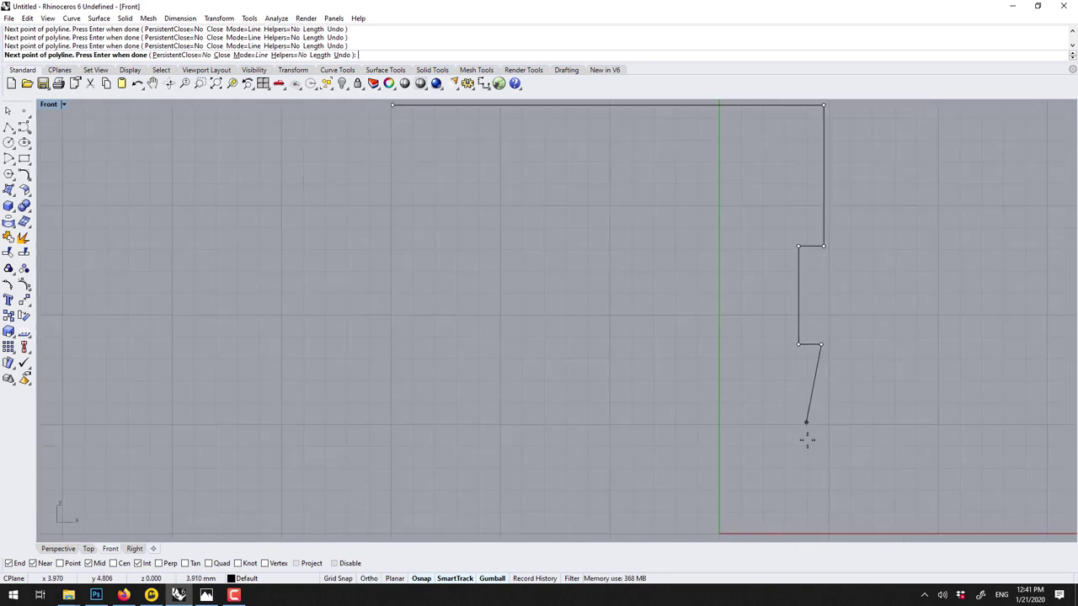
{"action": "left_click", "coordinate": [820, 472]}
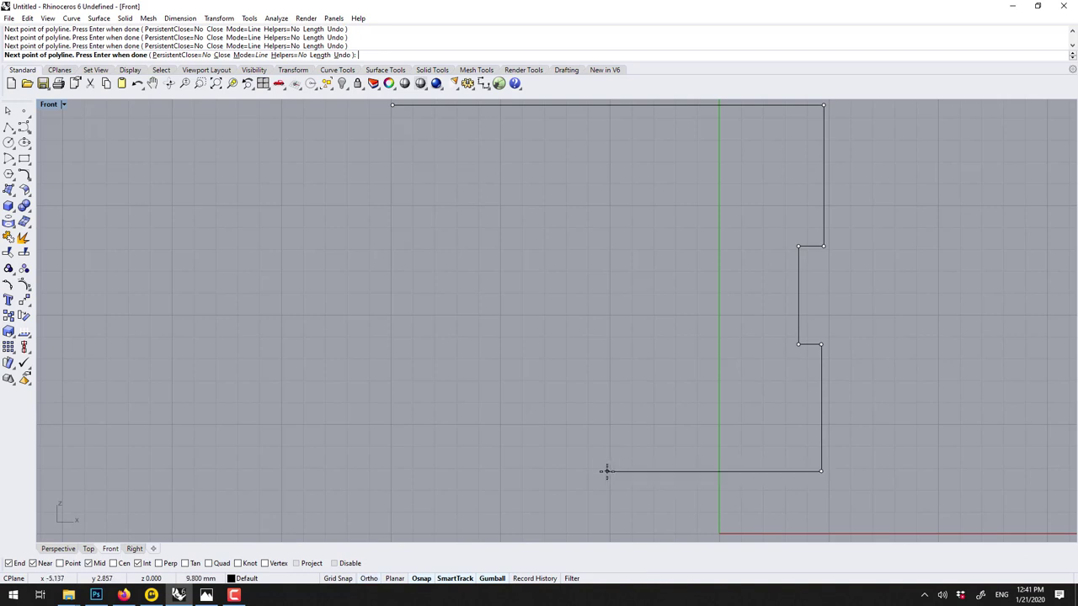
- Continue the polyline along the lower edge with a shallow notch and up the stepped left side, closing it at the start point
{"action": "left_click", "coordinate": [607, 456]}
{"action": "left_click", "coordinate": [486, 466]}
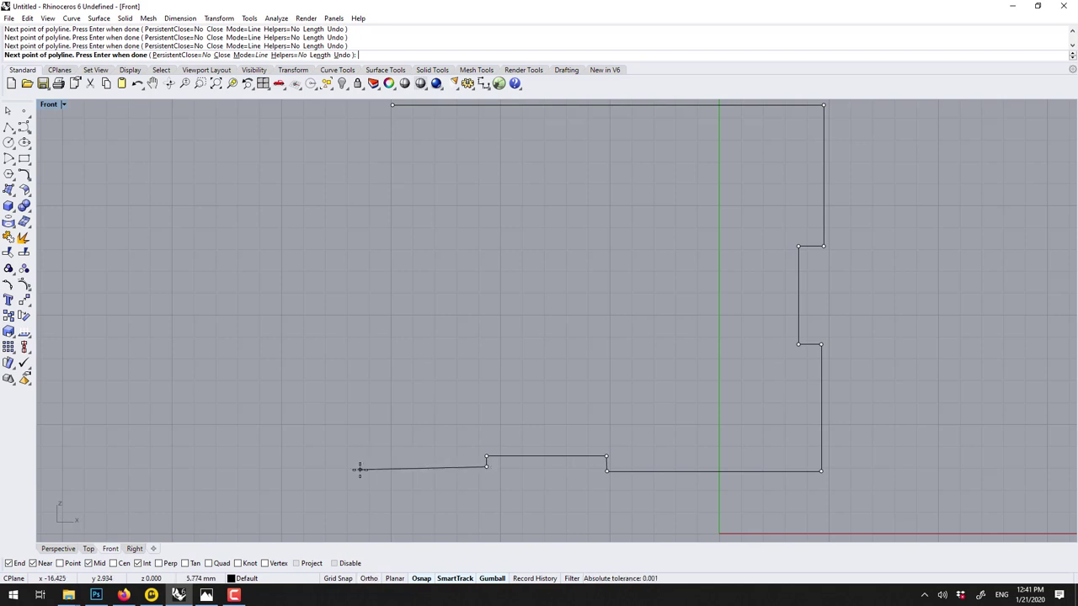
{"action": "left_click", "coordinate": [350, 425]}
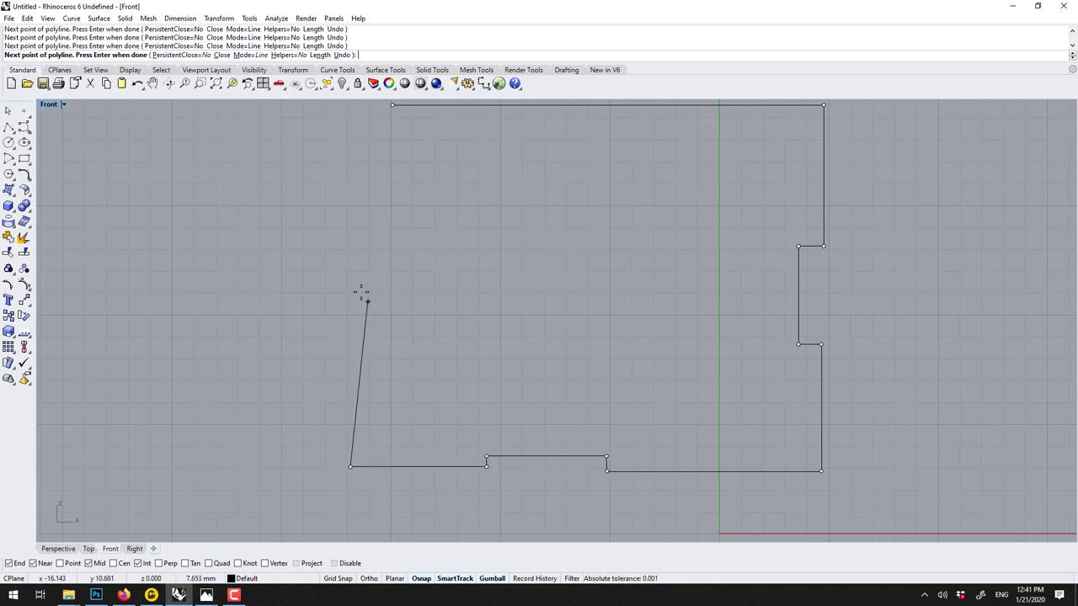
{"action": "left_click", "coordinate": [351, 287]}
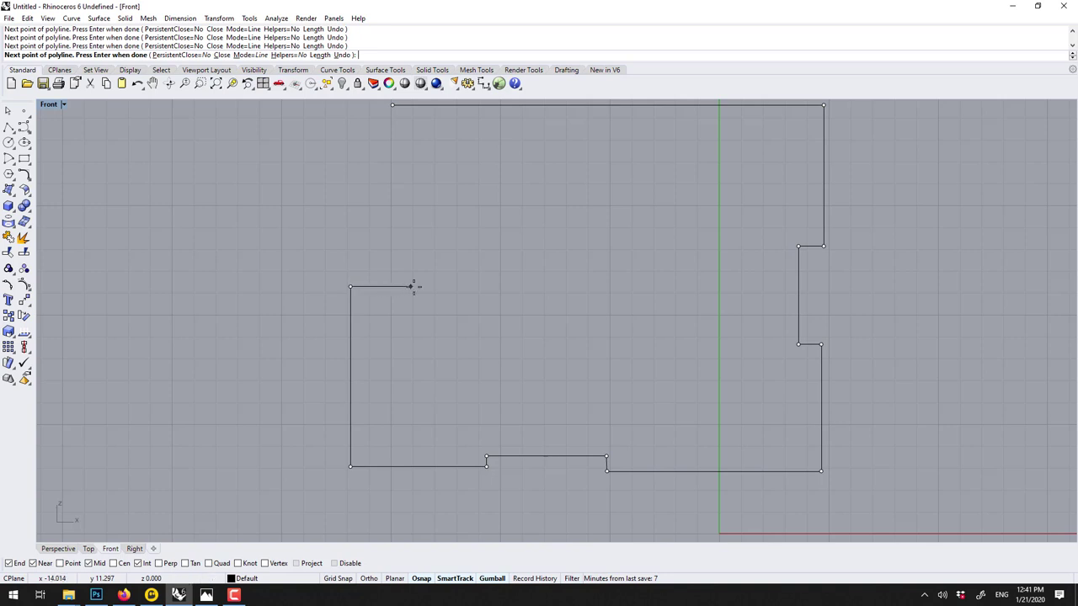
{"action": "left_click", "coordinate": [391, 288]}
{"action": "left_click", "coordinate": [392, 106]}
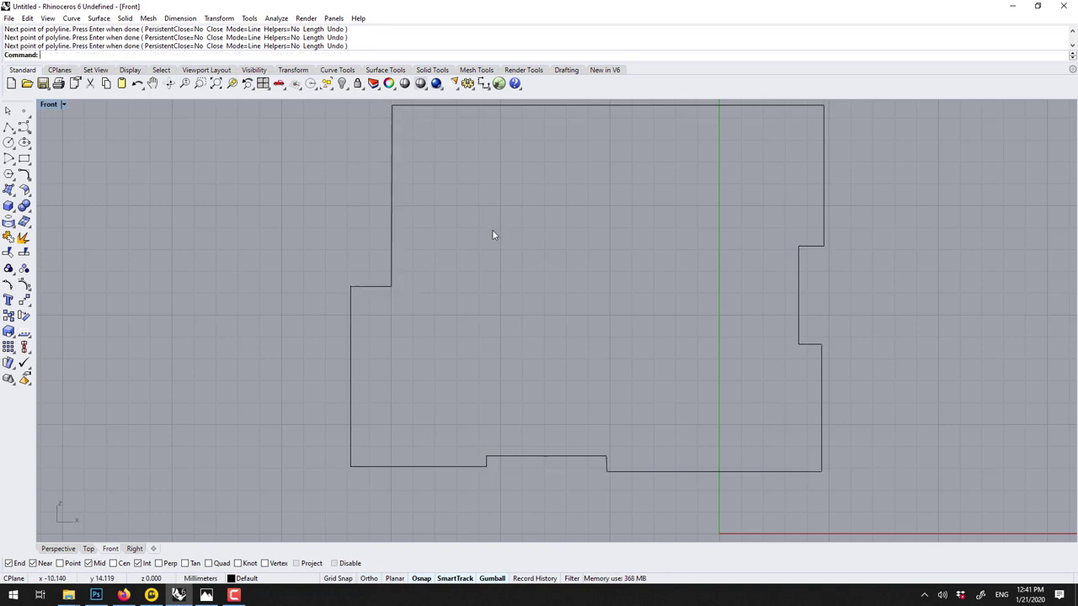
- Select the closed room outline and maximize the Perspective view
{"action": "scroll", "coordinate": [492, 235], "scroll_direction": "down", "scroll_amount": 2}
{"action": "left_click", "coordinate": [412, 212]}
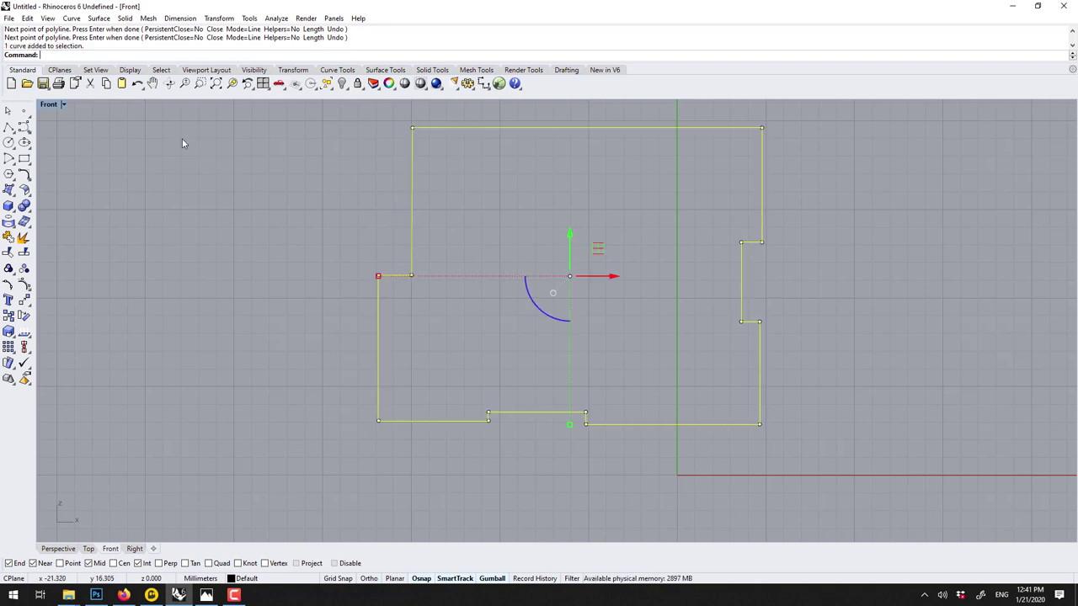
{"action": "double_click", "coordinate": [54, 104]}
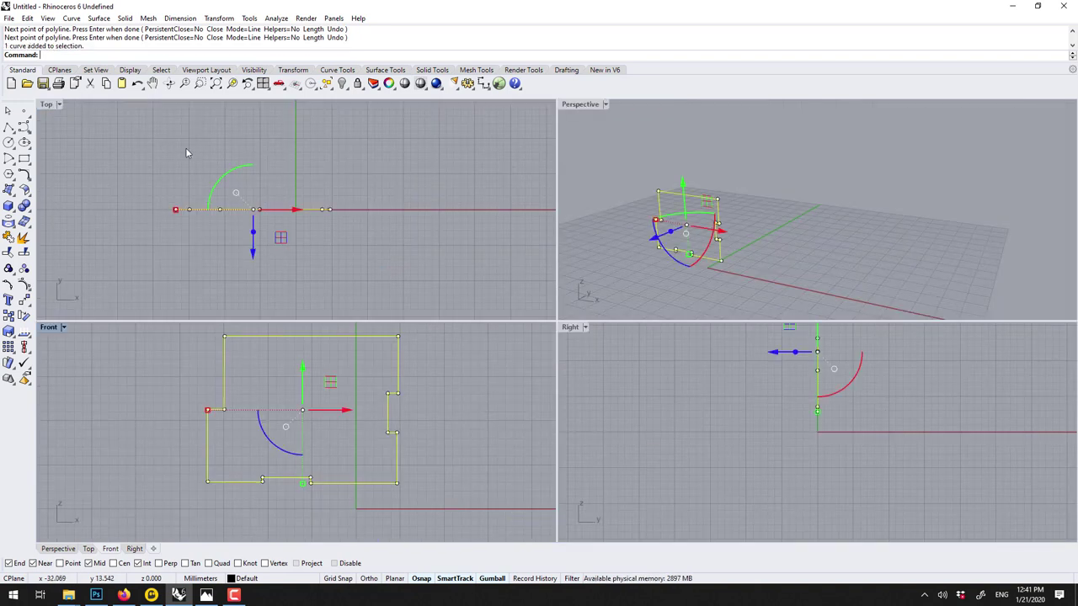
{"action": "double_click", "coordinate": [573, 104]}
{"action": "scroll", "coordinate": [348, 360], "scroll_direction": "up", "scroll_amount": 2}
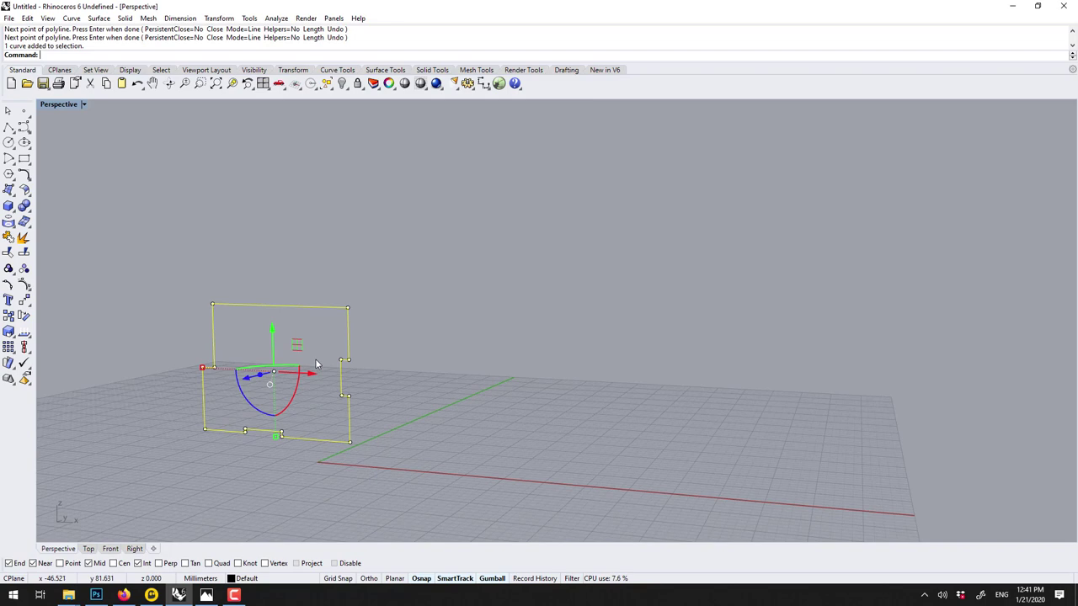
- Try to rotate the room outline within its own vertical plane, and undo the rotation
{"action": "right_click_drag", "start_coordinate": [256, 399], "coordinate": [212, 401]}
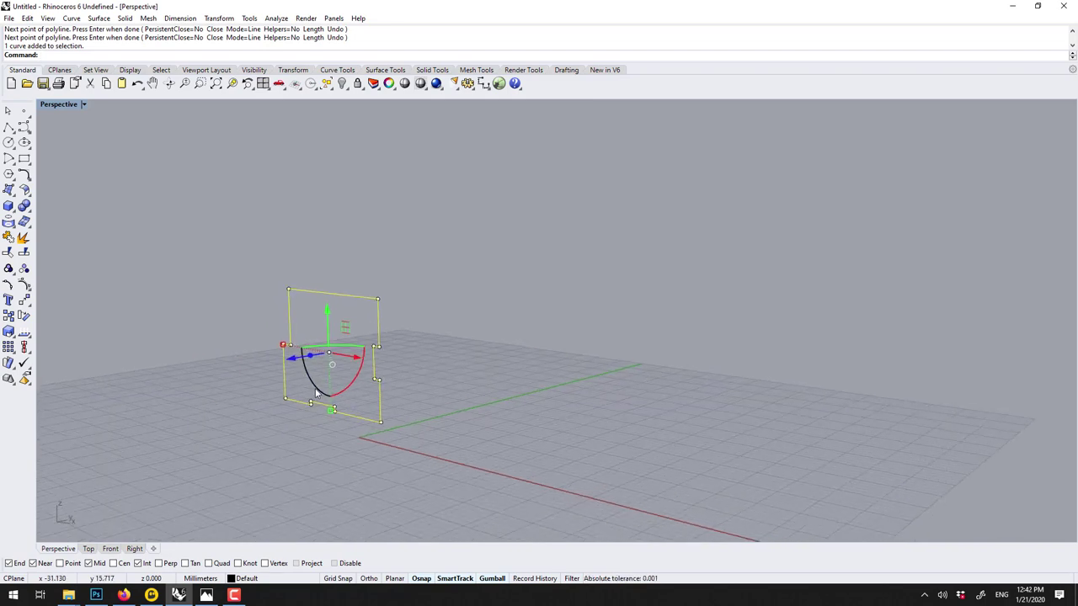
{"action": "key", "text": "Return"}
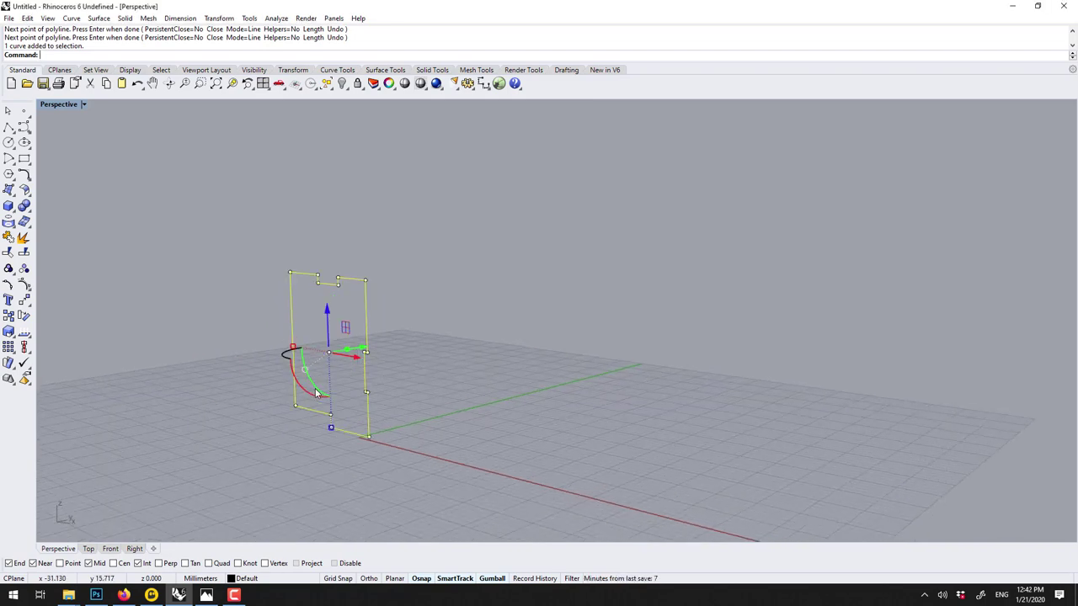
{"action": "key", "text": "ctrl+z"}
- Rotate the room outline 90 degrees about the X axis to lay it flat, and deselect it
{"action": "right_click_drag", "start_coordinate": [297, 374], "coordinate": [327, 358]}
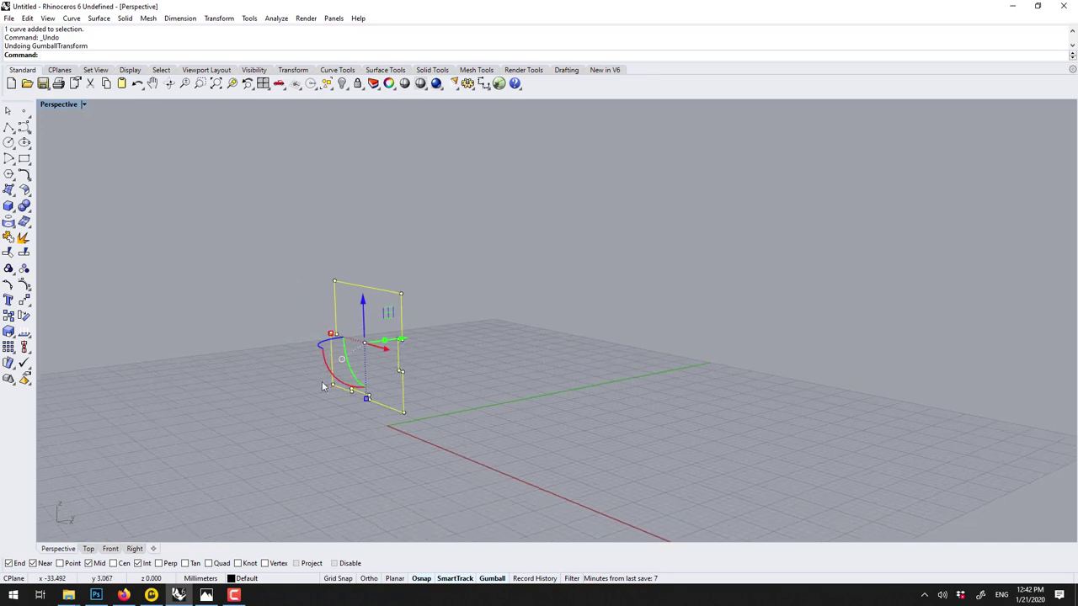
{"action": "left_click", "coordinate": [337, 376]}
{"action": "type", "text": "9"}
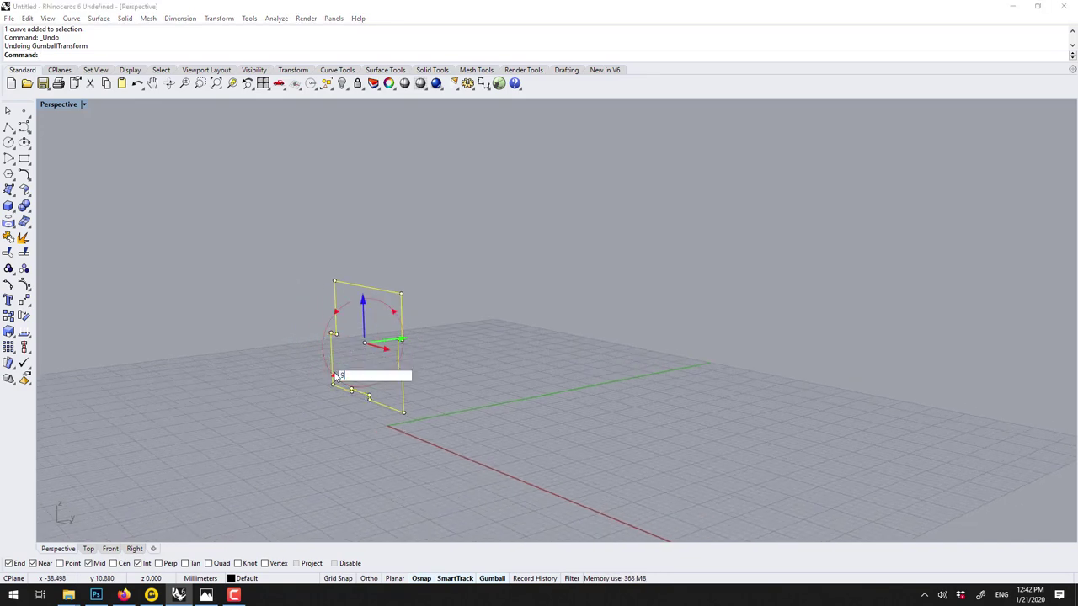
{"action": "type", "text": "0"}
{"action": "key", "text": "Return"}
{"action": "scroll", "coordinate": [269, 274], "scroll_direction": "up", "scroll_amount": 3}
{"action": "left_click", "coordinate": [269, 275]}
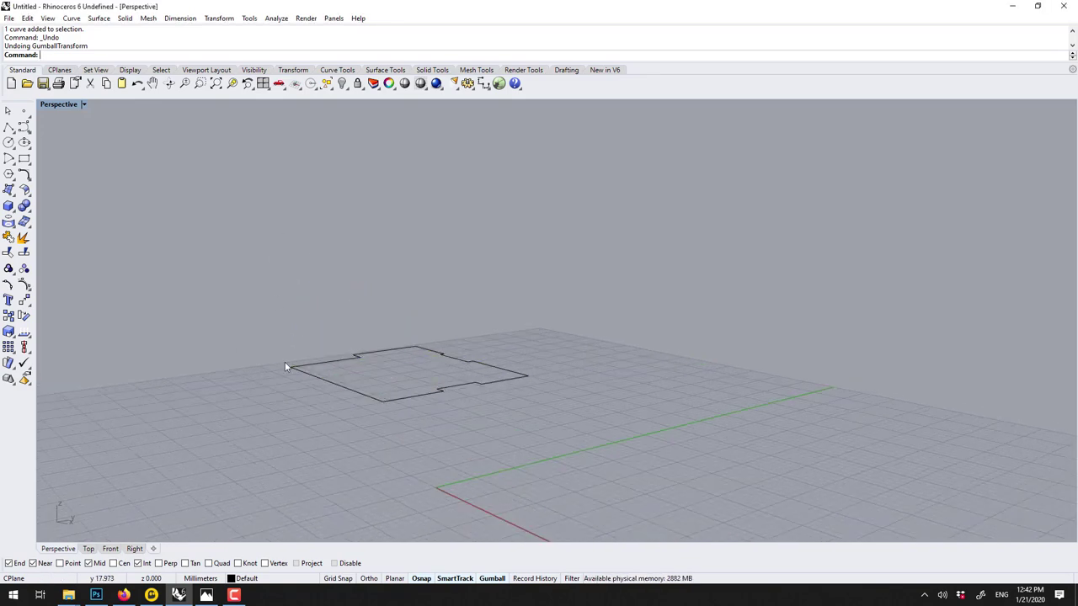
- Create walls from the room outline with the Slab command, offset 0.5 mm inward and raised to a freehand height
{"action": "right_click_drag", "start_coordinate": [285, 368], "coordinate": [362, 406]}
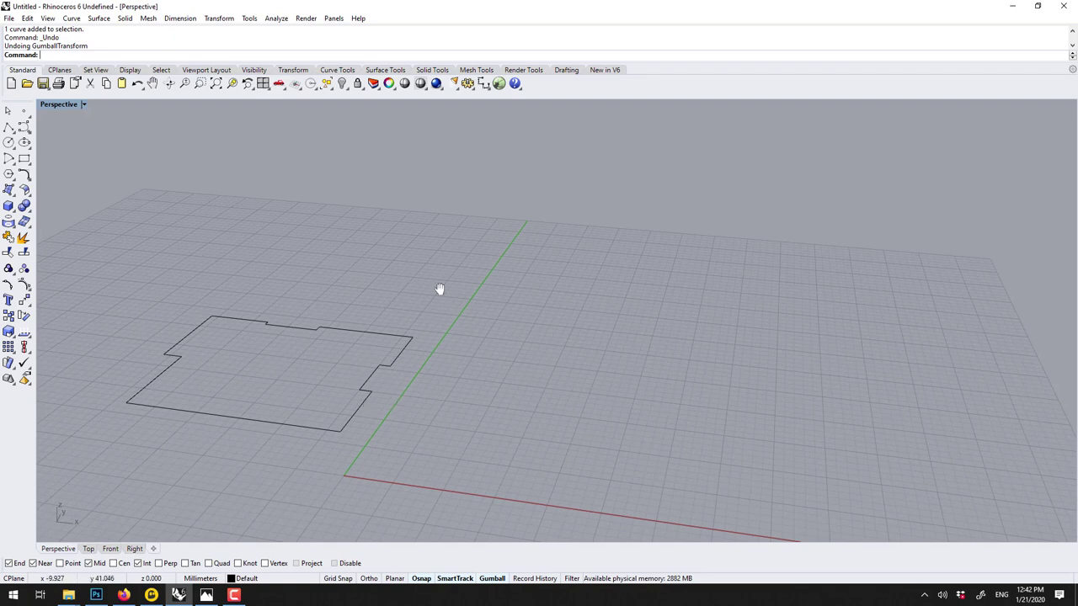
{"action": "right_click_drag", "start_coordinate": [439, 289], "coordinate": [571, 292], "text": "shift"}
{"action": "left_click", "coordinate": [524, 338]}
{"action": "scroll", "coordinate": [507, 302], "scroll_direction": "up", "scroll_amount": 3}
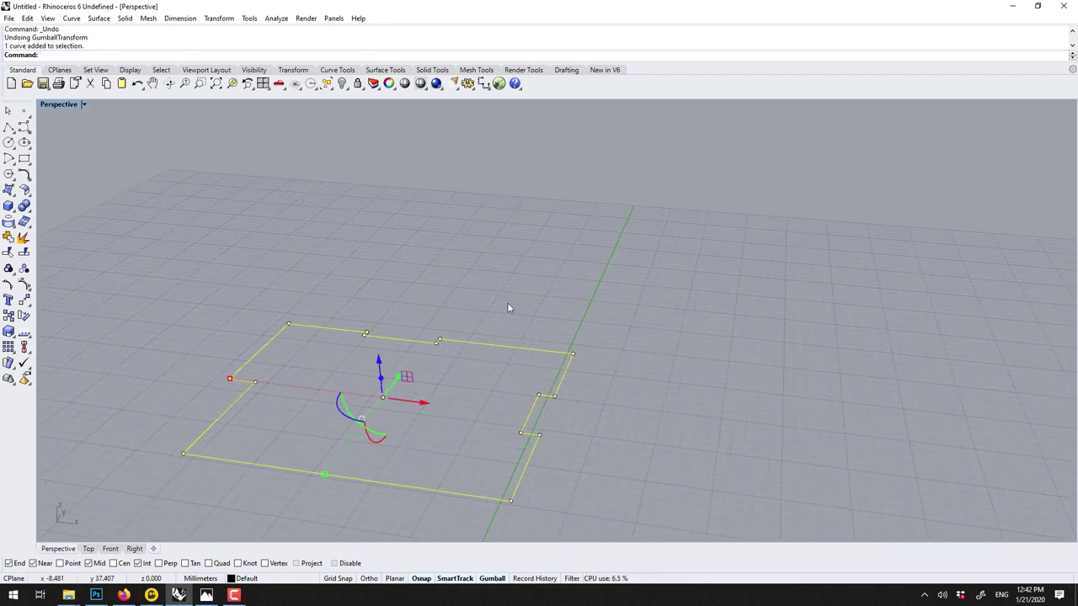
{"action": "type", "text": "Slab"}
{"action": "key", "text": "Return"}
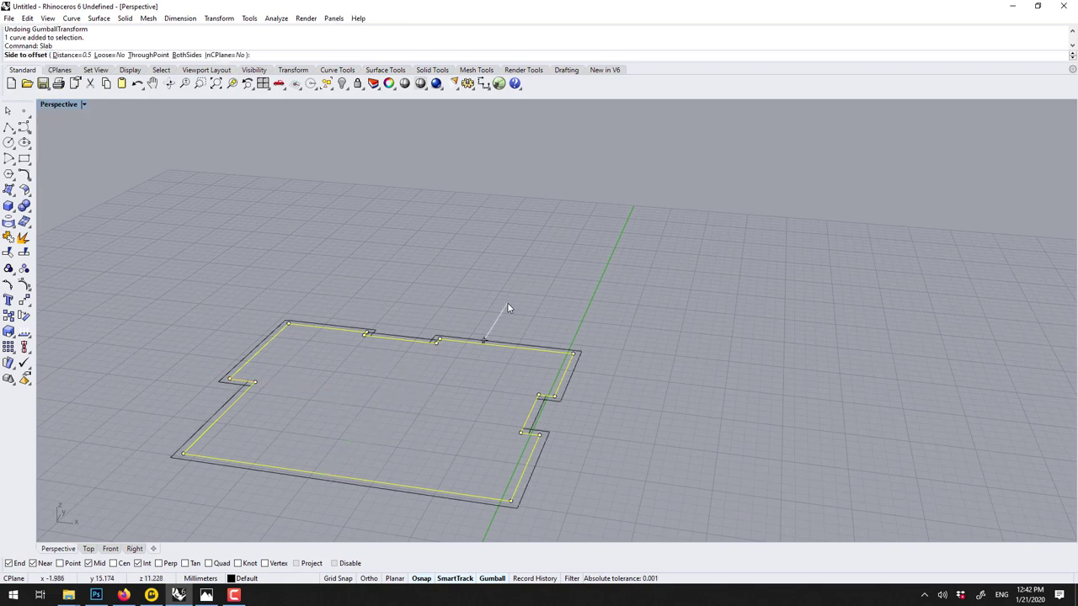
{"action": "left_click", "coordinate": [507, 412]}
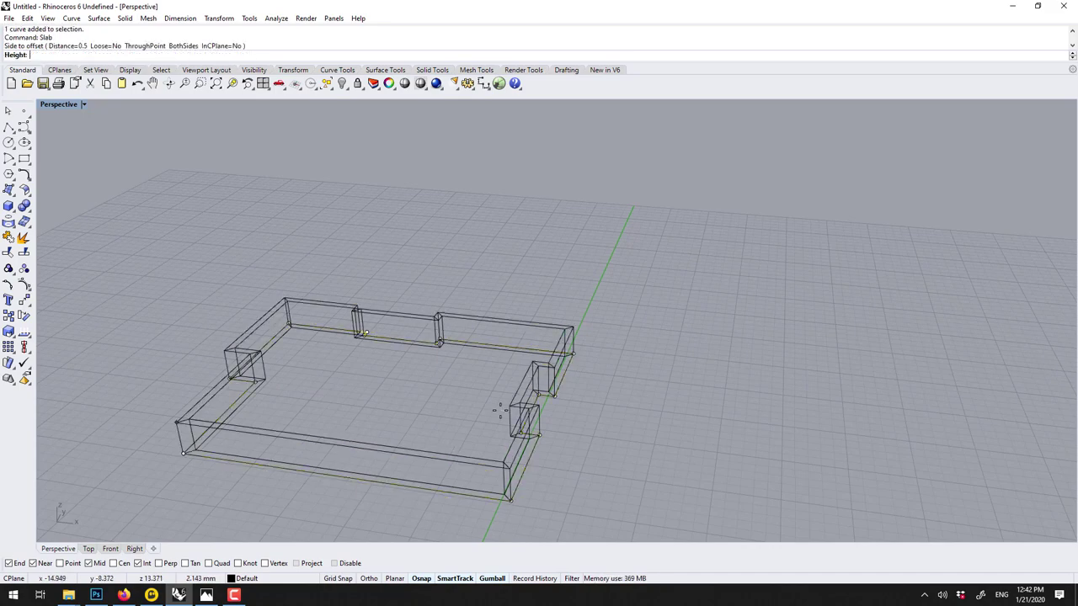
{"action": "left_click", "coordinate": [499, 326]}
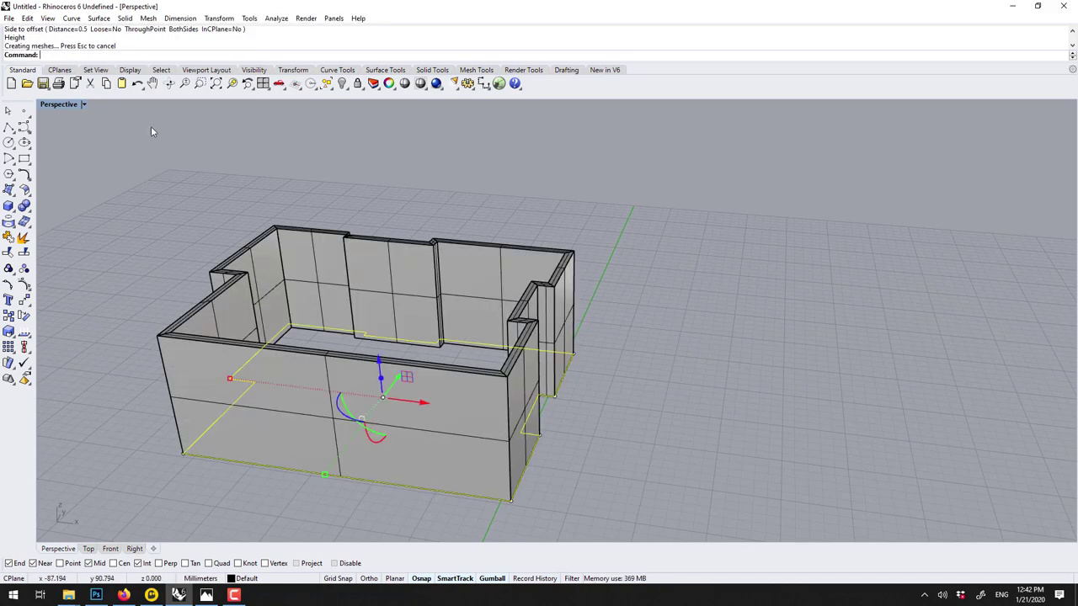
- Delete the wall polysurface and the room outline curve
{"action": "right_click_drag", "start_coordinate": [166, 158], "coordinate": [307, 282]}
{"action": "scroll", "coordinate": [308, 282], "scroll_direction": "down", "scroll_amount": 3}
{"action": "right_click_drag", "start_coordinate": [320, 325], "coordinate": [621, 248]}
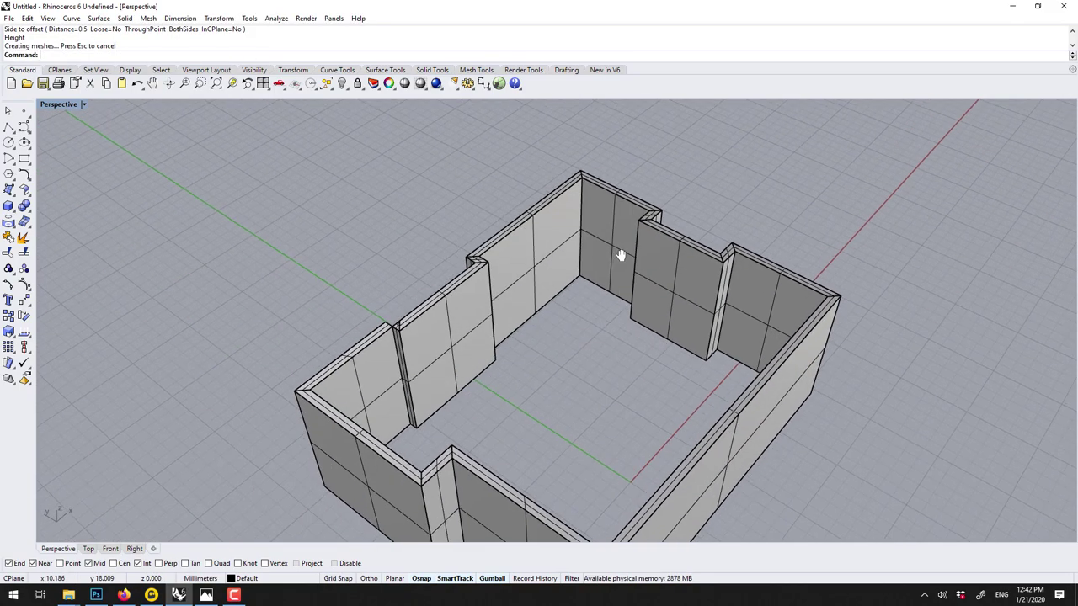
{"action": "left_click", "coordinate": [540, 278]}
{"action": "scroll", "coordinate": [539, 278], "scroll_direction": "down", "scroll_amount": 3}
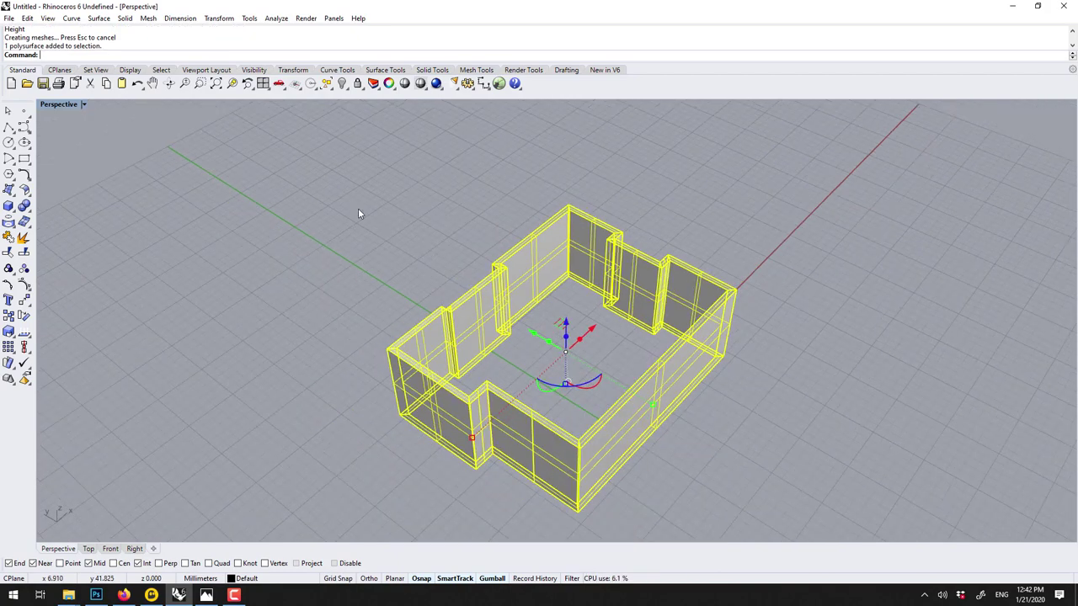
{"action": "key", "text": "Delete"}
{"action": "left_click_drag", "start_coordinate": [440, 336], "coordinate": [751, 541]}
{"action": "key", "text": "Delete"}
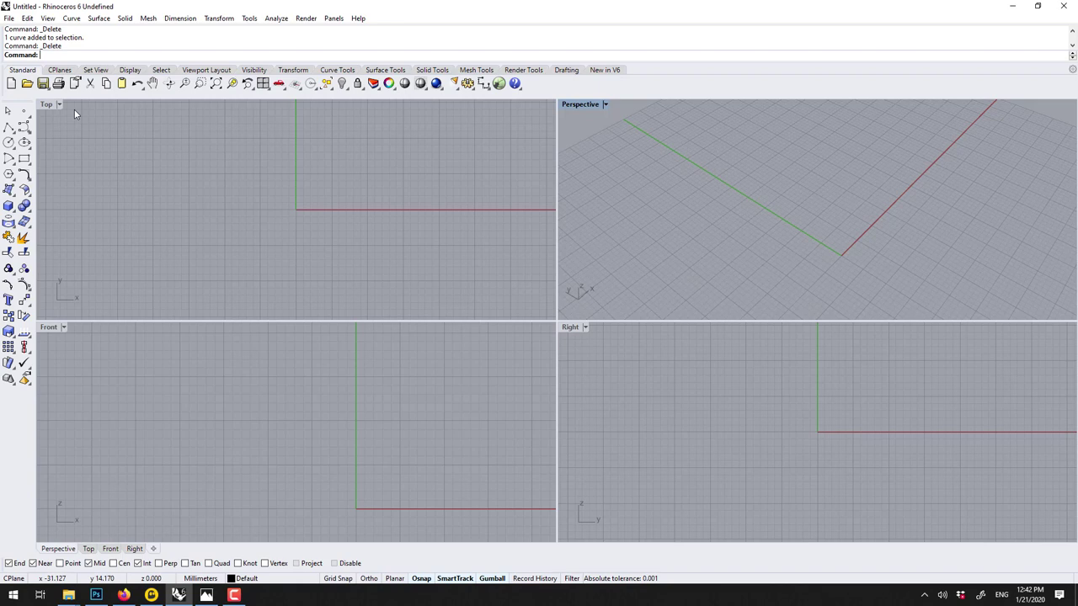
- Draw a closed six-sided polyline, roughly hexagonal with horizontal upper and lower sides, in the Front view beside the vertical axis
{"action": "left_click", "coordinate": [8, 126]}
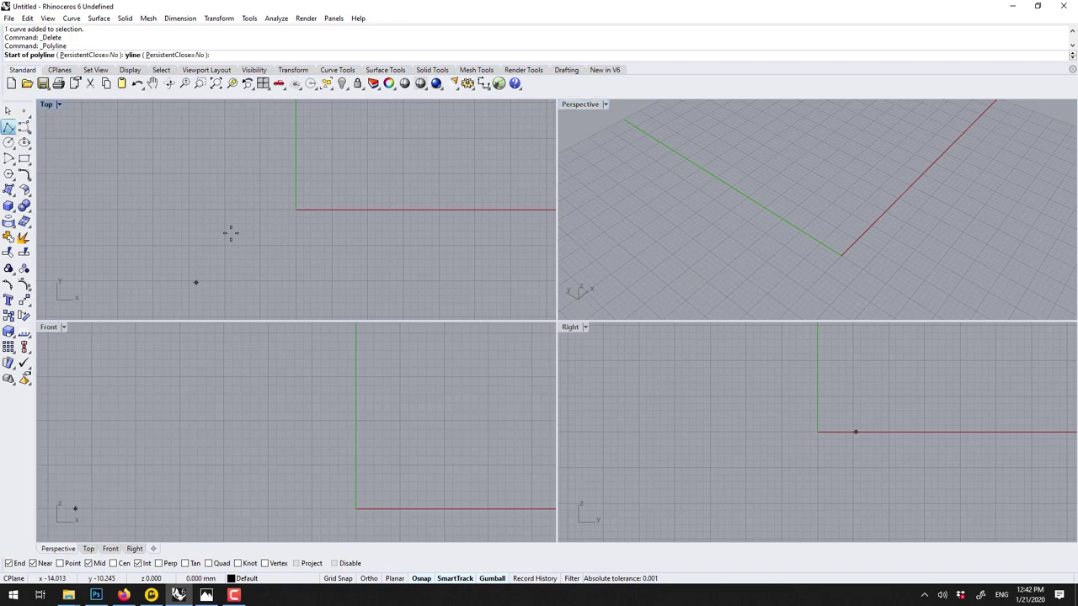
{"action": "left_click", "coordinate": [275, 401]}
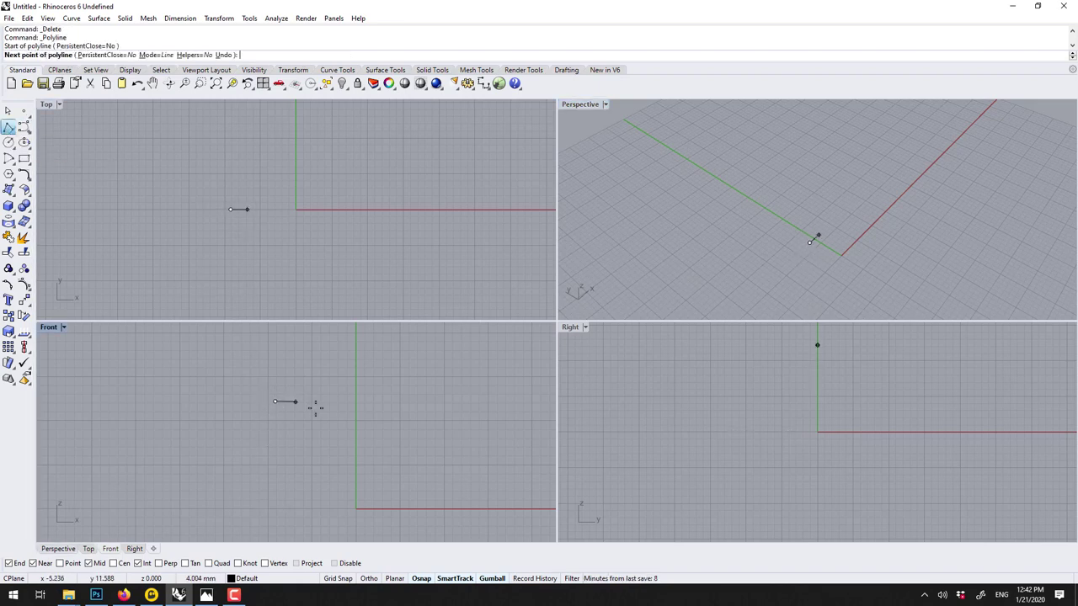
{"action": "left_click", "coordinate": [324, 401]}
{"action": "left_click", "coordinate": [353, 436]}
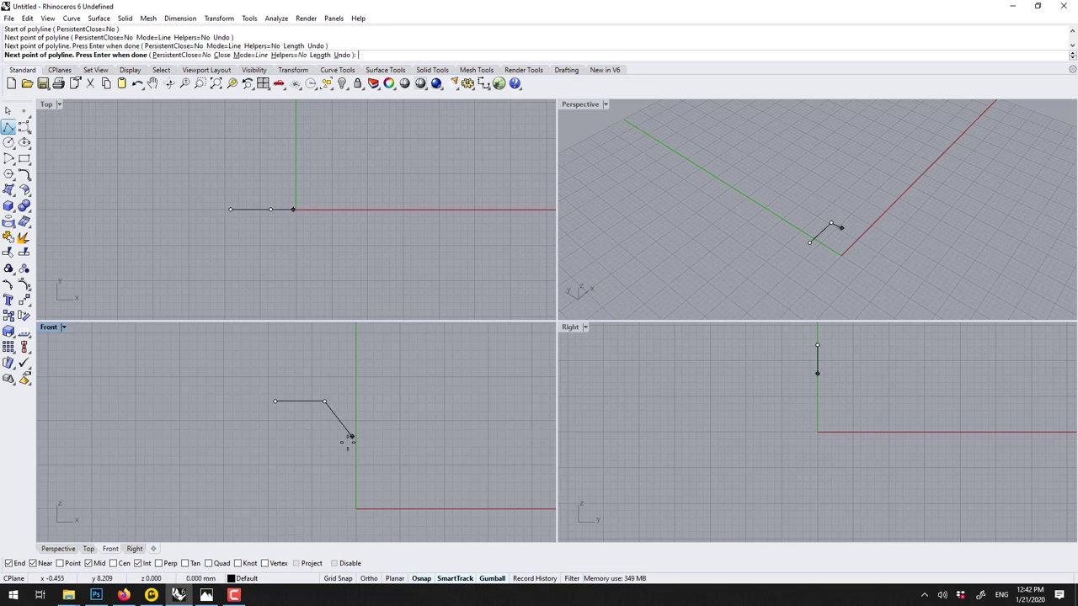
{"action": "left_click", "coordinate": [326, 468]}
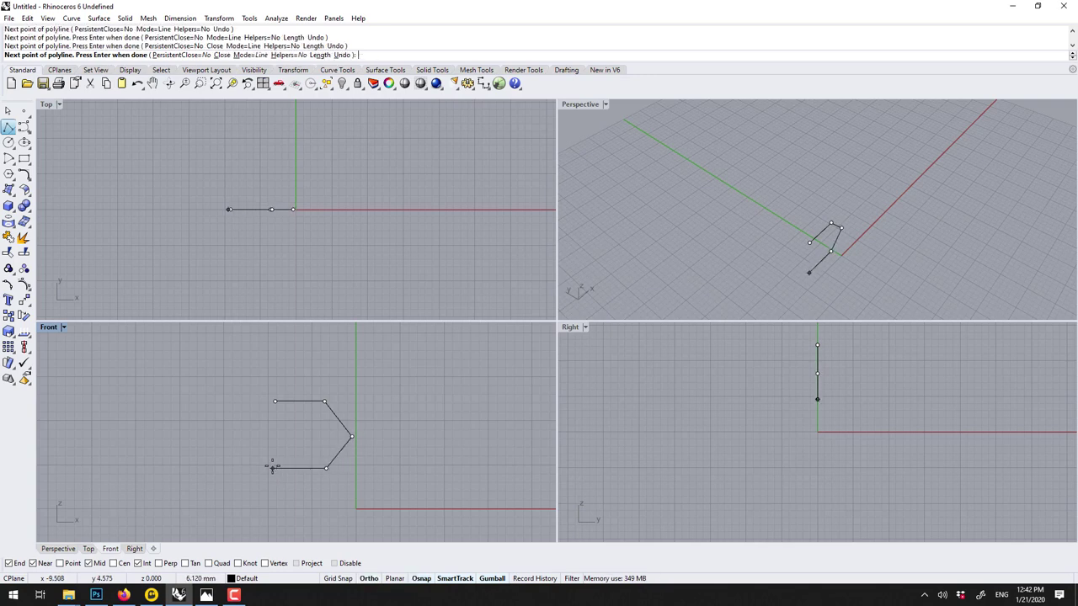
{"action": "left_click", "coordinate": [272, 468]}
{"action": "left_click", "coordinate": [243, 442]}
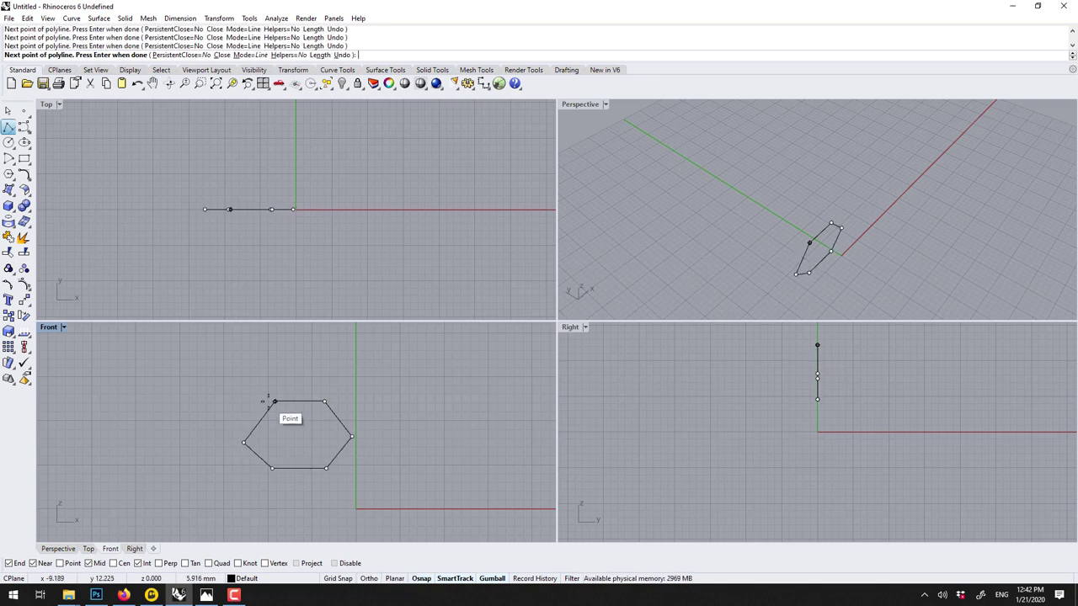
{"action": "left_click", "coordinate": [276, 401]}
{"action": "scroll", "coordinate": [284, 415], "scroll_direction": "up", "scroll_amount": 2}
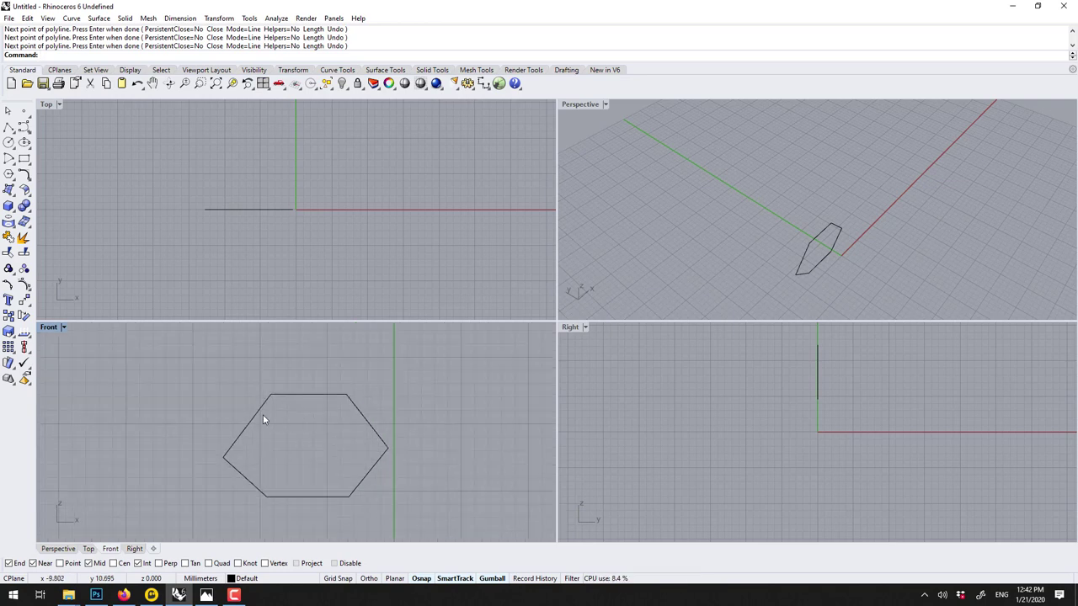
- Raise the hexagon's left corner point slightly in the Front view to level it with the right corner, and deselect the curve
{"action": "left_click", "coordinate": [257, 418]}
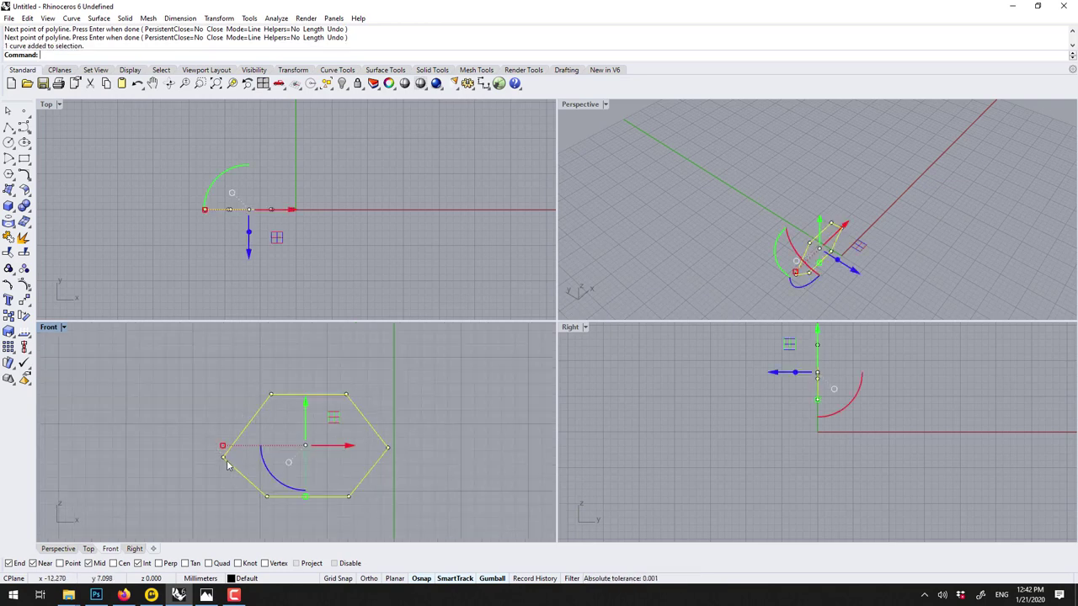
{"action": "left_click", "coordinate": [223, 456]}
{"action": "left_click_drag", "start_coordinate": [225, 439], "coordinate": [226, 431]}
{"action": "left_click", "coordinate": [259, 409]}
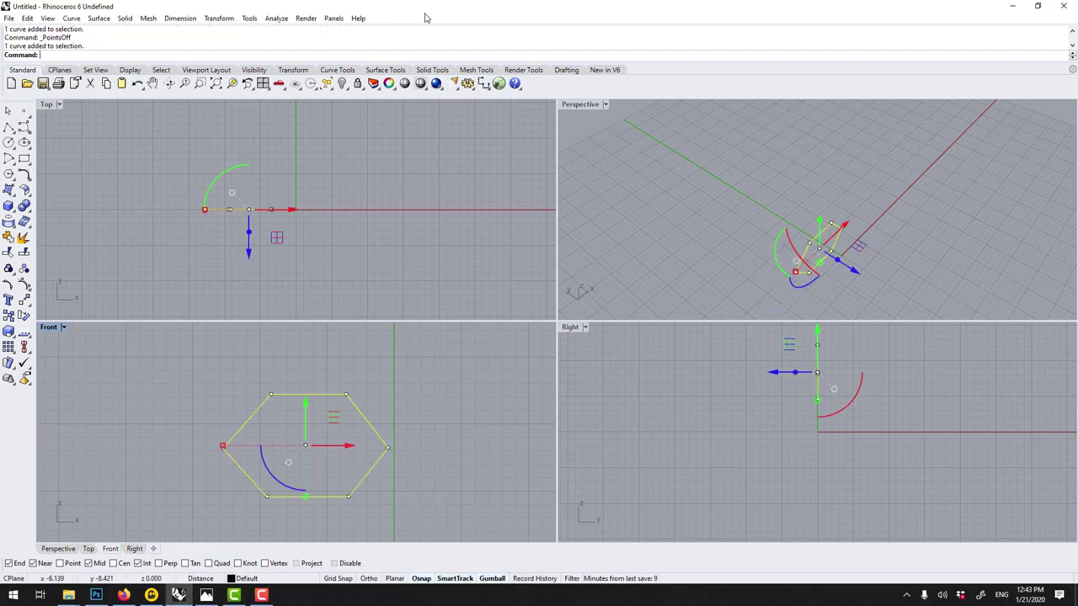
{"action": "left_click", "coordinate": [224, 448]}
{"action": "left_click", "coordinate": [203, 432]}
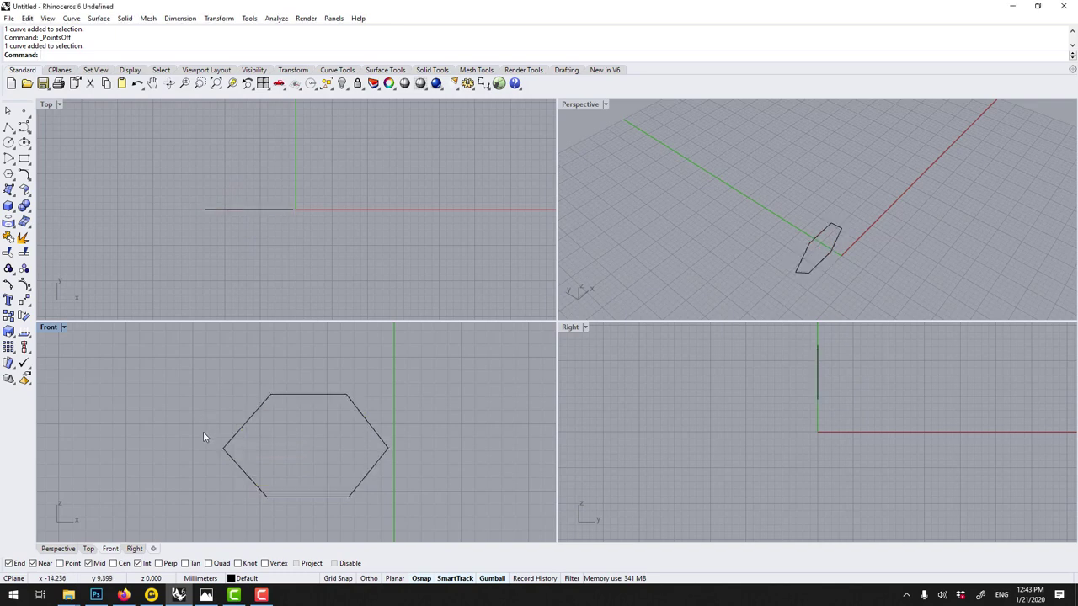
- Nudge the hexagon's left corner point a little further up in the Front view, and deselect it
{"action": "left_click", "coordinate": [234, 464]}
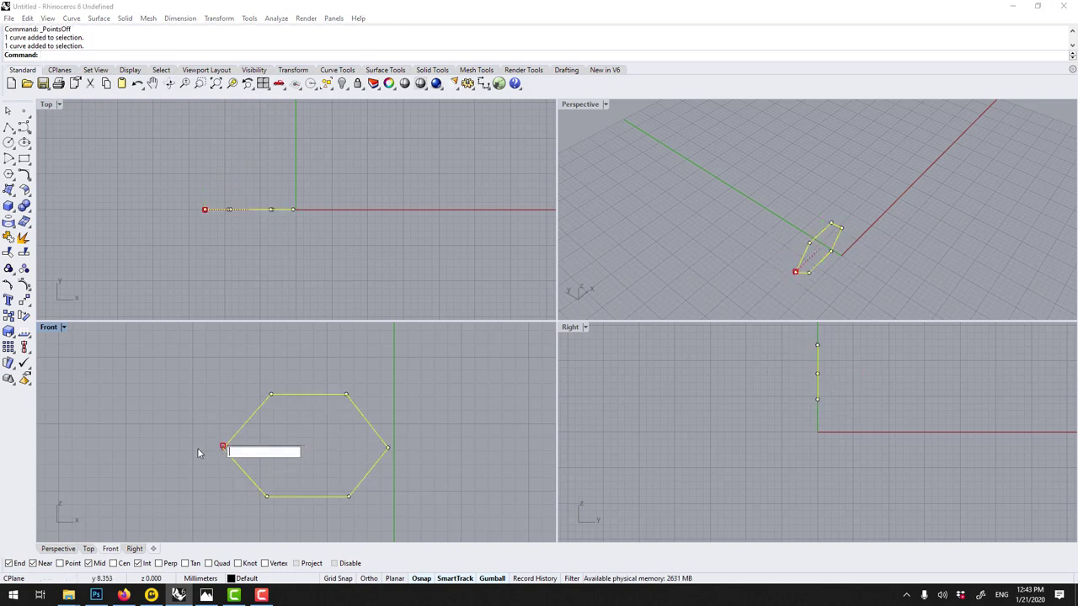
{"action": "left_click", "coordinate": [239, 490]}
{"action": "left_click", "coordinate": [244, 475]}
{"action": "scroll", "coordinate": [235, 459], "scroll_direction": "up", "scroll_amount": 5}
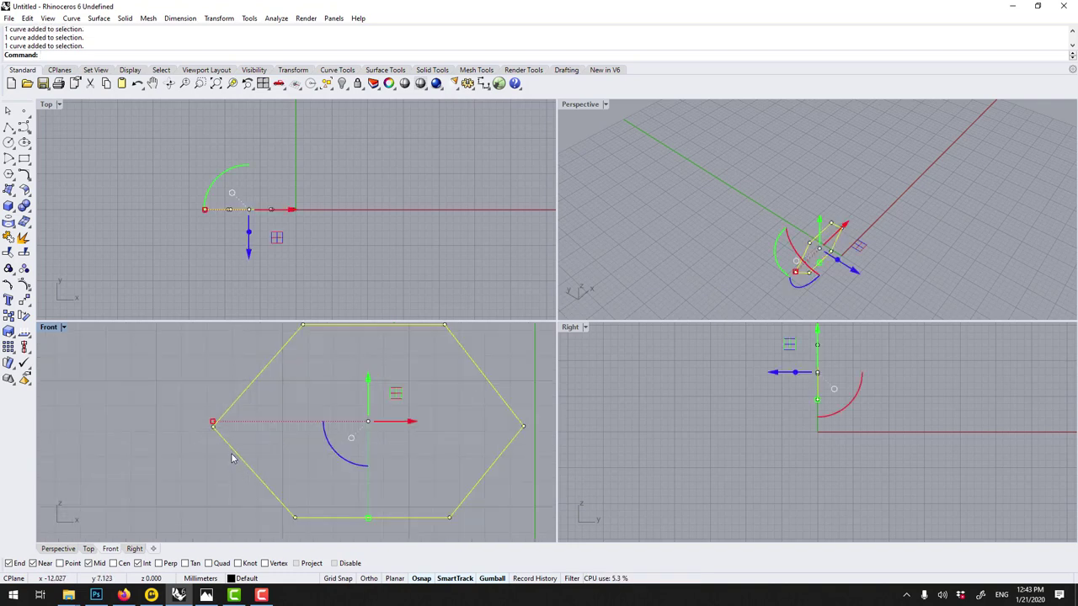
{"action": "left_click", "coordinate": [203, 408]}
{"action": "scroll", "coordinate": [211, 413], "scroll_direction": "down", "scroll_amount": 4}
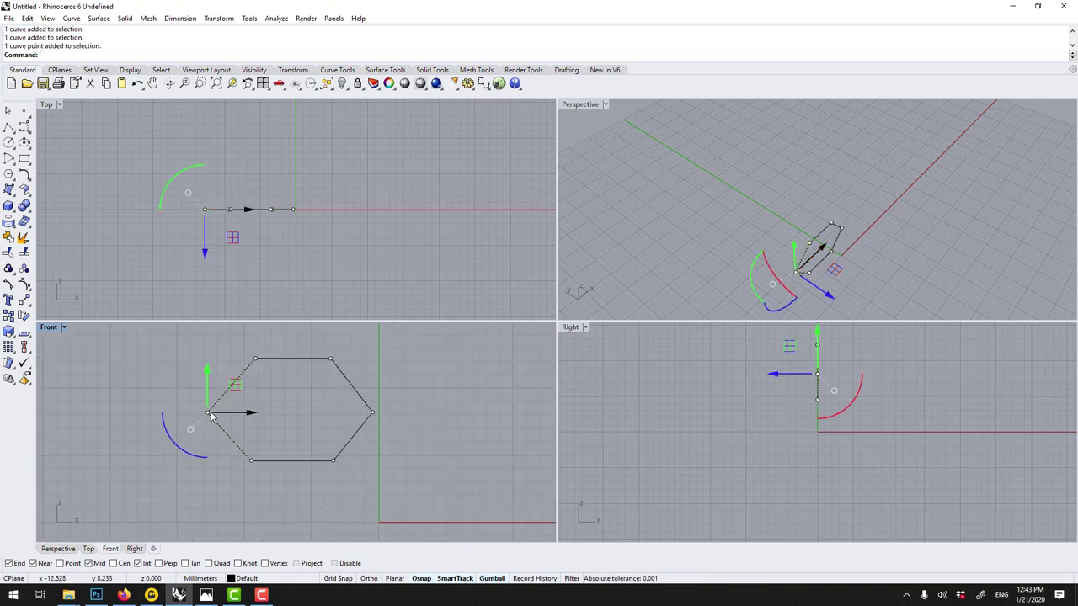
{"action": "left_click_drag", "start_coordinate": [212, 402], "coordinate": [210, 394]}
{"action": "left_click", "coordinate": [248, 406]}
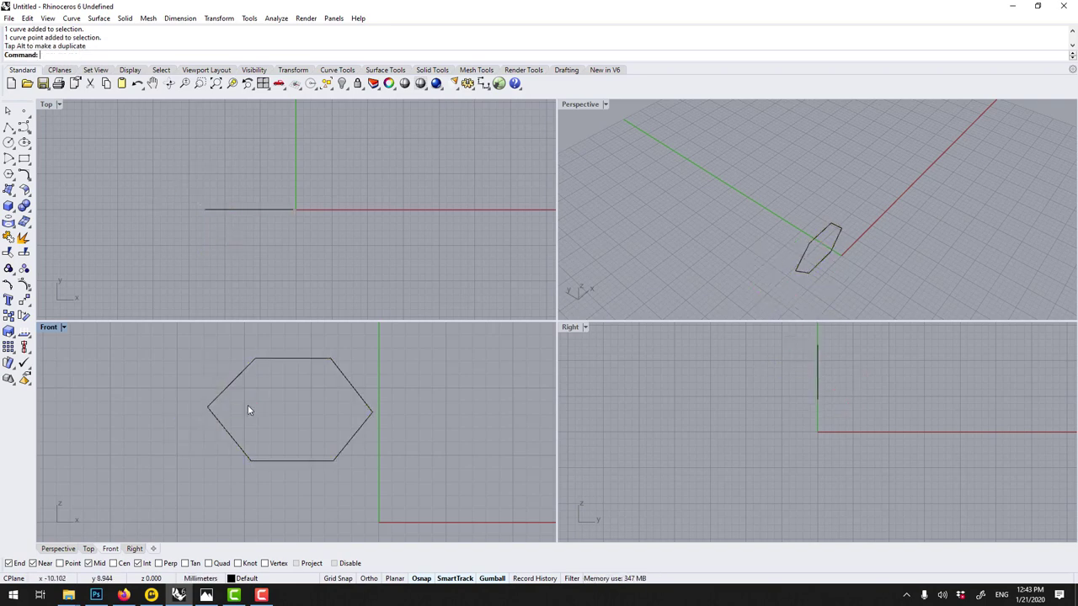
- Create a hollow hexagonal frame from the outline with the Slab command, offset 0.5 mm inward and extruded to a freehand height
{"action": "left_click", "coordinate": [253, 368]}
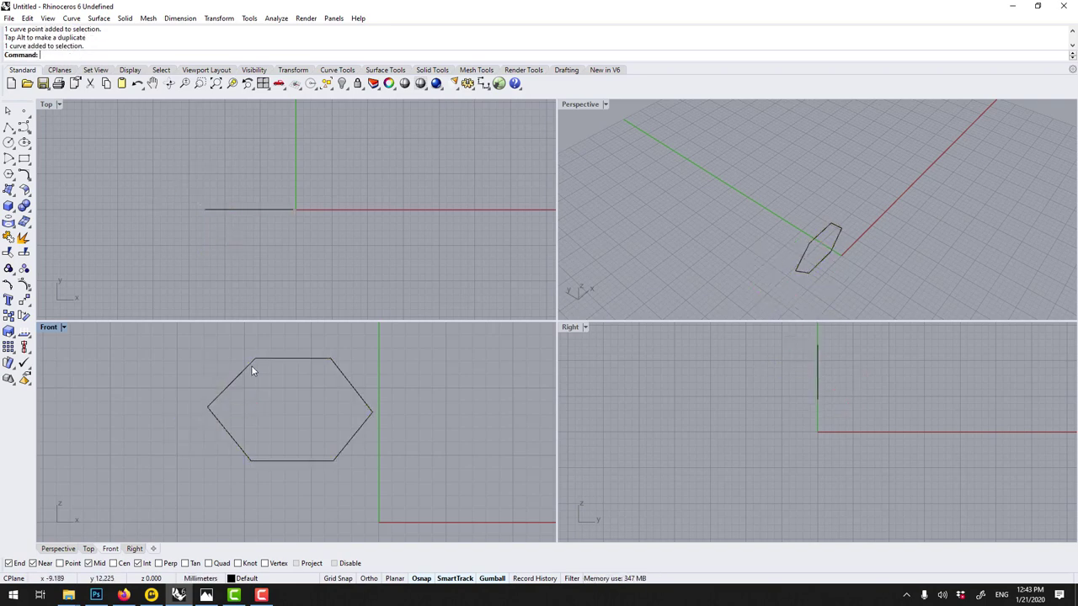
{"action": "double_click", "coordinate": [579, 104]}
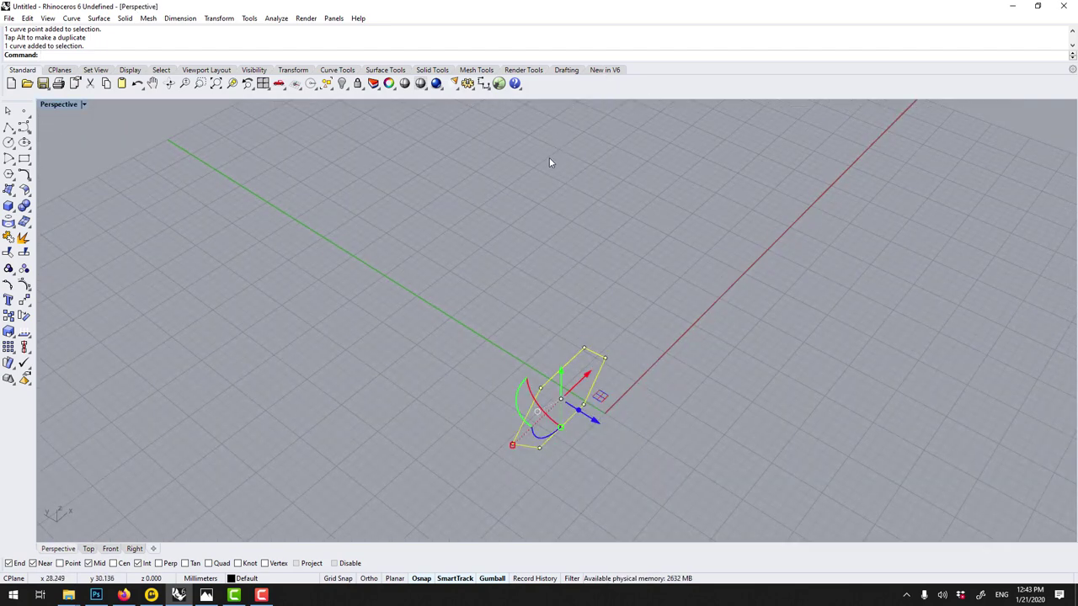
{"action": "key", "text": "ctrl+shift+e"}
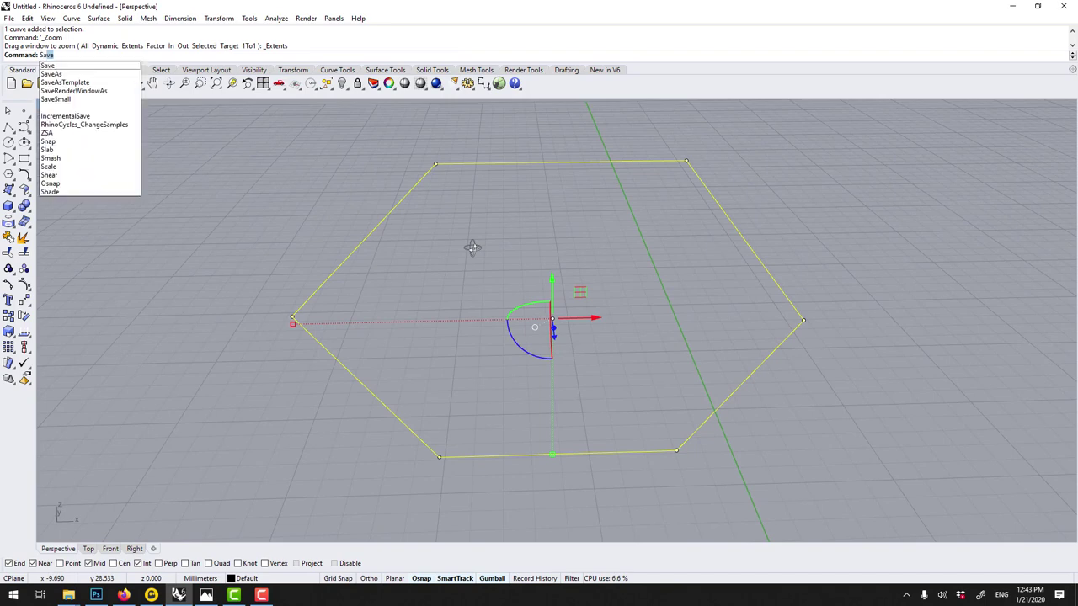
{"action": "key", "text": "BackSpace"}
{"action": "key", "text": "BackSpace"}
{"action": "key", "text": "BackSpace"}
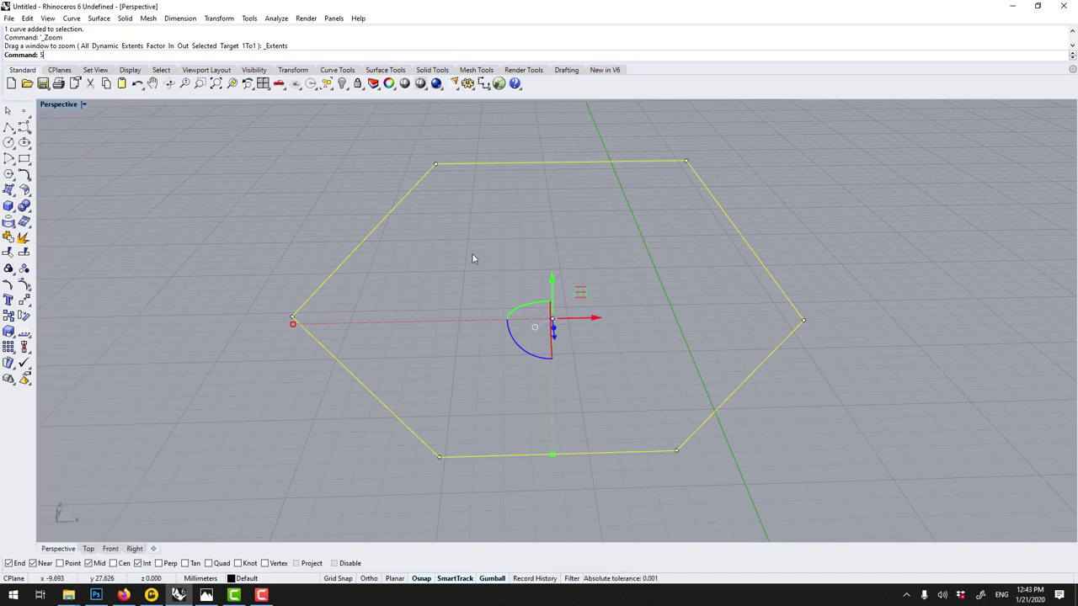
{"action": "key", "text": "Return"}
{"action": "left_click", "coordinate": [473, 258]}
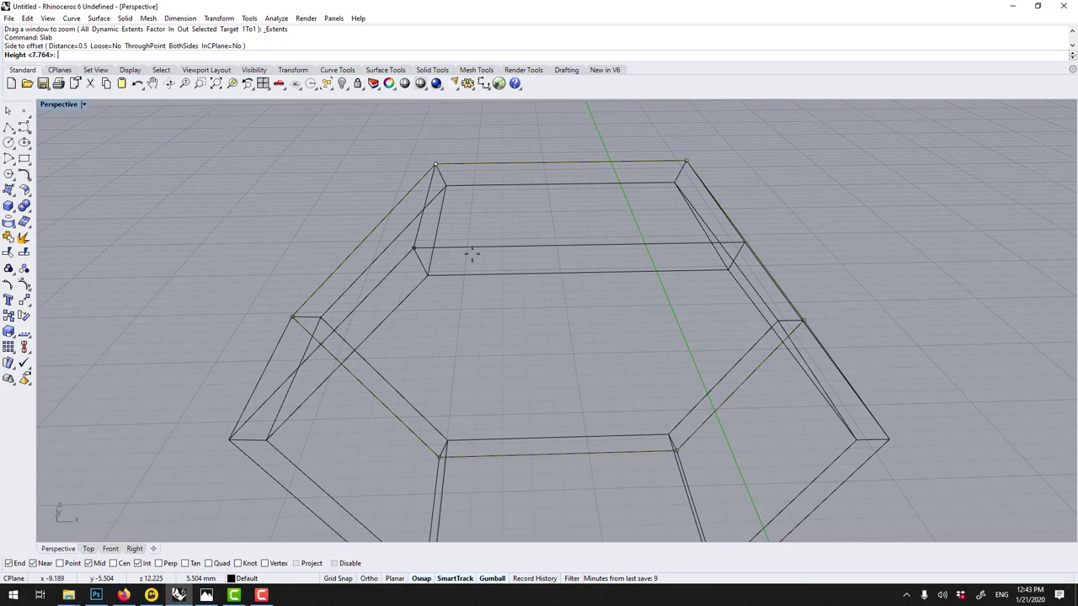
{"action": "left_click", "coordinate": [452, 366]}
{"action": "left_click", "coordinate": [273, 234]}
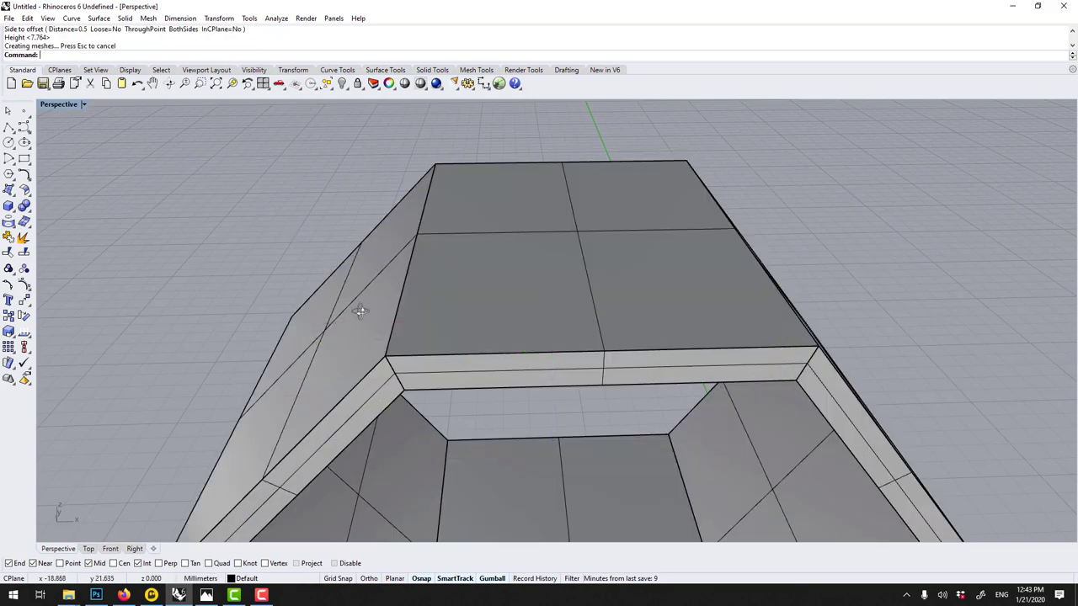
{"action": "right_click_drag", "start_coordinate": [360, 311], "coordinate": [559, 272]}
- Delete the hexagonal frame and its outline curve
{"action": "left_click", "coordinate": [622, 174]}
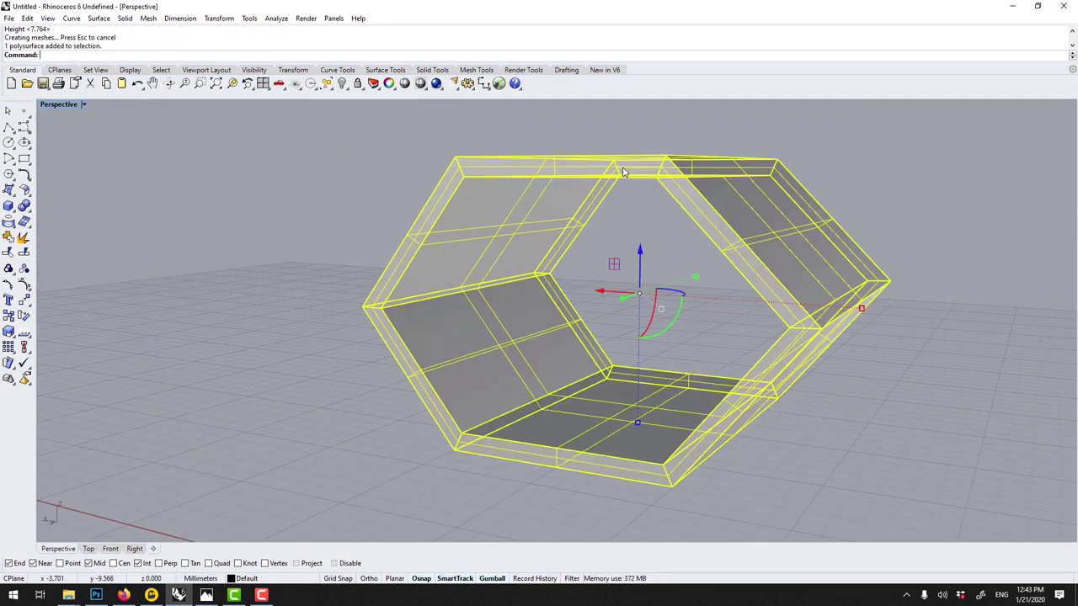
{"action": "key", "text": "Delete"}
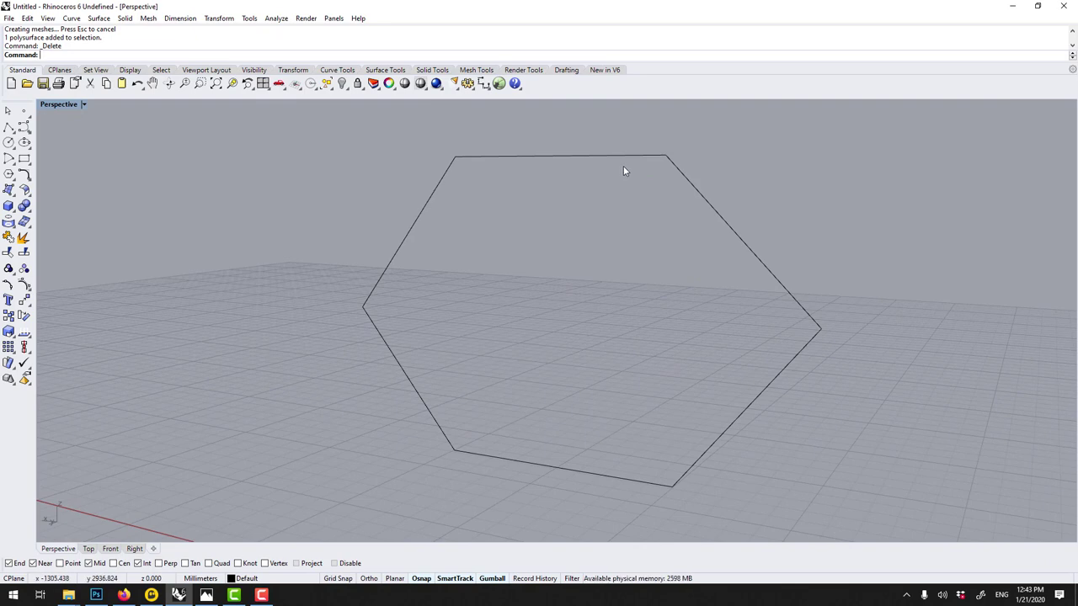
{"action": "left_click", "coordinate": [618, 157]}
{"action": "key", "text": "Delete"}
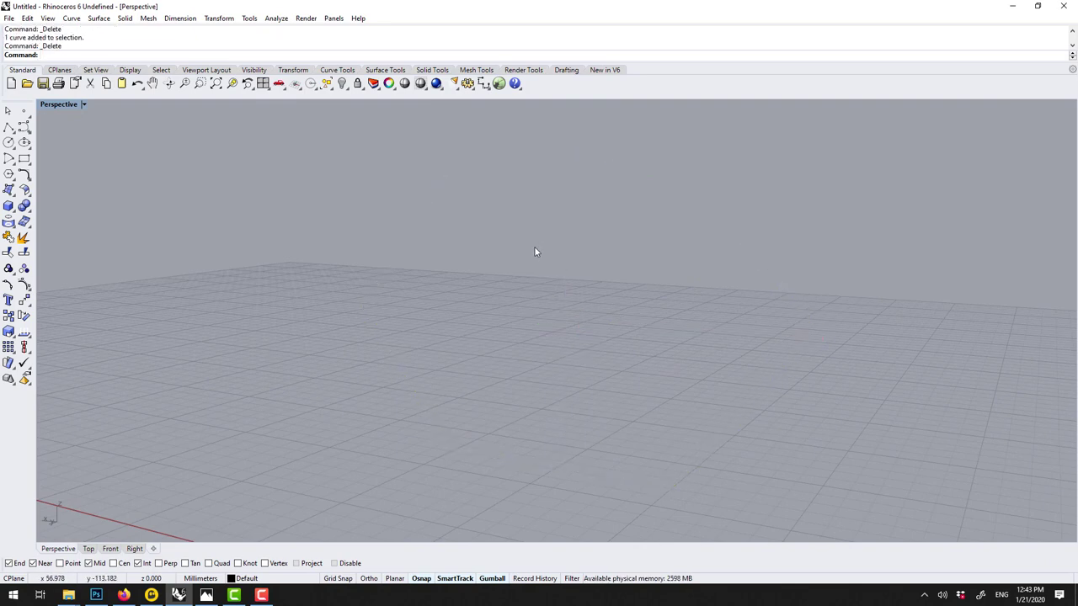
- Create a box with a freehand rectangular base in the Perspective view, extending about 11 mm below the construction plane
{"action": "type", "text": "box"}
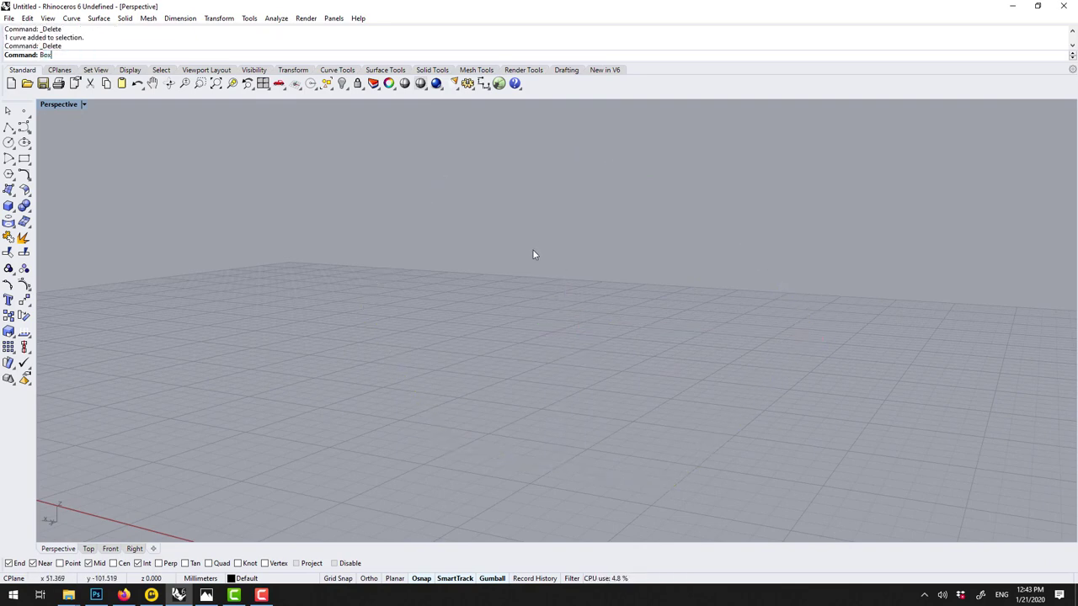
{"action": "key", "text": "Return"}
{"action": "left_click", "coordinate": [413, 343]}
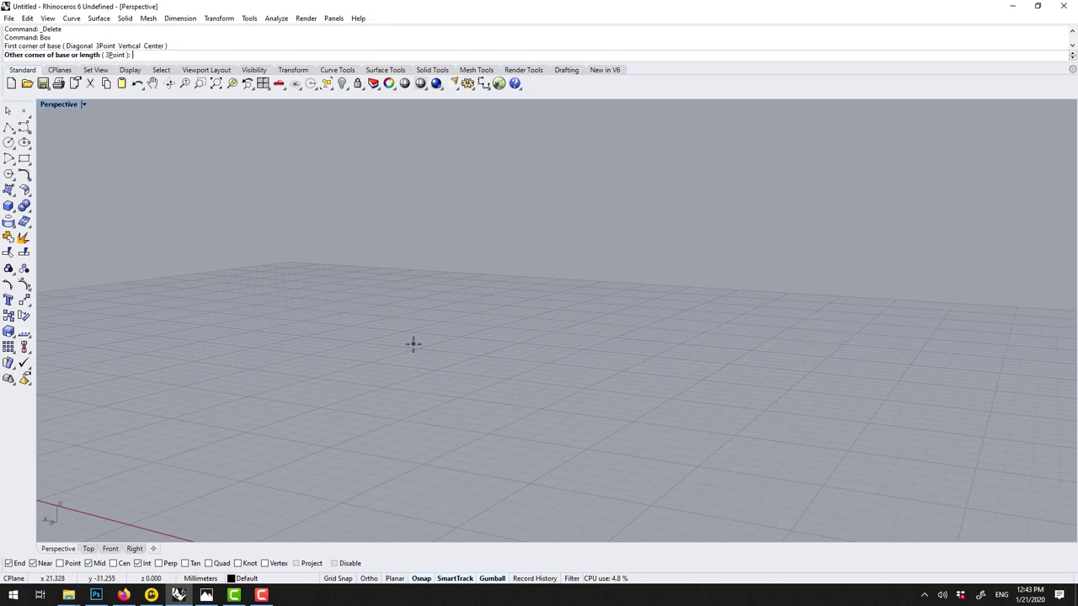
{"action": "left_click", "coordinate": [848, 294]}
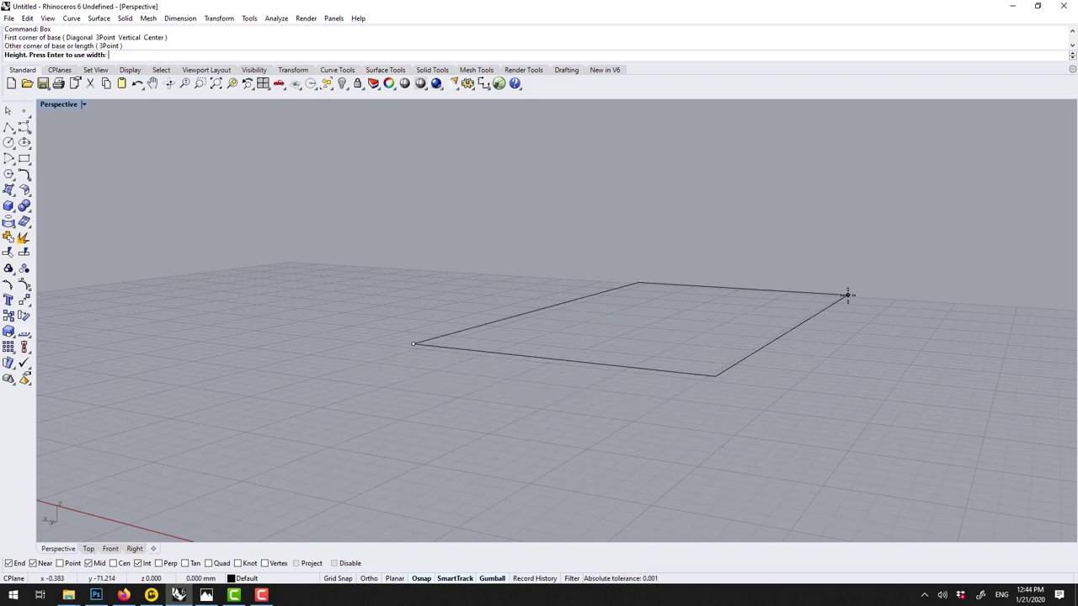
{"action": "left_click", "coordinate": [859, 408]}
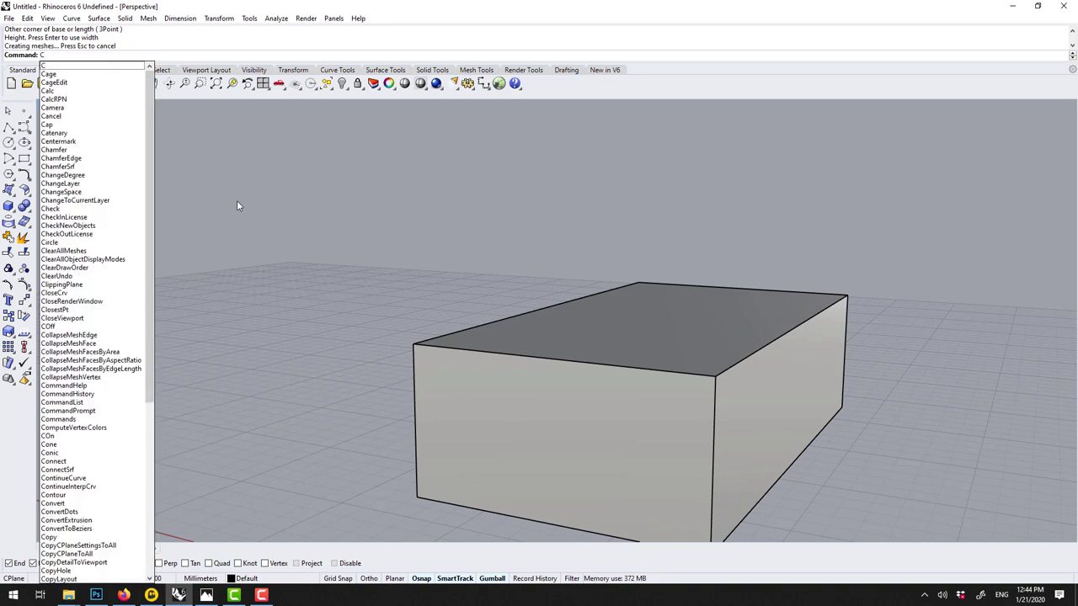
{"action": "type", "text": "hamfer"}
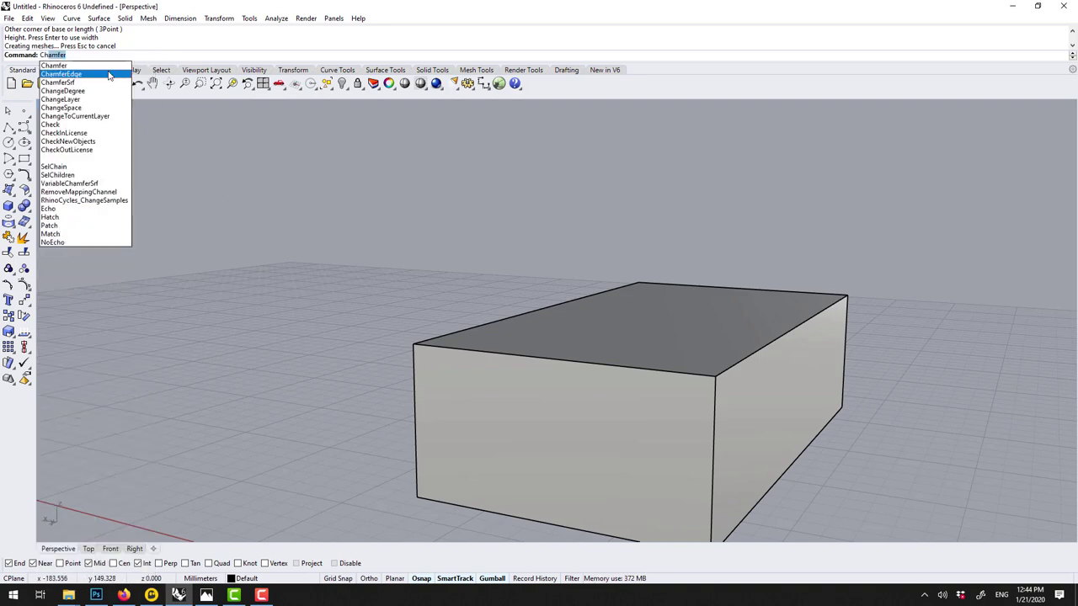
{"action": "left_click", "coordinate": [61, 74]}
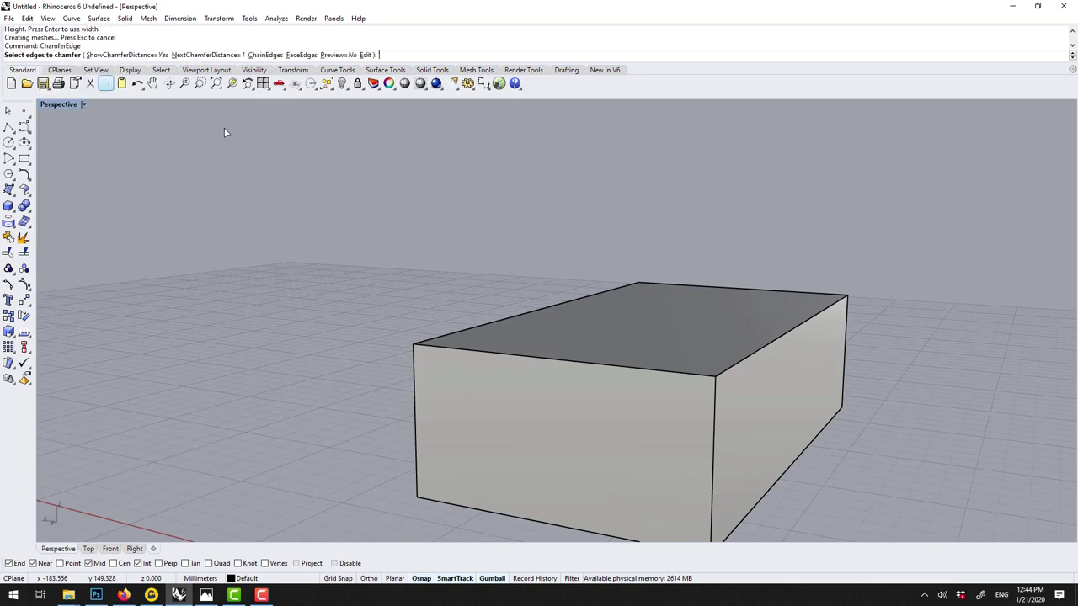
{"action": "left_click", "coordinate": [507, 320]}
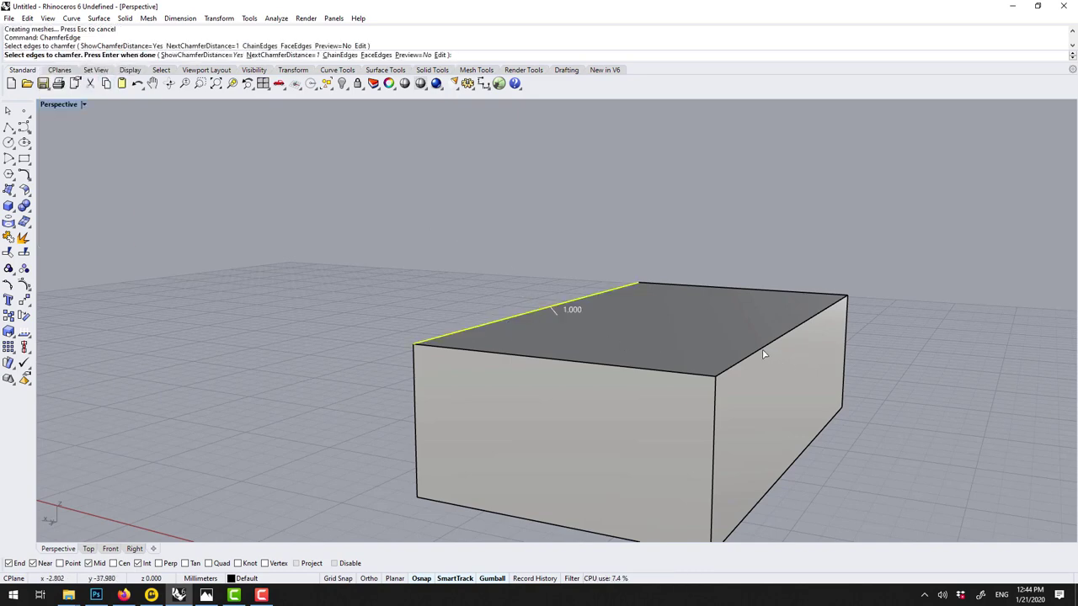
{"action": "key", "text": "Escape"}
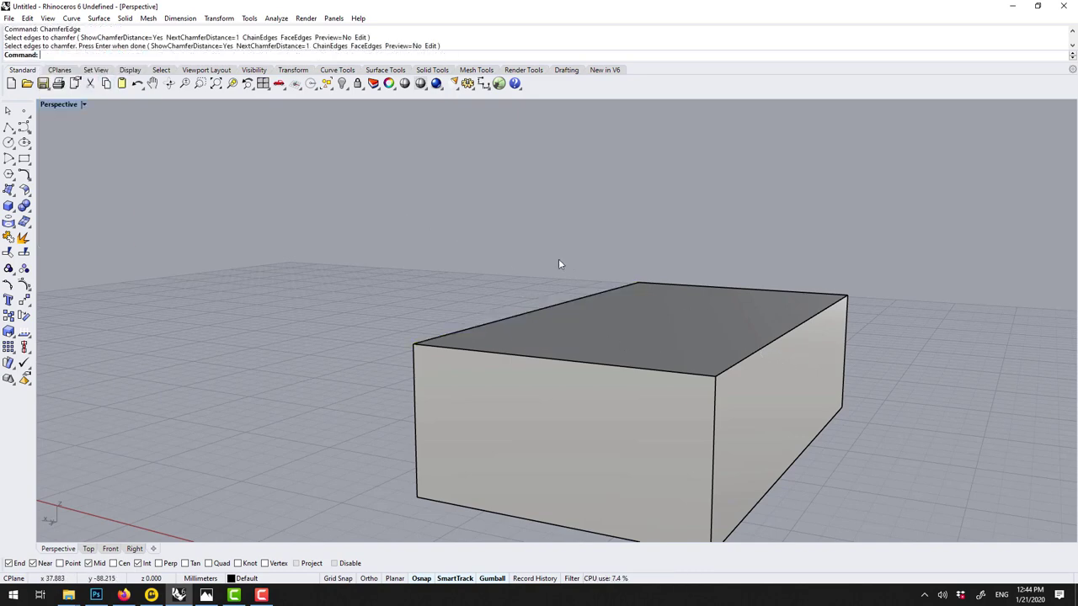
- Chamfer the four long edges of the box with ChamferEdge at a distance of 2 mm, and inspect the result
{"action": "right_click", "coordinate": [396, 209]}
{"action": "left_click", "coordinate": [228, 56]}
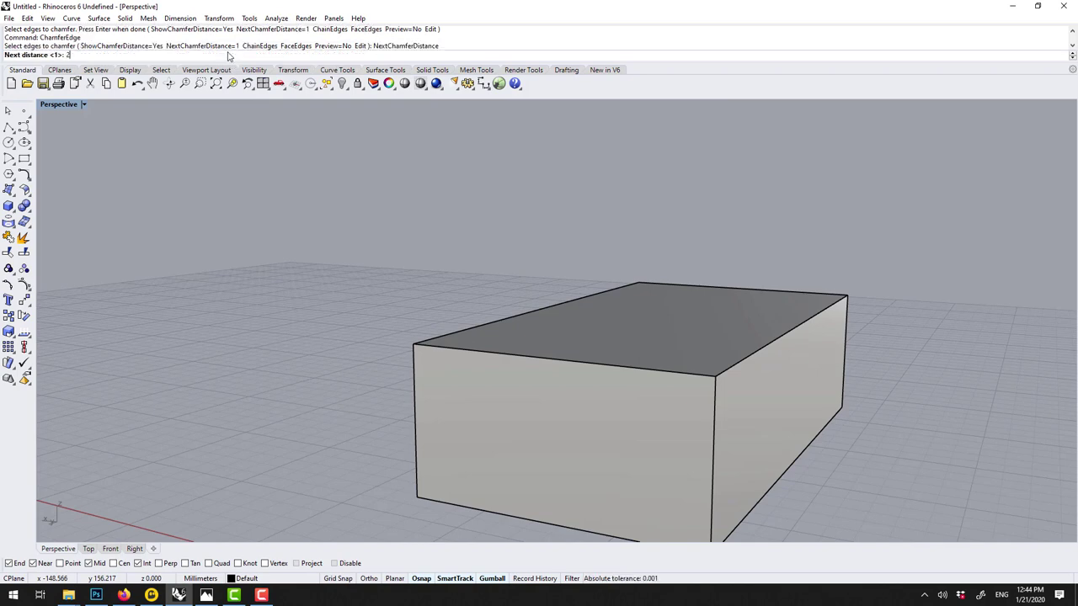
{"action": "type", "text": "2"}
{"action": "key", "text": "Return"}
{"action": "left_click", "coordinate": [494, 322]}
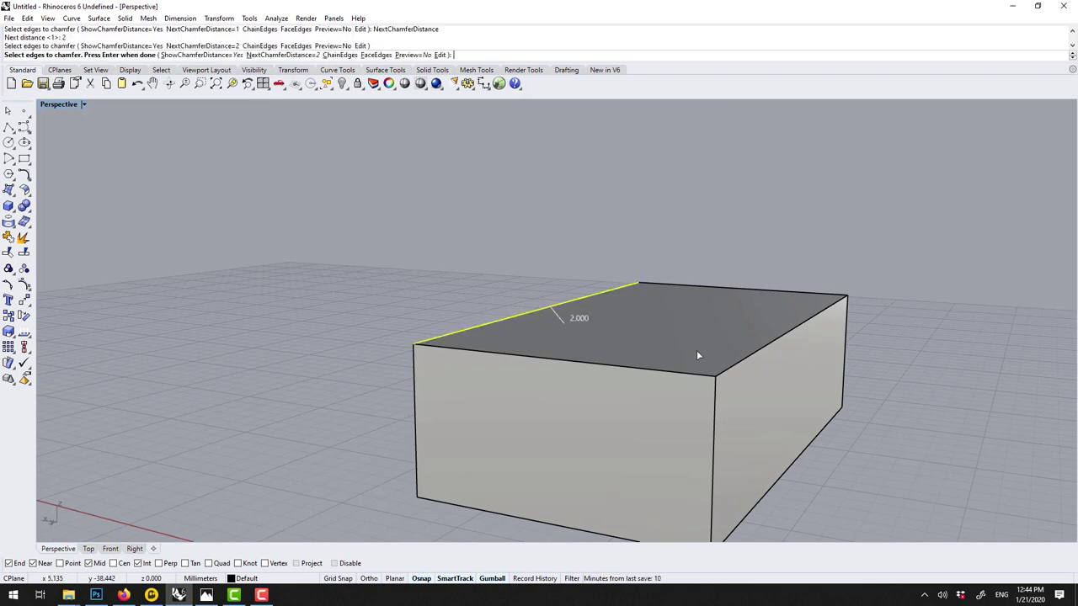
{"action": "left_click", "coordinate": [748, 357]}
{"action": "left_click", "coordinate": [785, 476]}
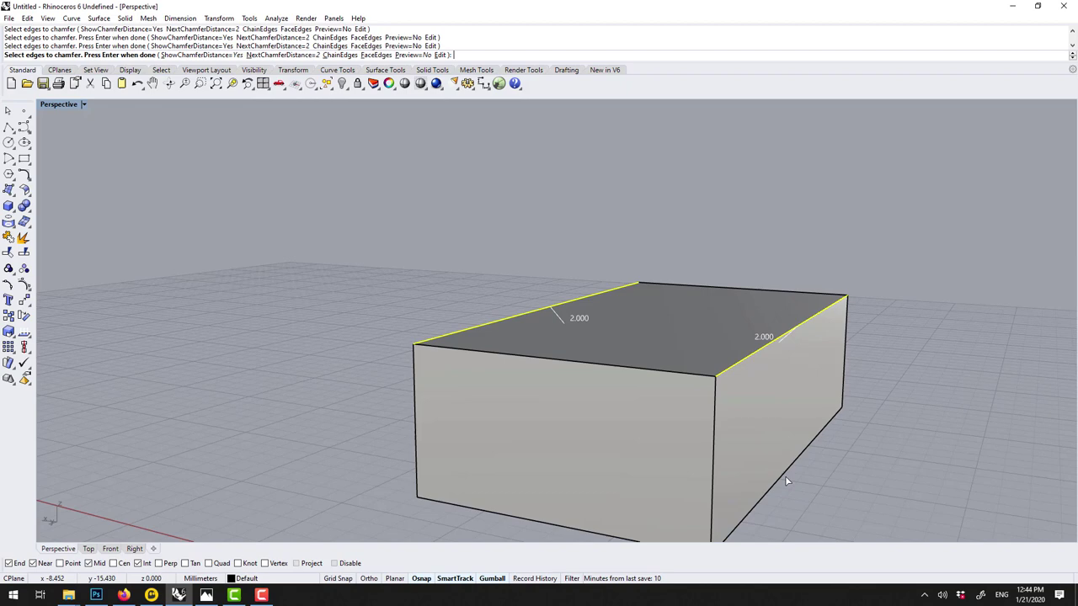
{"action": "right_click_drag", "start_coordinate": [785, 476], "coordinate": [845, 429]}
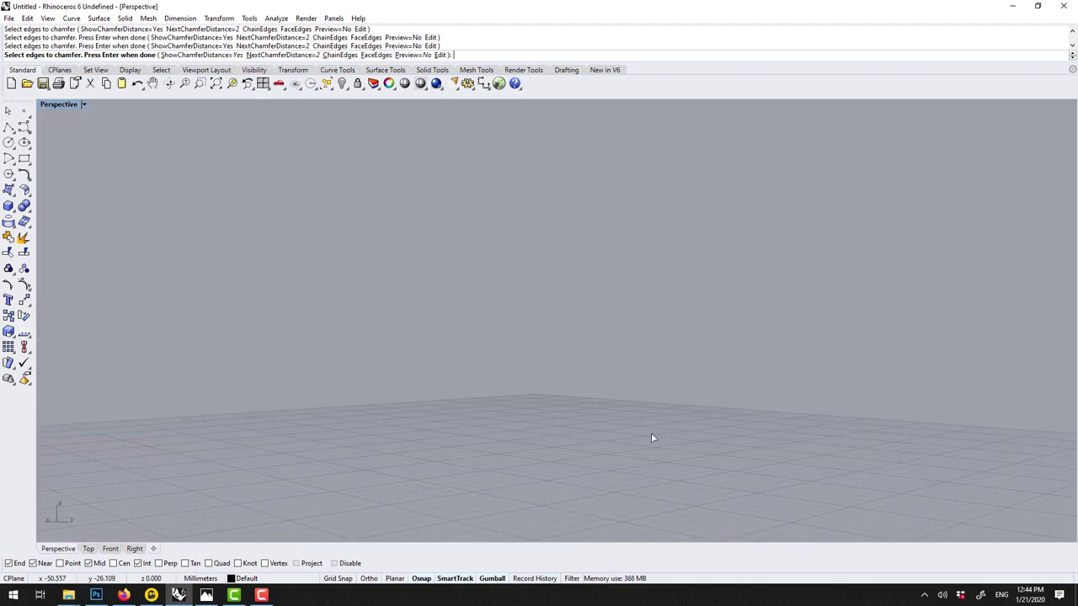
{"action": "right_click_drag", "start_coordinate": [651, 438], "coordinate": [632, 284]}
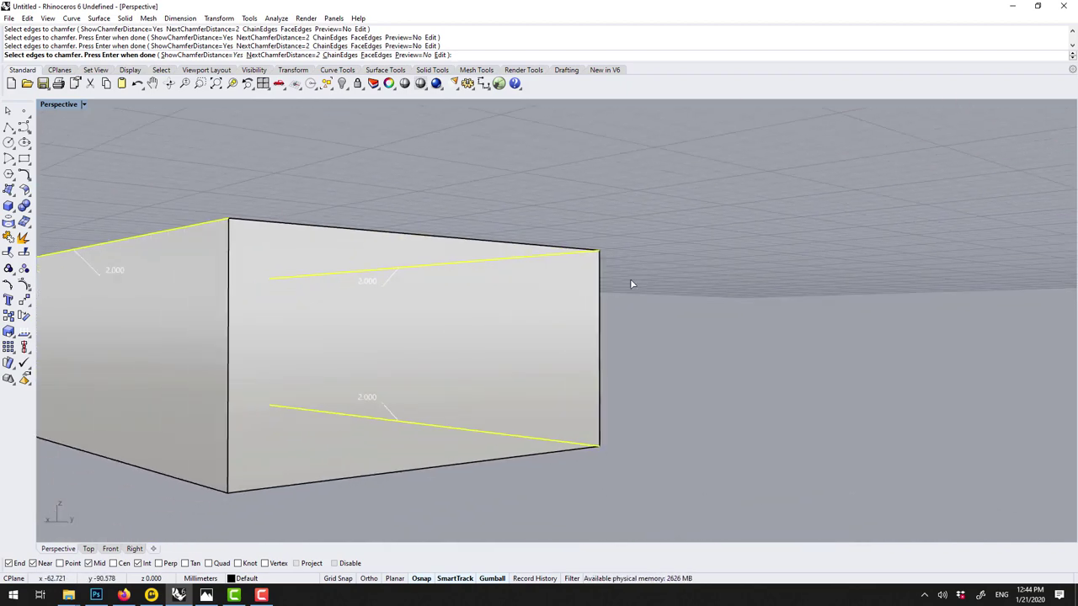
{"action": "left_click", "coordinate": [96, 458]}
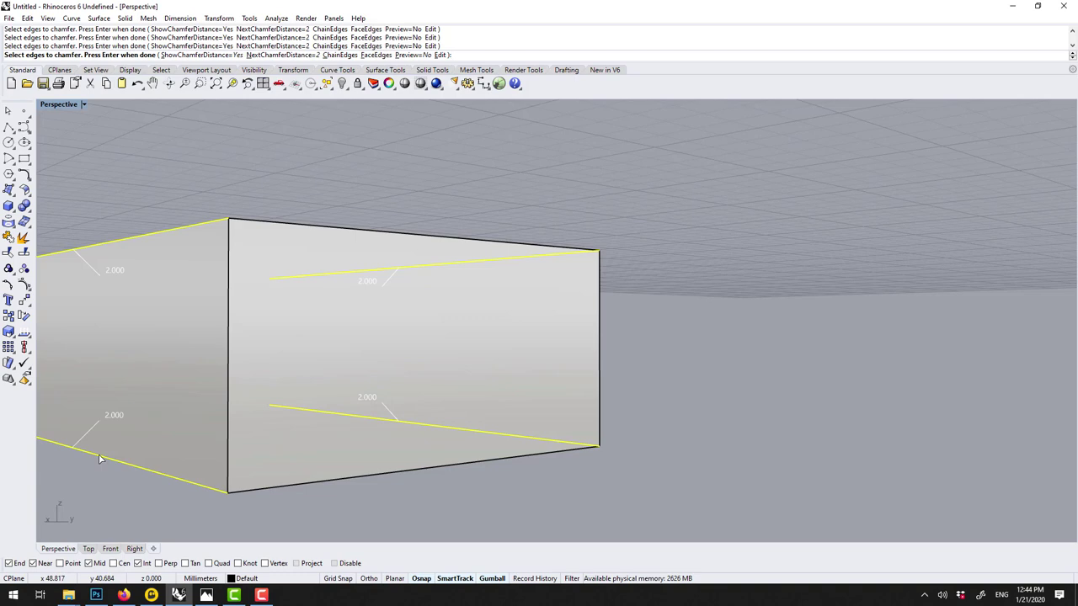
{"action": "key", "text": "Return"}
{"action": "key", "text": "Return"}
{"action": "right_click_drag", "start_coordinate": [342, 187], "coordinate": [234, 222]}
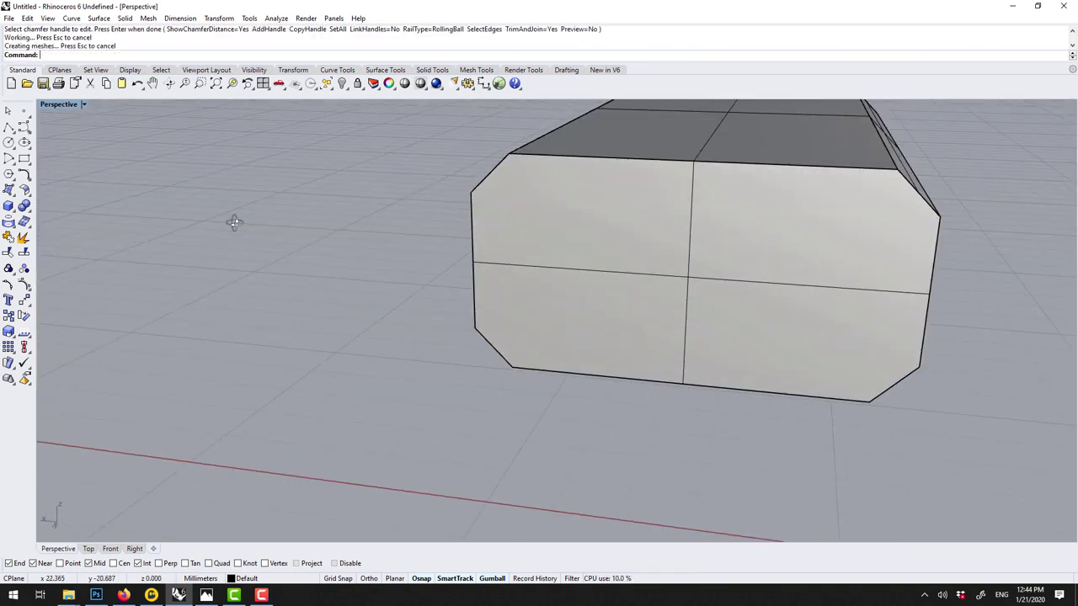
{"action": "right_click_drag", "start_coordinate": [847, 277], "coordinate": [513, 333]}
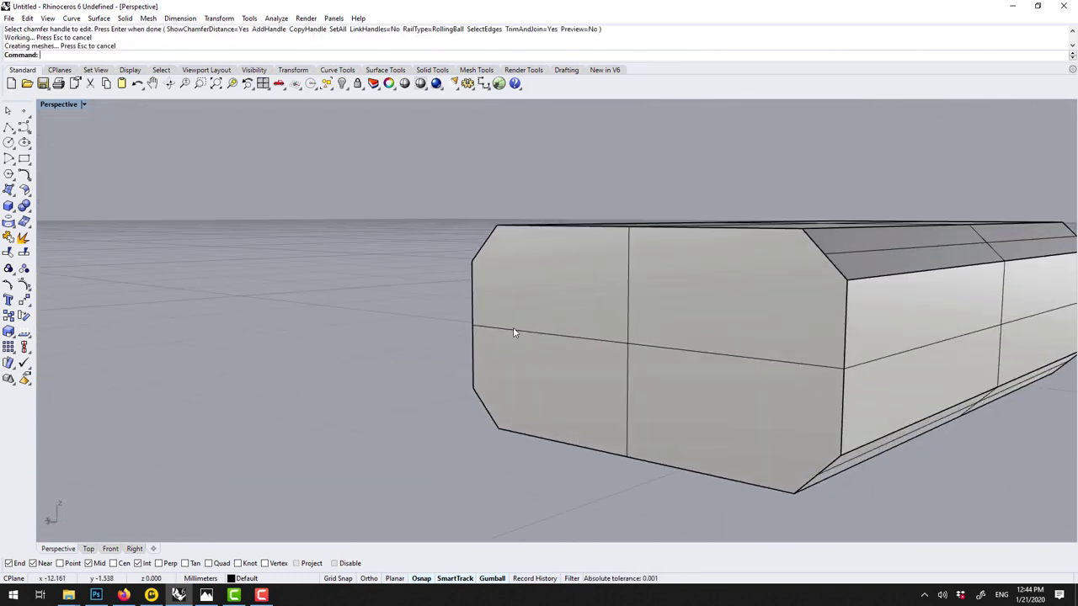
{"action": "scroll", "coordinate": [589, 362], "scroll_direction": "down", "scroll_amount": 3}
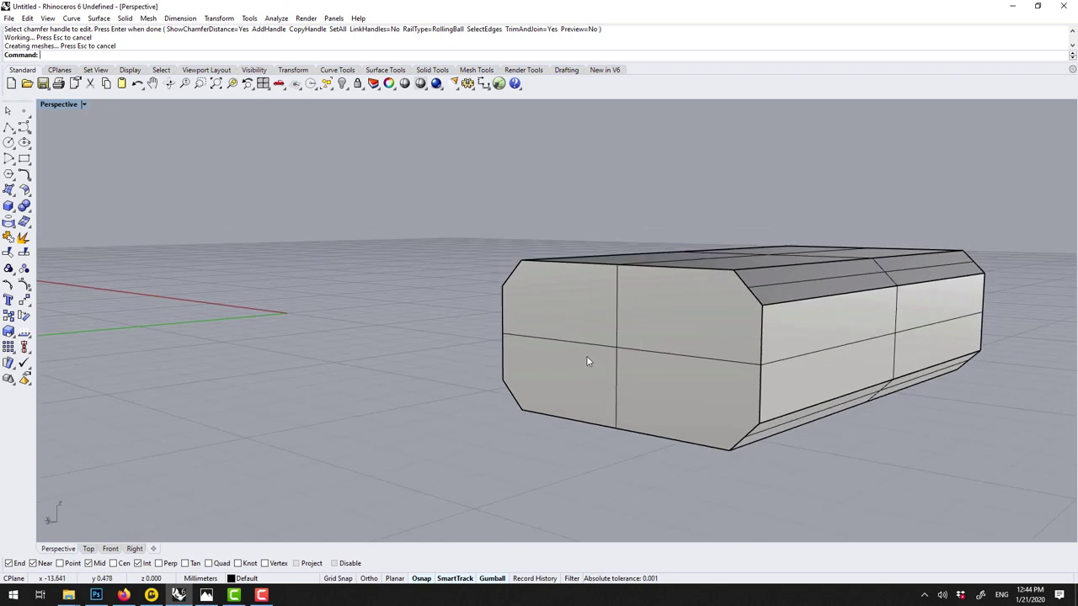